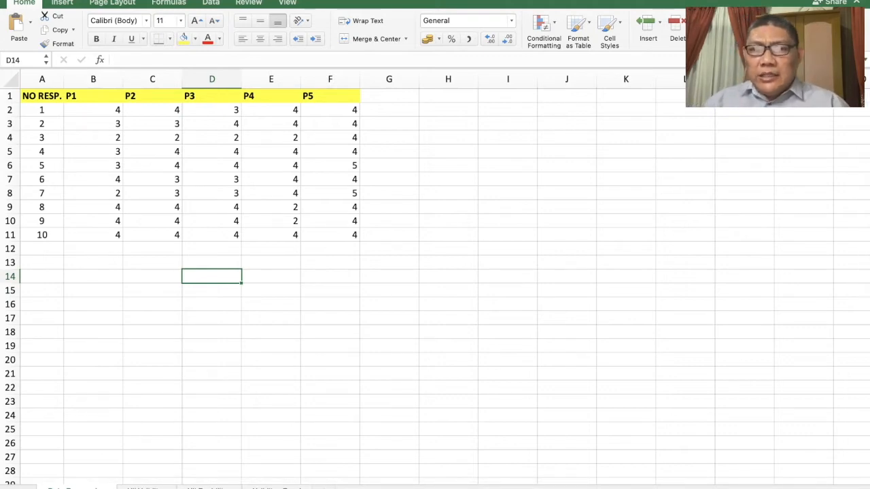
Switch to the slide presentation and review the Product Moment validity slide and the Cronbach Alpha reliability slide
{"action": "key", "text": "ctrl+Right"}
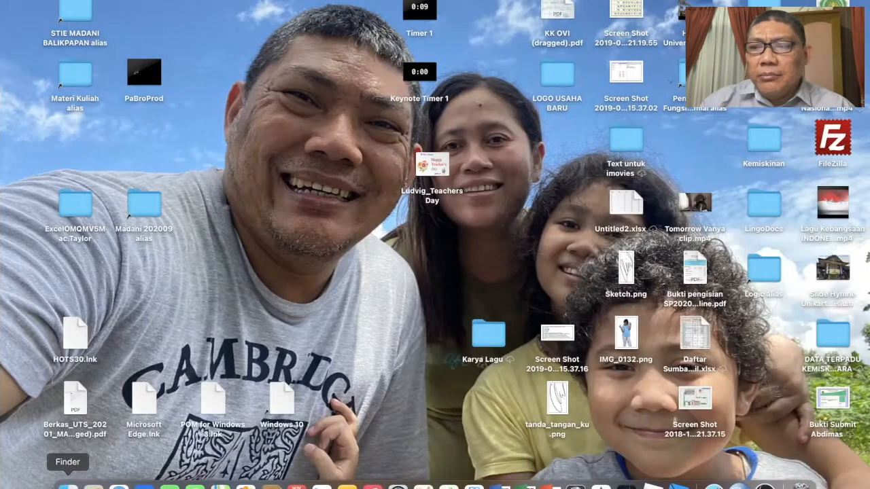
{"action": "key", "text": "ctrl+Left"}
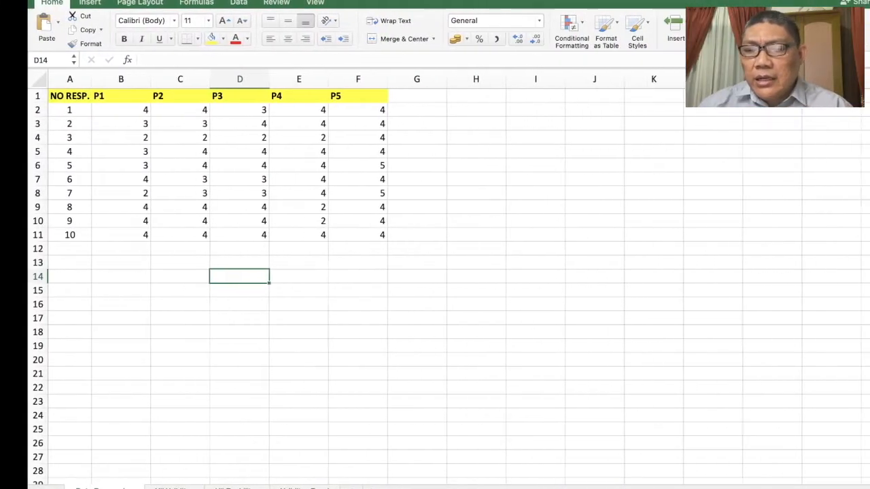
{"action": "key", "text": "ctrl+Left"}
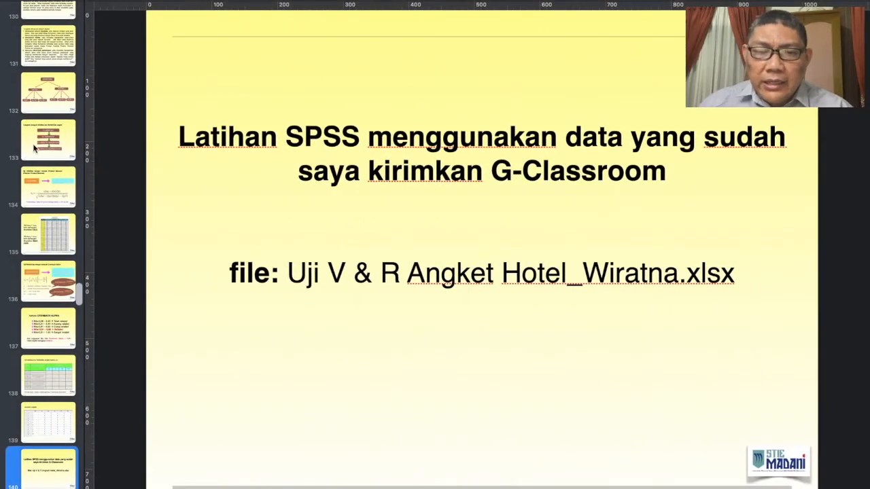
{"action": "left_click", "coordinate": [63, 206]}
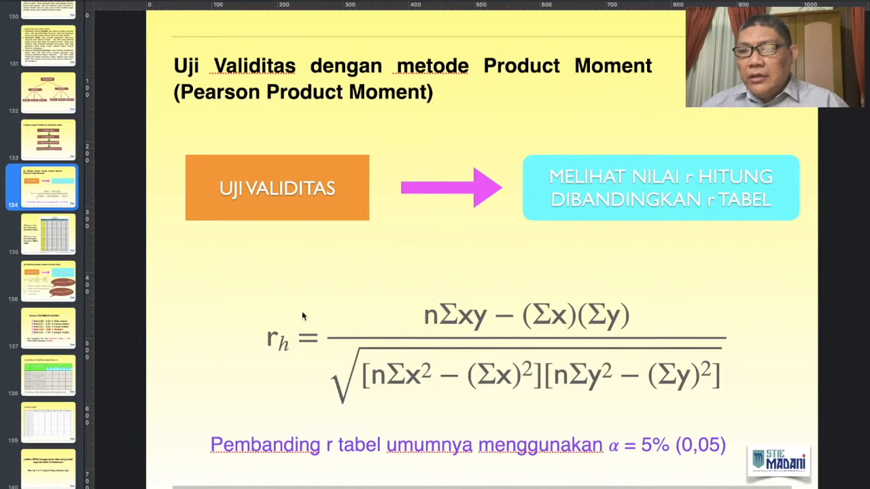
{"action": "left_click", "coordinate": [52, 291]}
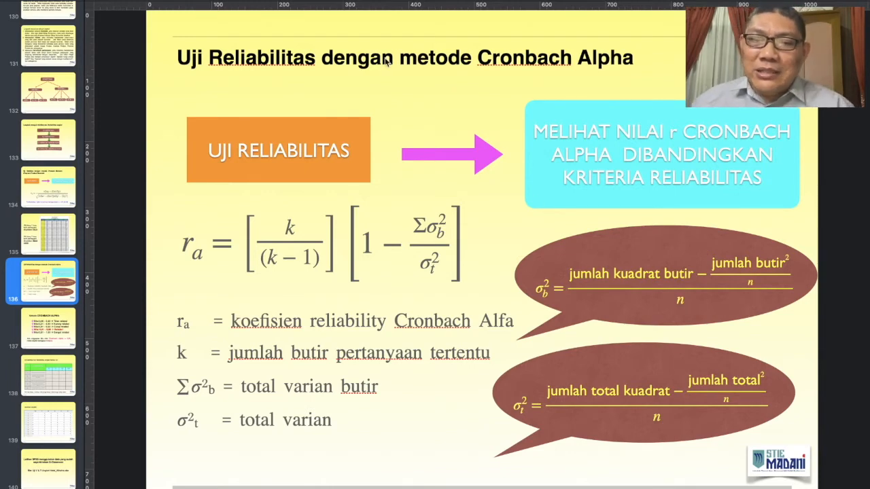
{"action": "left_click", "coordinate": [52, 197]}
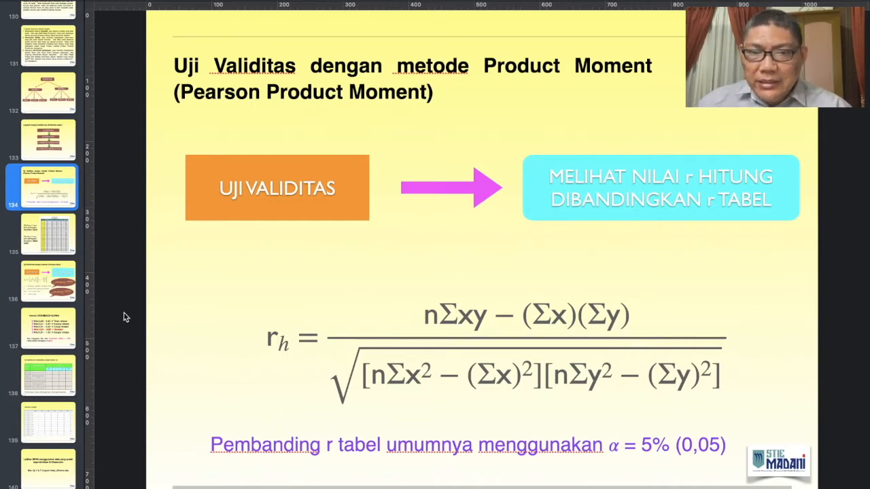
Review the slide on the steps for testing questionnaire validity and reliability, and show the "Jawaban angket" slide
{"action": "key", "text": "ctrl+Right"}
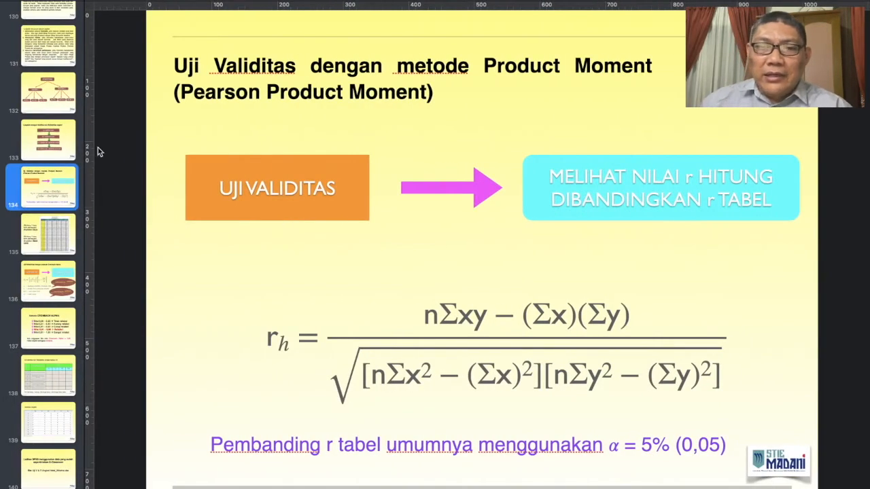
{"action": "left_click", "coordinate": [72, 138]}
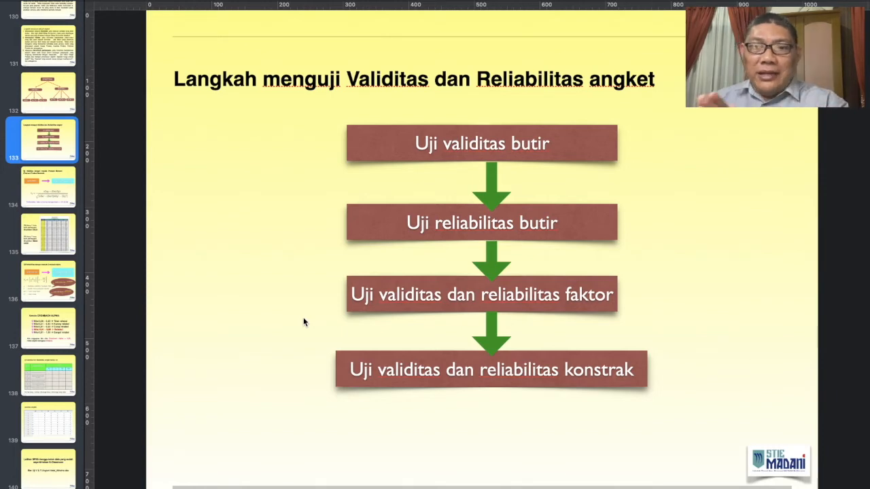
{"action": "left_click", "coordinate": [65, 439]}
Switch to the Excel workbook, open the validity test sheet and examine the response table in A1:G11
{"action": "key", "text": "ctrl+Right"}
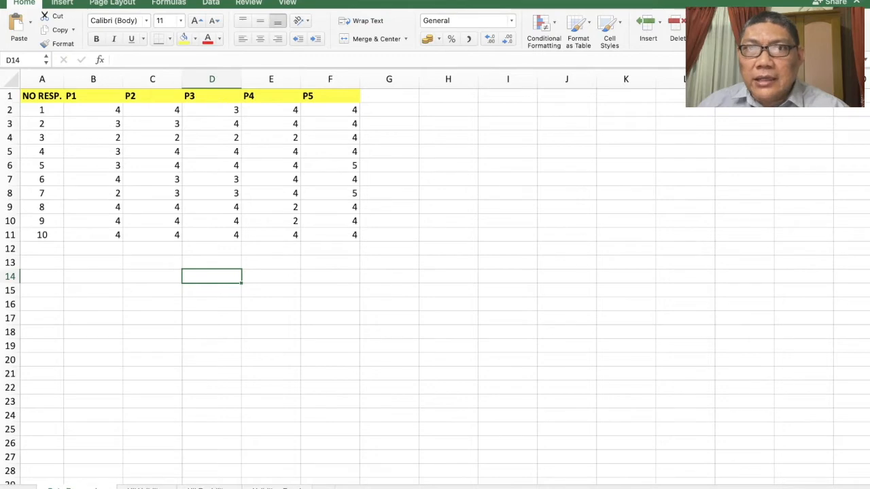
{"action": "left_click", "coordinate": [150, 488]}
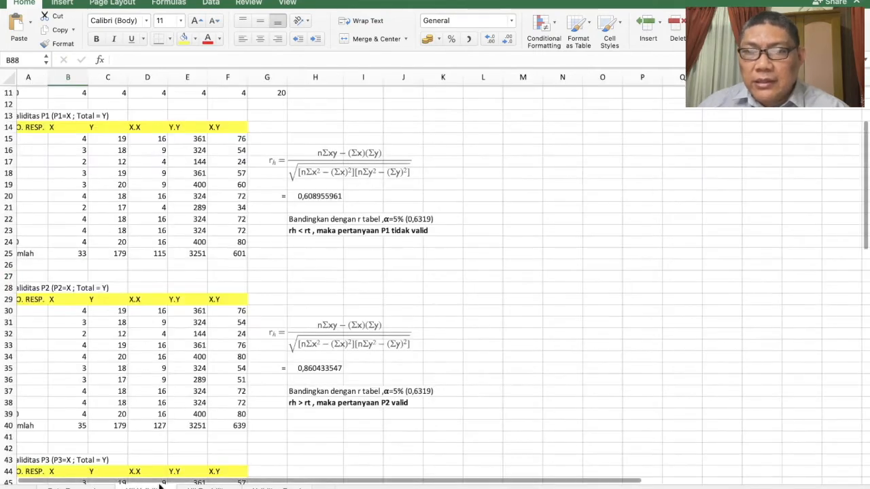
{"action": "scroll", "coordinate": [531, 362], "scroll_direction": "left", "scroll_amount": 1}
{"action": "scroll", "coordinate": [531, 363], "scroll_direction": "right", "scroll_amount": 1}
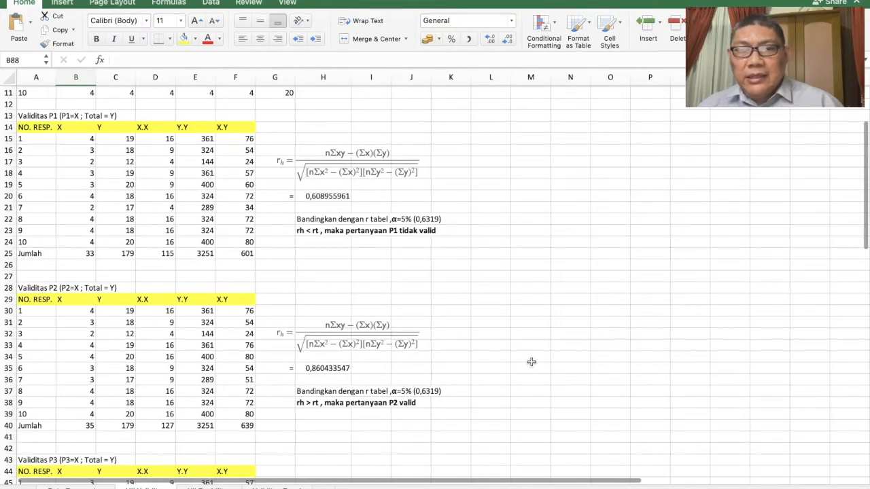
{"action": "scroll", "coordinate": [532, 362], "scroll_direction": "up", "scroll_amount": 5}
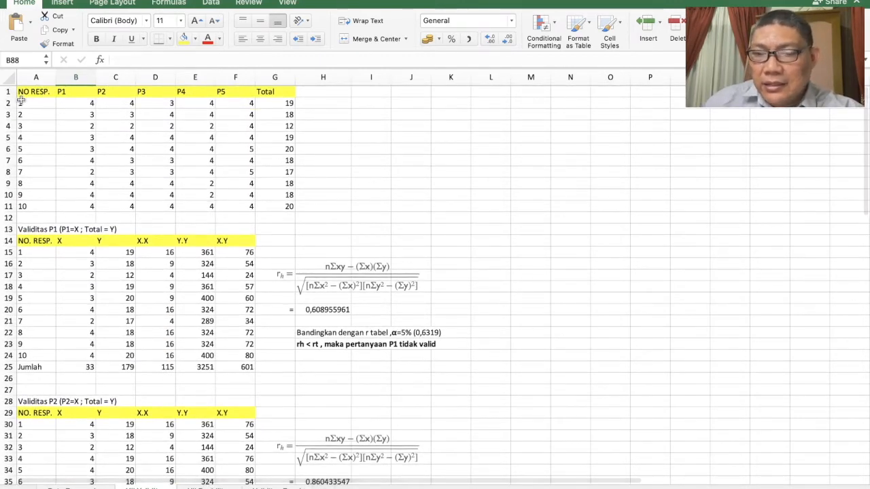
{"action": "left_click_drag", "start_coordinate": [36, 92], "coordinate": [268, 204]}
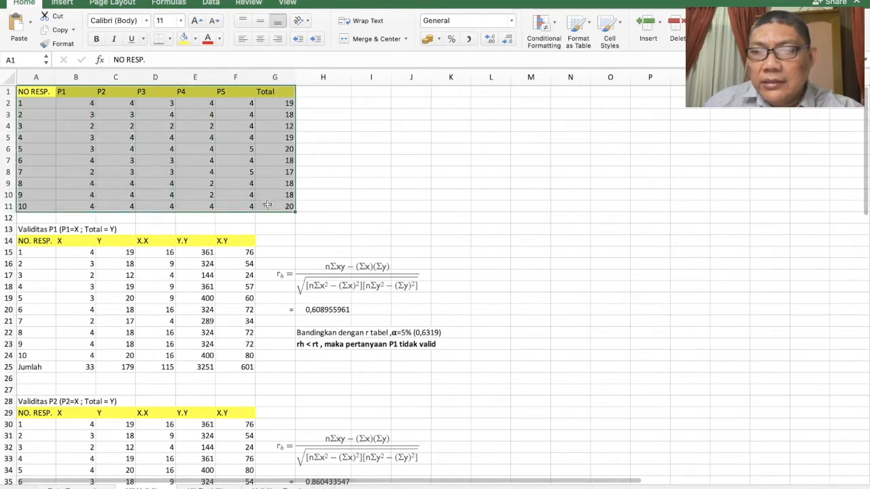
{"action": "left_click", "coordinate": [368, 151]}
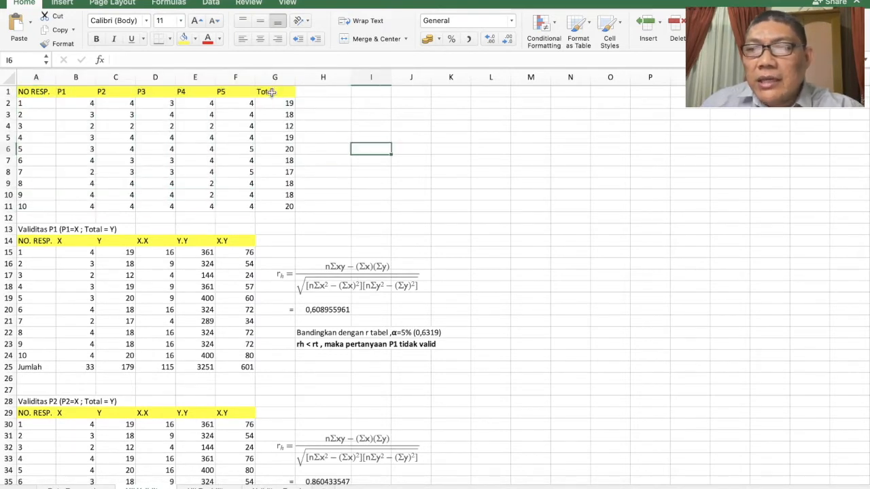
Inspect the first respondent's P1 to P5 answers and the Total column's sum formulas in G2 and G11
{"action": "left_click", "coordinate": [272, 92]}
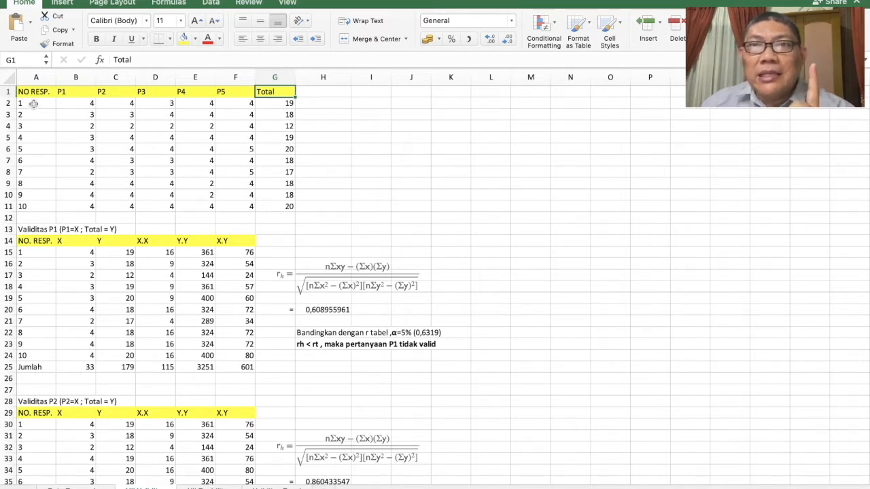
{"action": "left_click", "coordinate": [76, 105]}
{"action": "left_click", "coordinate": [131, 104]}
{"action": "left_click", "coordinate": [157, 103]}
{"action": "left_click", "coordinate": [201, 104]}
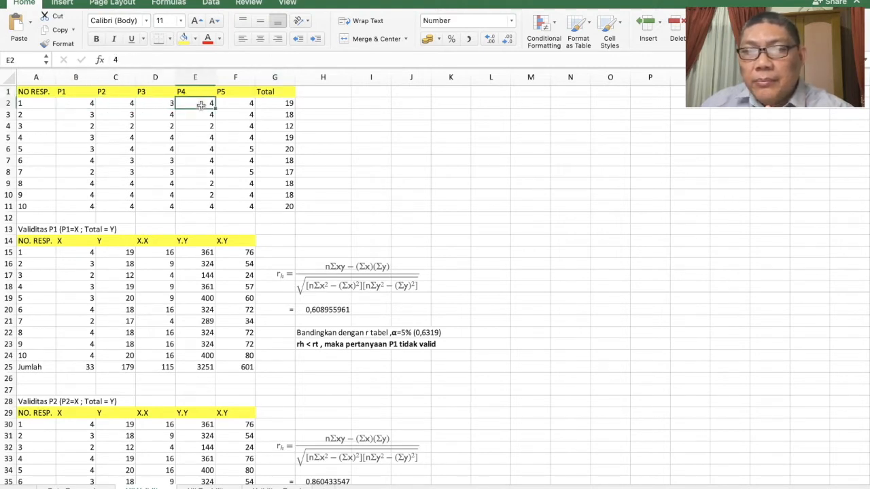
{"action": "left_click", "coordinate": [241, 104]}
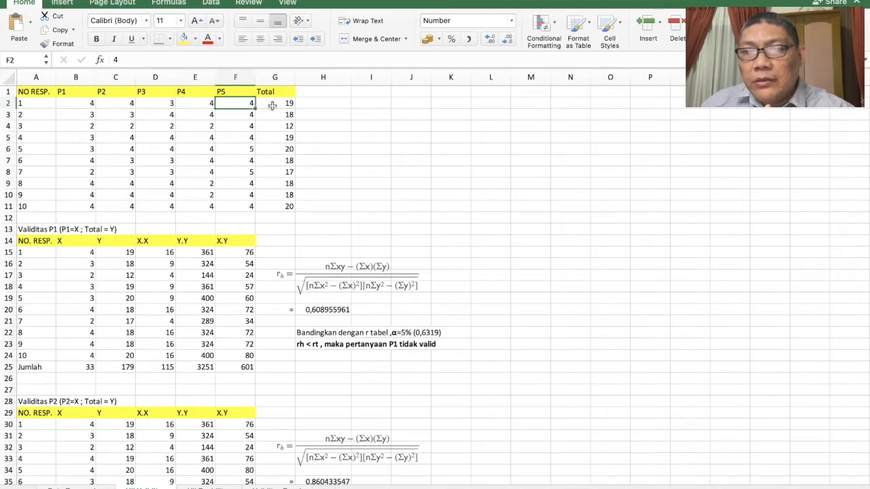
{"action": "left_click", "coordinate": [277, 105]}
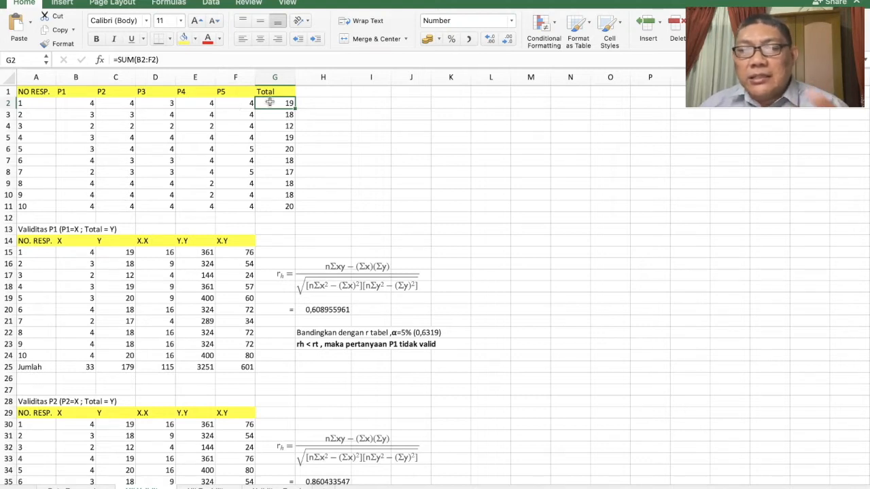
{"action": "left_click", "coordinate": [288, 208]}
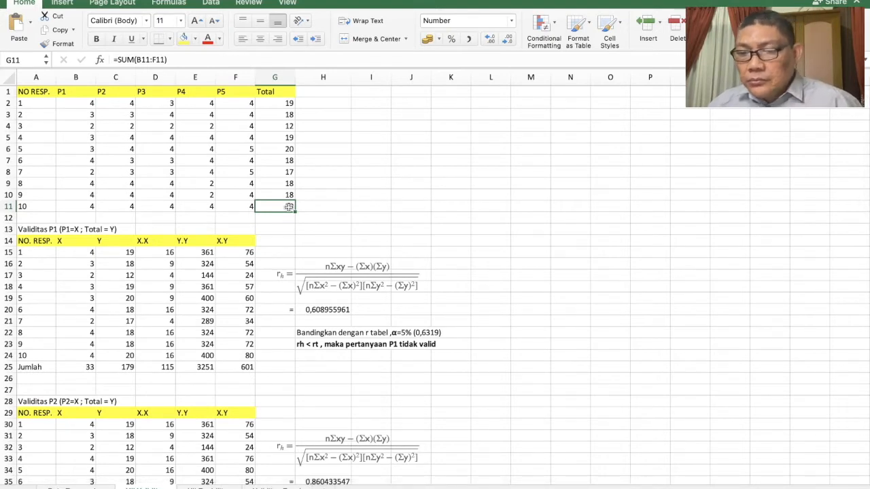
{"action": "left_click", "coordinate": [381, 206]}
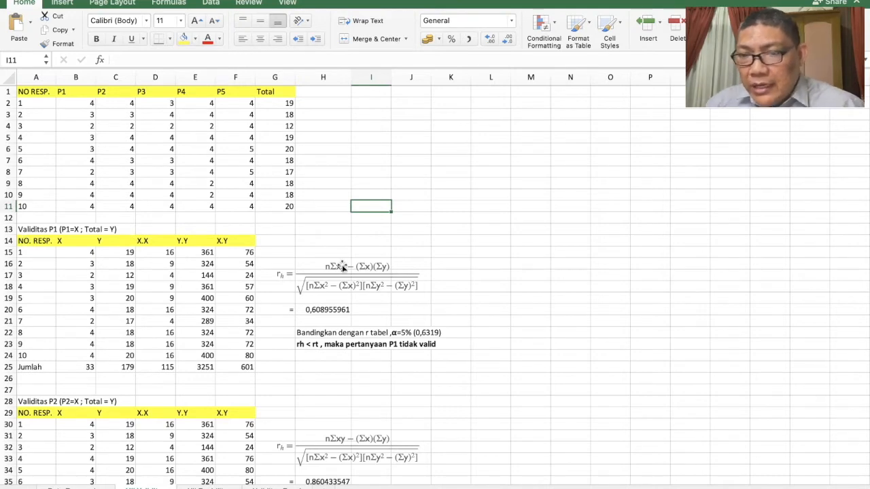
Examine the P1 validity table and its r formula, and compare it with the Product Moment slide in the presentation
{"action": "scroll", "coordinate": [342, 266], "scroll_direction": "up", "scroll_amount": 5}
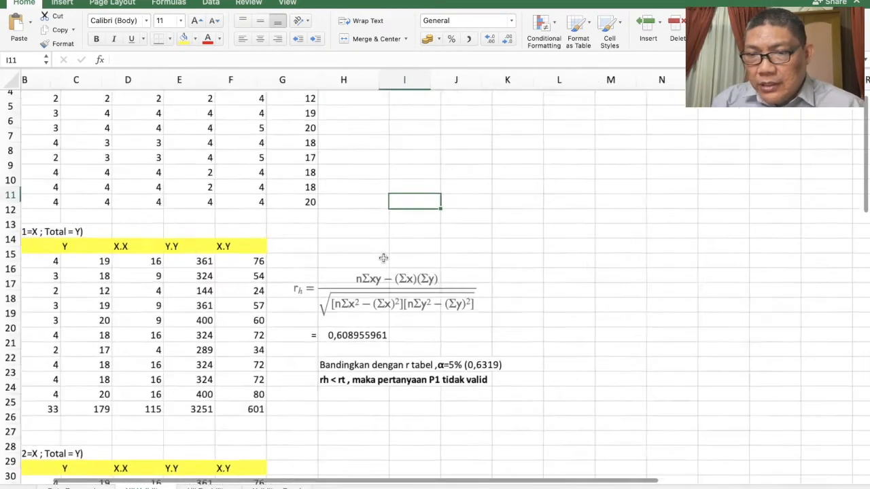
{"action": "scroll", "coordinate": [383, 258], "scroll_direction": "left", "scroll_amount": 4}
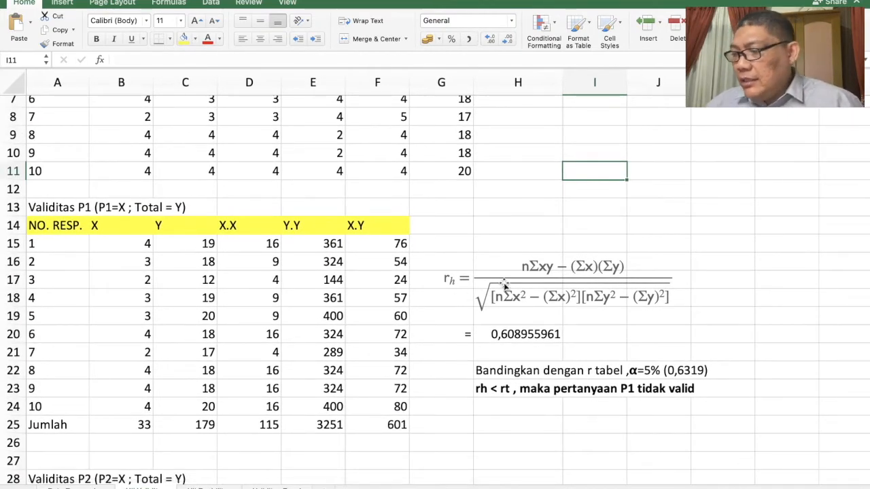
{"action": "key", "text": "super+Tab"}
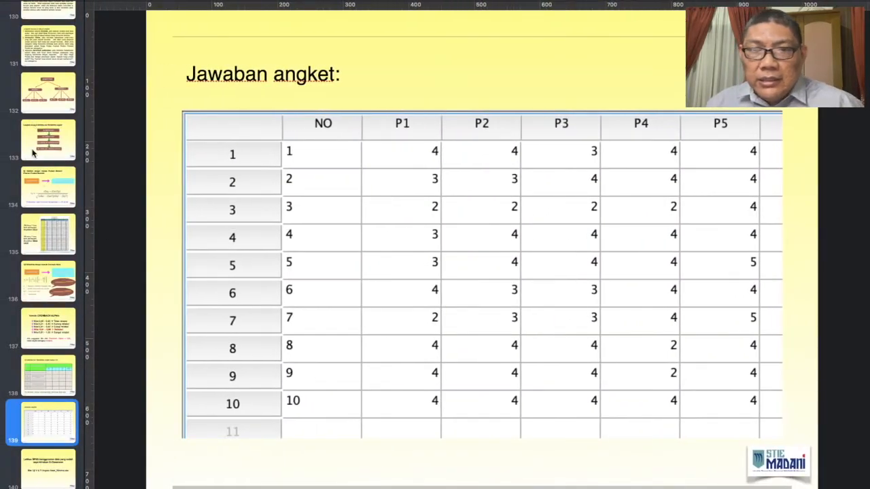
{"action": "left_click", "coordinate": [42, 199]}
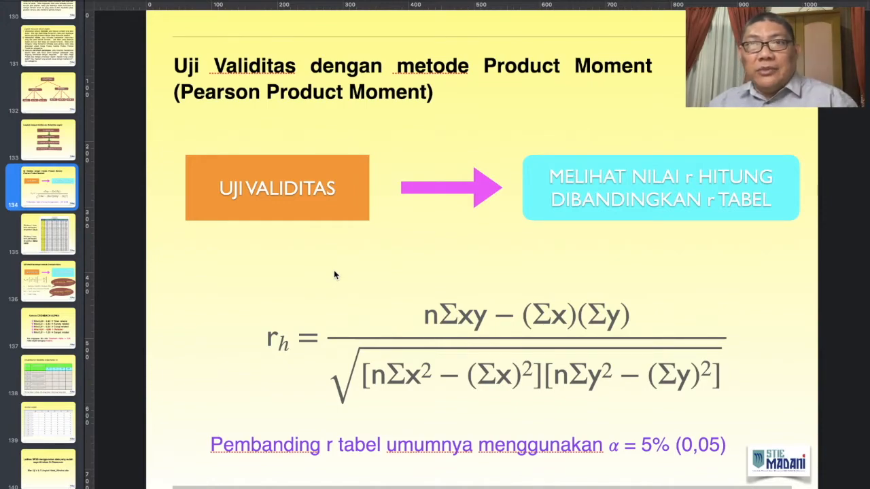
Return to the Excel workbook and compare the P1 answers with the X column of the Validitas P1 table
{"action": "key", "text": "ctrl+Right"}
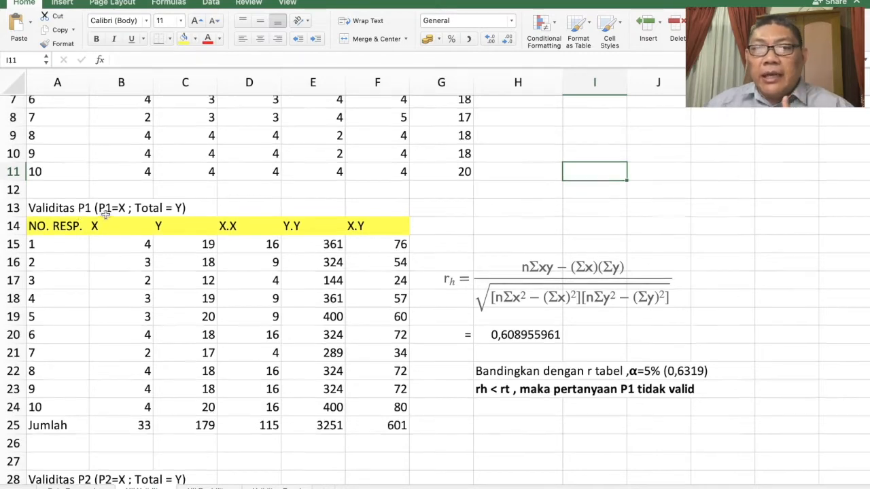
{"action": "scroll", "coordinate": [105, 214], "scroll_direction": "up", "scroll_amount": 5}
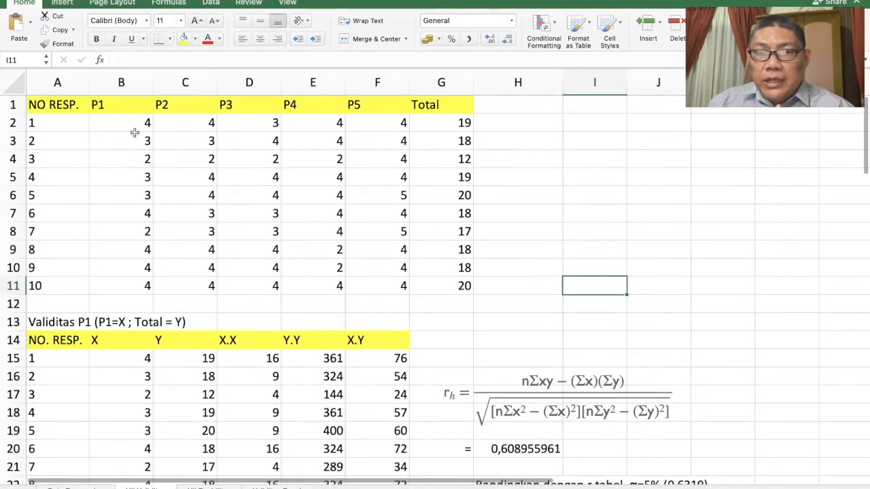
{"action": "scroll", "coordinate": [136, 281], "scroll_direction": "down", "scroll_amount": 1}
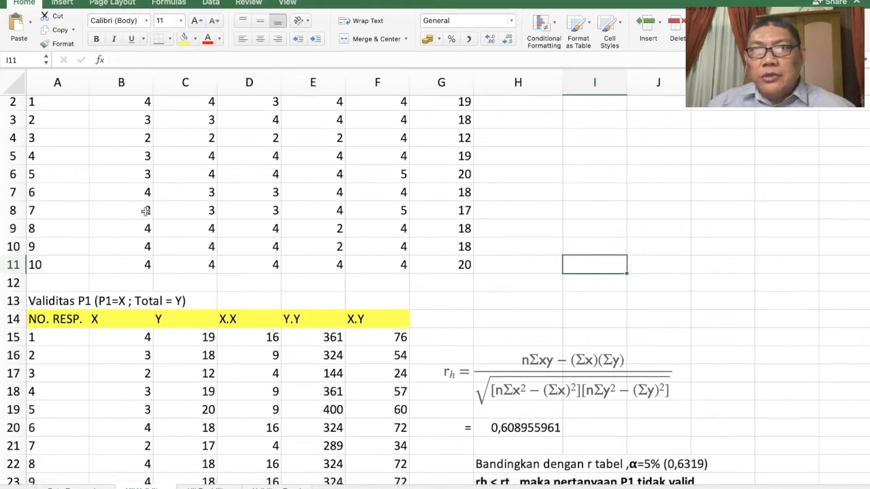
{"action": "scroll", "coordinate": [146, 211], "scroll_direction": "down", "scroll_amount": 6}
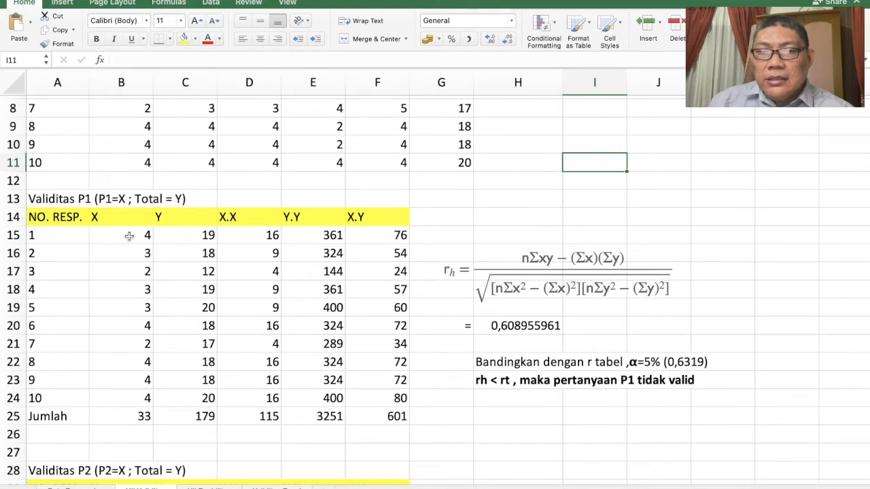
{"action": "scroll", "coordinate": [129, 236], "scroll_direction": "up", "scroll_amount": 4}
{"action": "scroll", "coordinate": [129, 237], "scroll_direction": "down", "scroll_amount": 3}
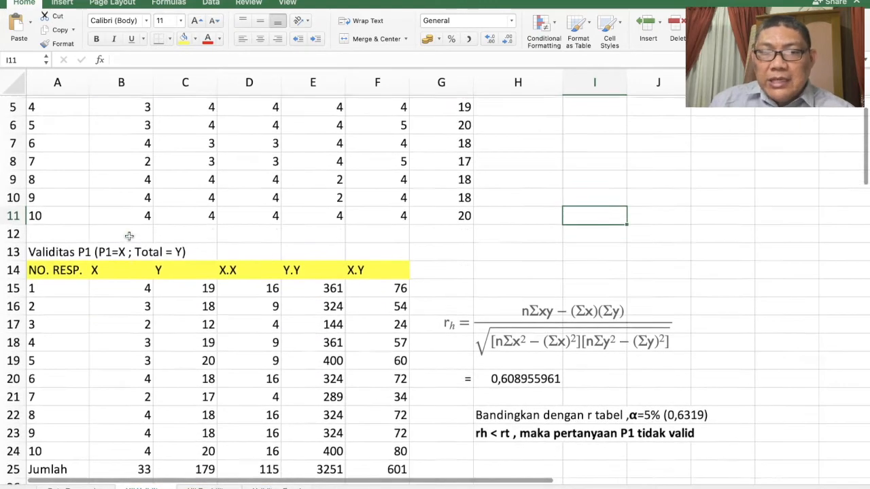
{"action": "left_click", "coordinate": [130, 252]}
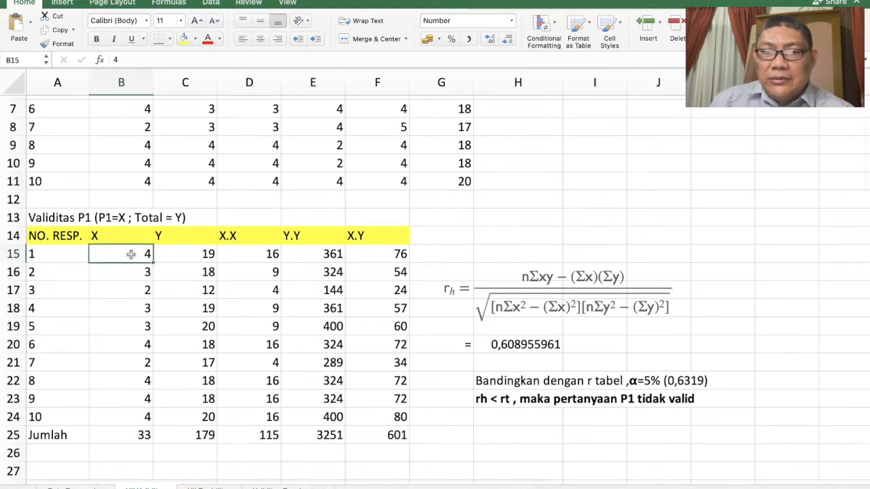
{"action": "scroll", "coordinate": [131, 252], "scroll_direction": "up", "scroll_amount": 2}
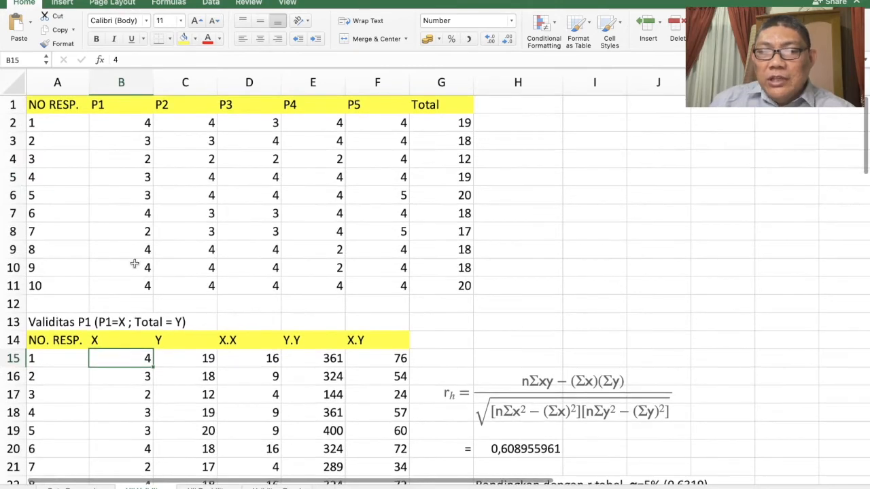
Compare the Y column of the Validitas P1 table with the Total column, and inspect the sum formula in C25
{"action": "left_click", "coordinate": [176, 342]}
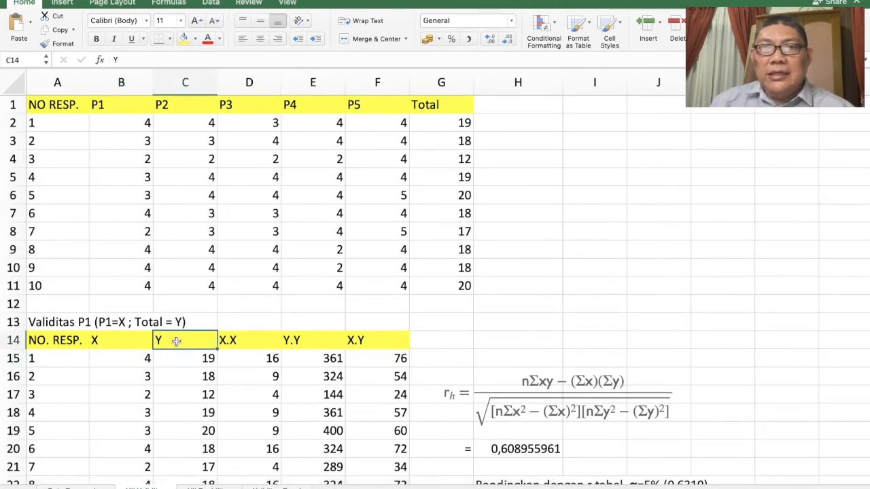
{"action": "left_click", "coordinate": [461, 123]}
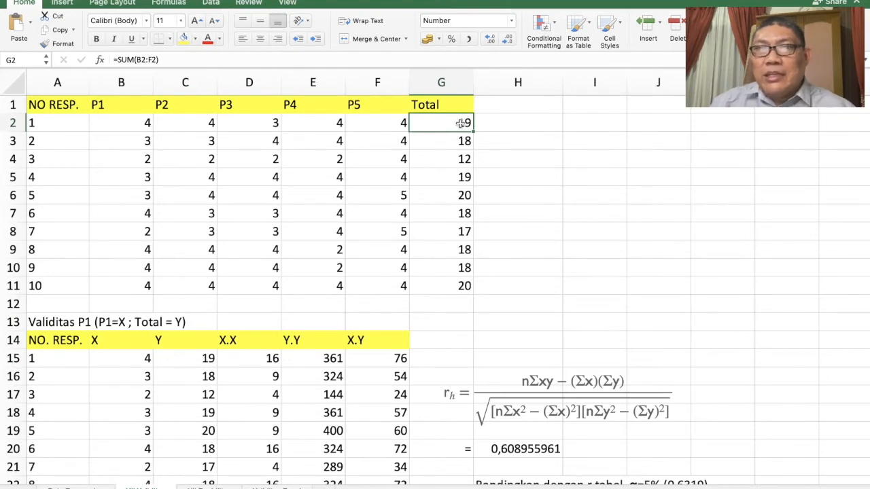
{"action": "scroll", "coordinate": [197, 357], "scroll_direction": "down", "scroll_amount": 3}
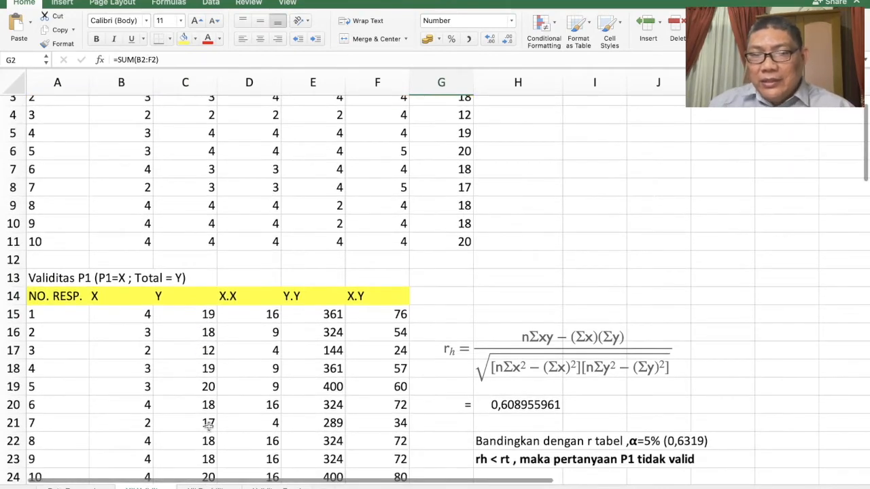
{"action": "scroll", "coordinate": [207, 425], "scroll_direction": "down", "scroll_amount": 3}
{"action": "left_click", "coordinate": [206, 432]}
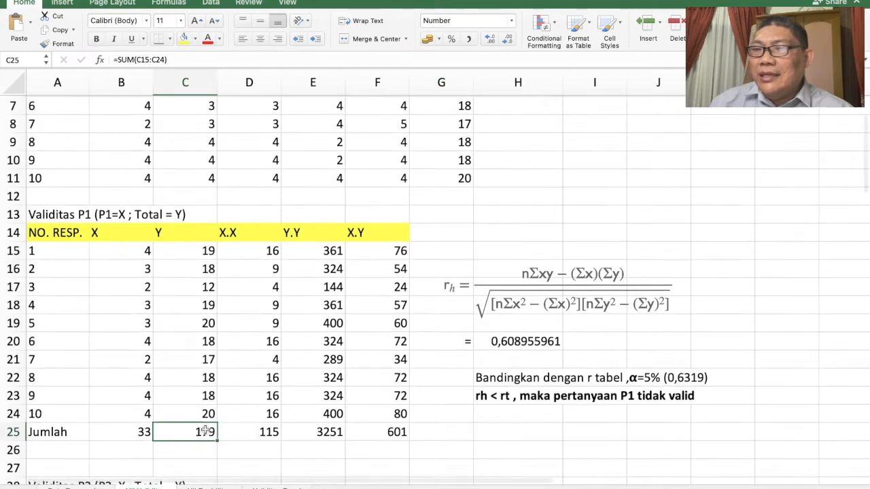
Examine the P1 validity table and inspect the full Product Moment formula that calculates r in cell H20
{"action": "scroll", "coordinate": [206, 431], "scroll_direction": "up", "scroll_amount": 5}
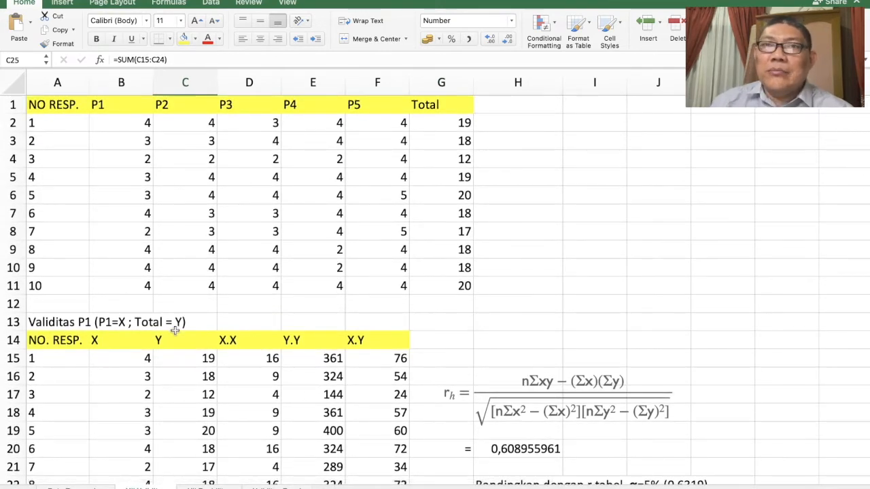
{"action": "scroll", "coordinate": [189, 358], "scroll_direction": "down", "scroll_amount": 6}
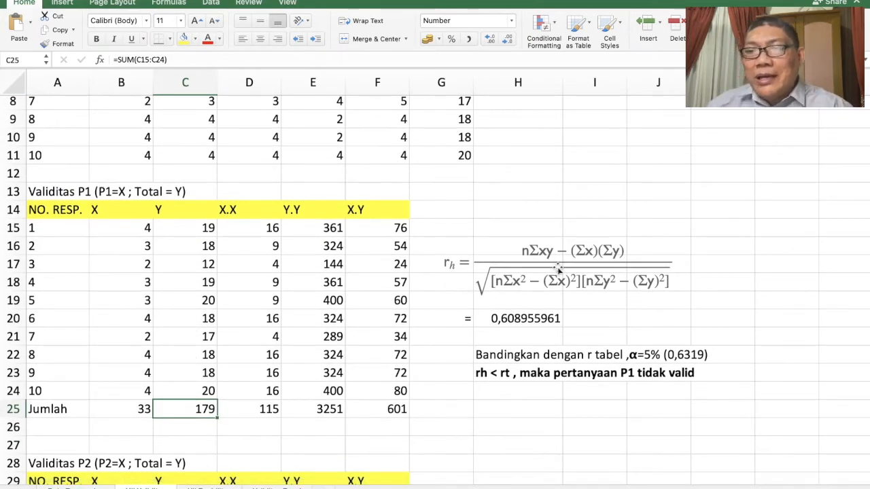
{"action": "scroll", "coordinate": [552, 260], "scroll_direction": "right", "scroll_amount": 1}
{"action": "scroll", "coordinate": [543, 256], "scroll_direction": "left", "scroll_amount": 1}
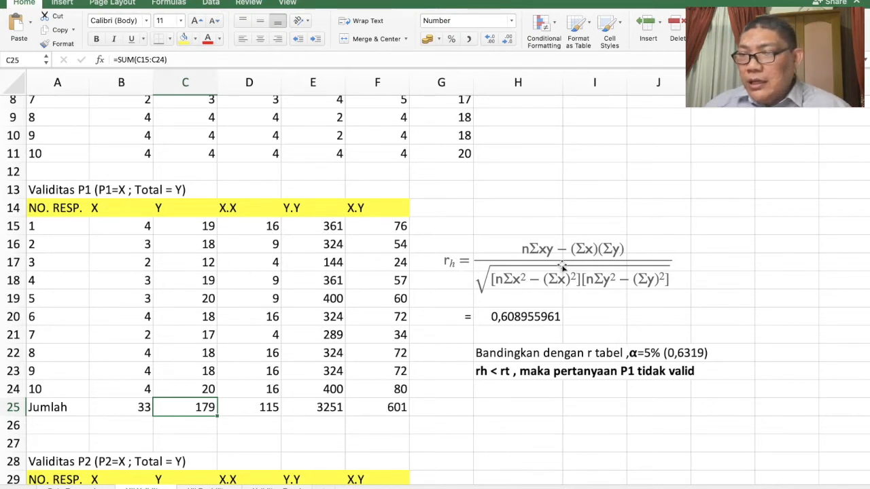
{"action": "left_click", "coordinate": [526, 316]}
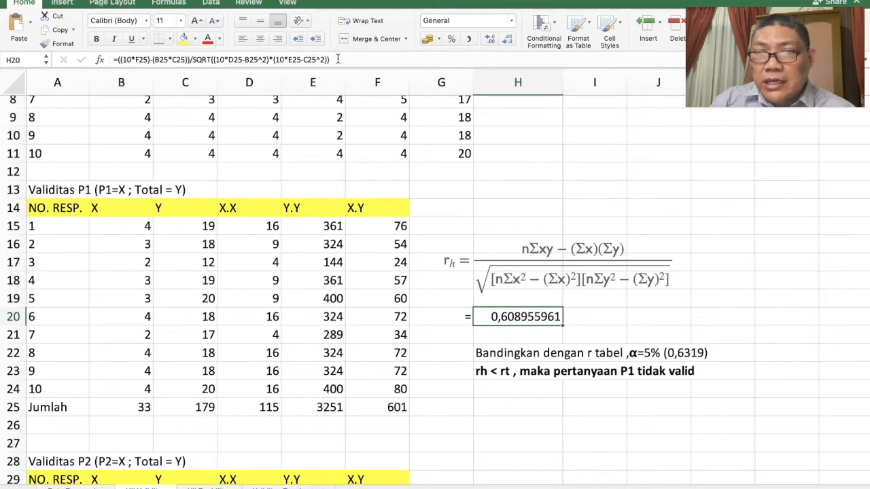
{"action": "left_click_drag", "start_coordinate": [350, 59], "coordinate": [308, 58]}
{"action": "left_click", "coordinate": [112, 59]}
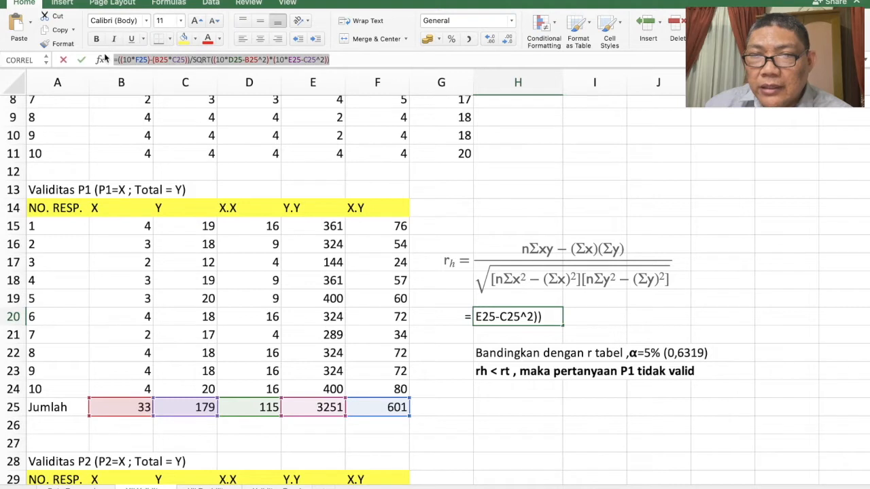
{"action": "left_click", "coordinate": [368, 59]}
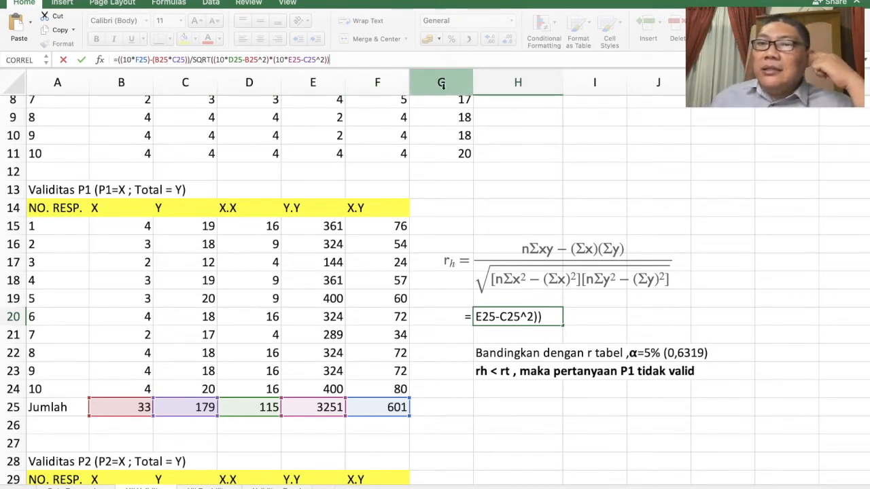
{"action": "scroll", "coordinate": [441, 84], "scroll_direction": "right", "scroll_amount": 1}
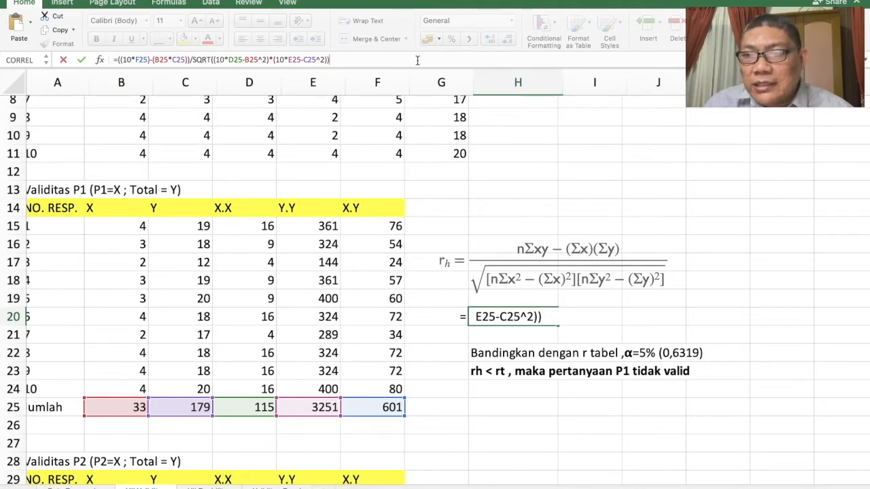
{"action": "left_click", "coordinate": [519, 405]}
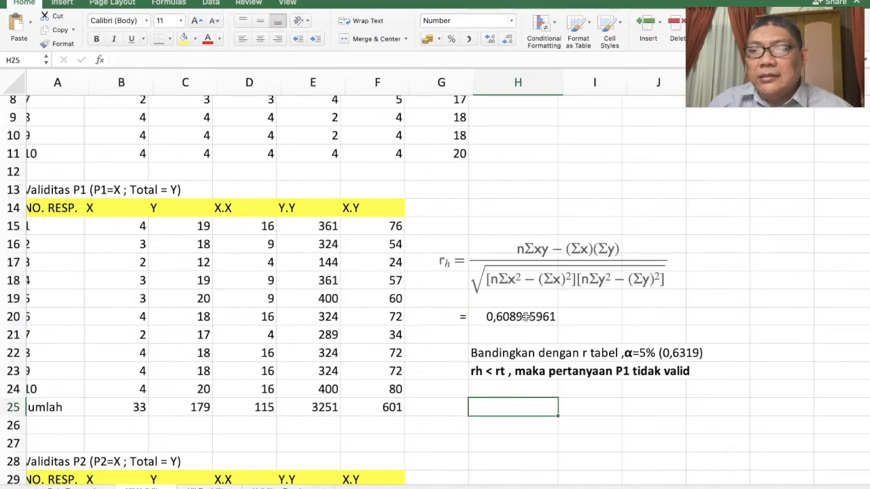
{"action": "scroll", "coordinate": [525, 317], "scroll_direction": "left", "scroll_amount": 1}
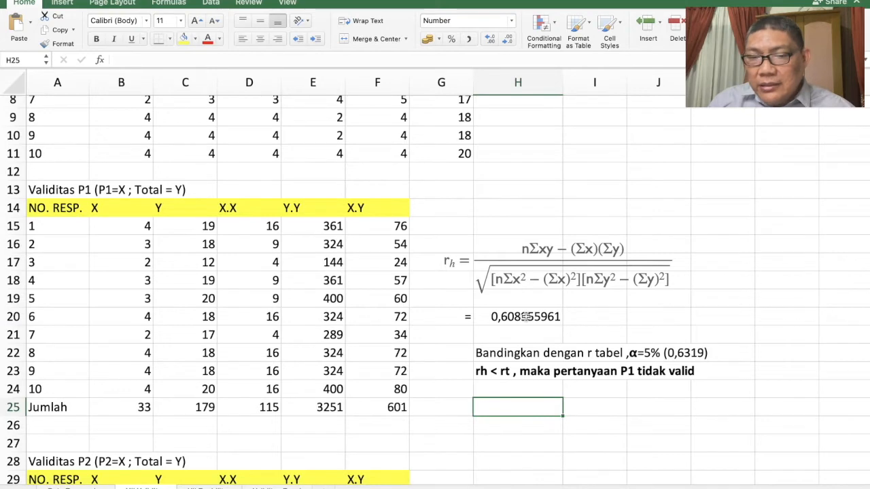
Examine the Validitas P2 table and inspect its r formula in H35 without altering it
{"action": "scroll", "coordinate": [494, 408], "scroll_direction": "down", "scroll_amount": 5}
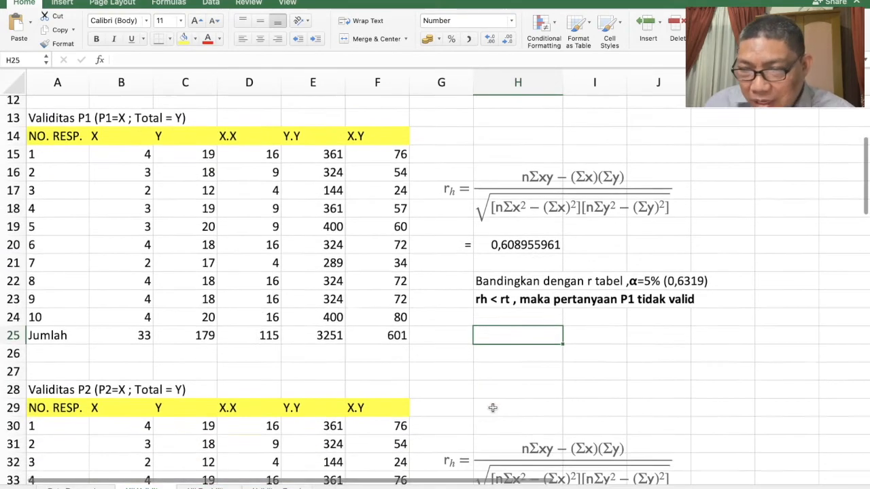
{"action": "scroll", "coordinate": [494, 407], "scroll_direction": "down", "scroll_amount": 3}
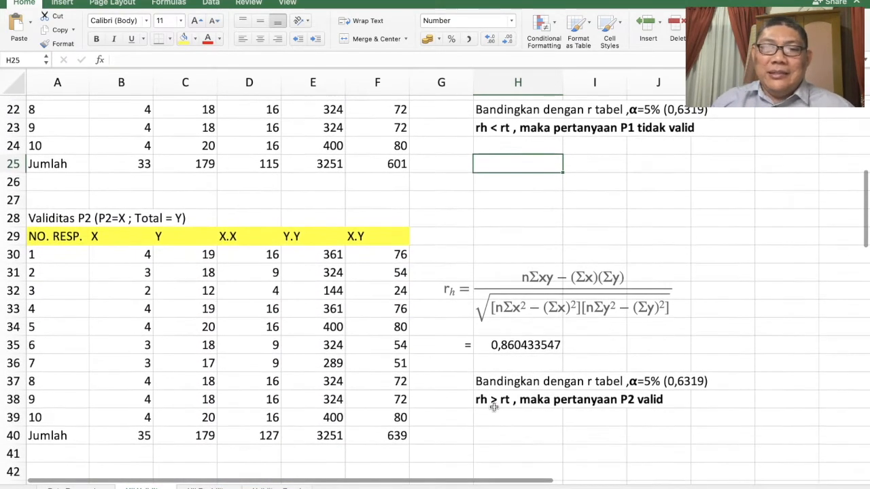
{"action": "scroll", "coordinate": [494, 407], "scroll_direction": "up", "scroll_amount": 1}
{"action": "scroll", "coordinate": [494, 407], "scroll_direction": "down", "scroll_amount": 1}
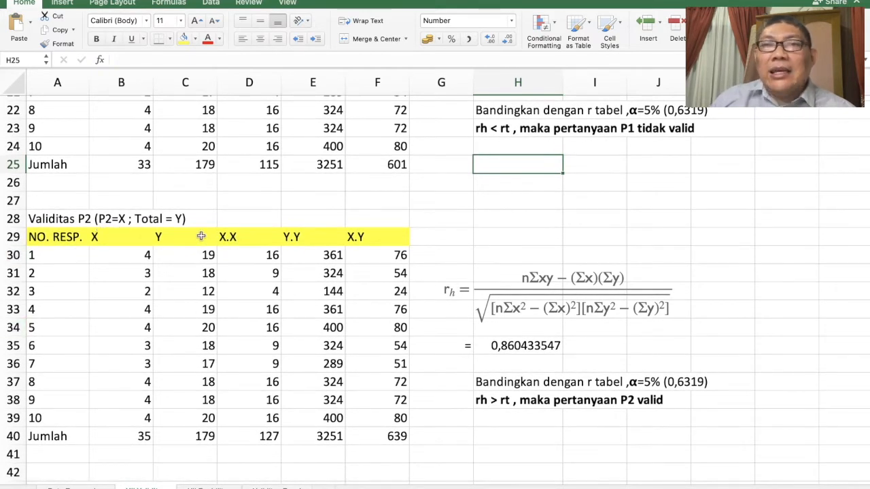
{"action": "left_click", "coordinate": [527, 348]}
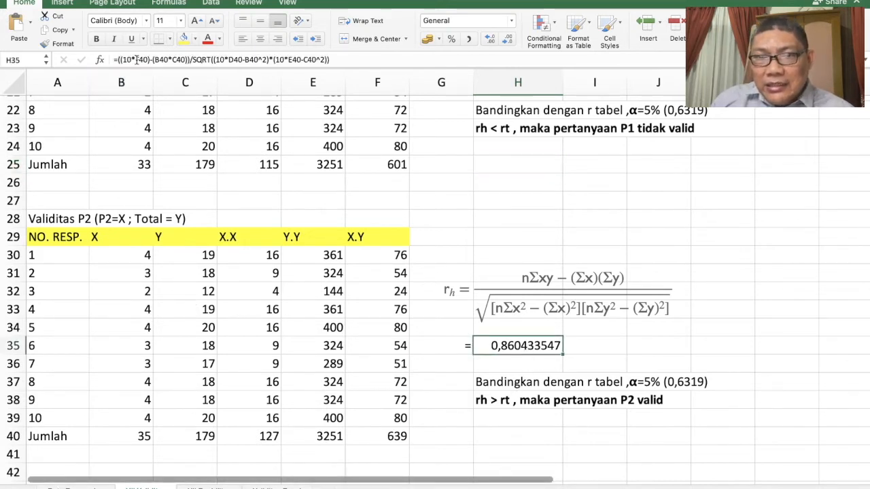
{"action": "left_click_drag", "start_coordinate": [350, 59], "coordinate": [108, 56]}
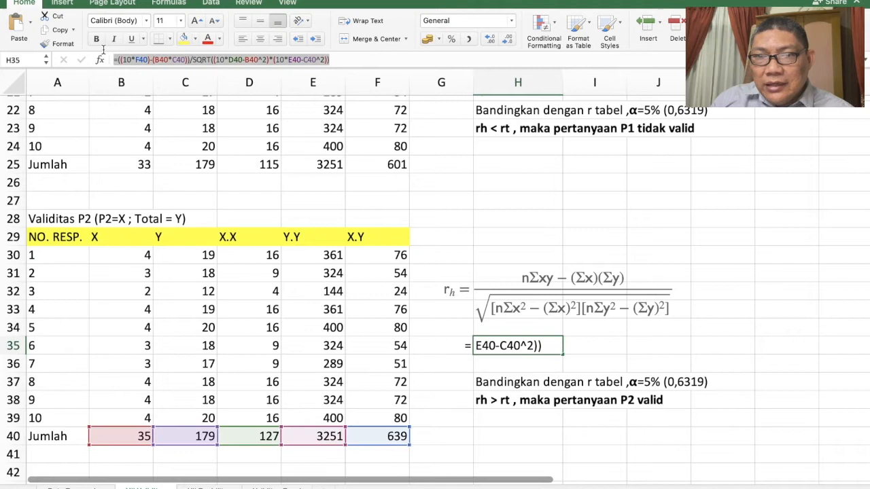
{"action": "left_click", "coordinate": [515, 370]}
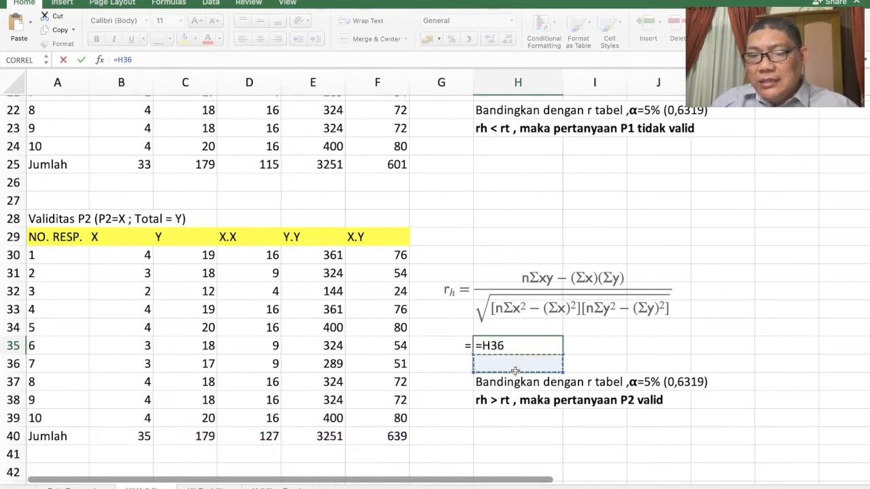
{"action": "key", "text": "Escape"}
{"action": "left_click", "coordinate": [524, 367]}
{"action": "left_click", "coordinate": [520, 349]}
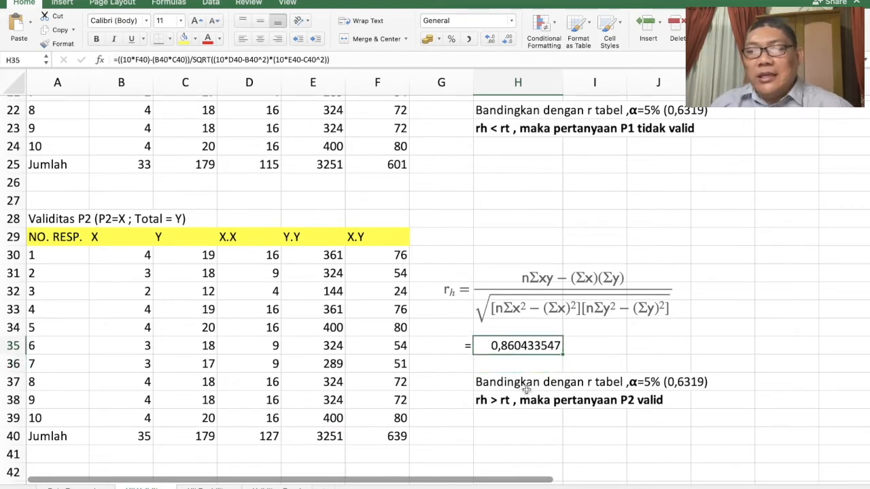
Review the P1 and P2 r results, and switch to the presentation's slide with the r table and validity criteria
{"action": "scroll", "coordinate": [527, 388], "scroll_direction": "up", "scroll_amount": 2}
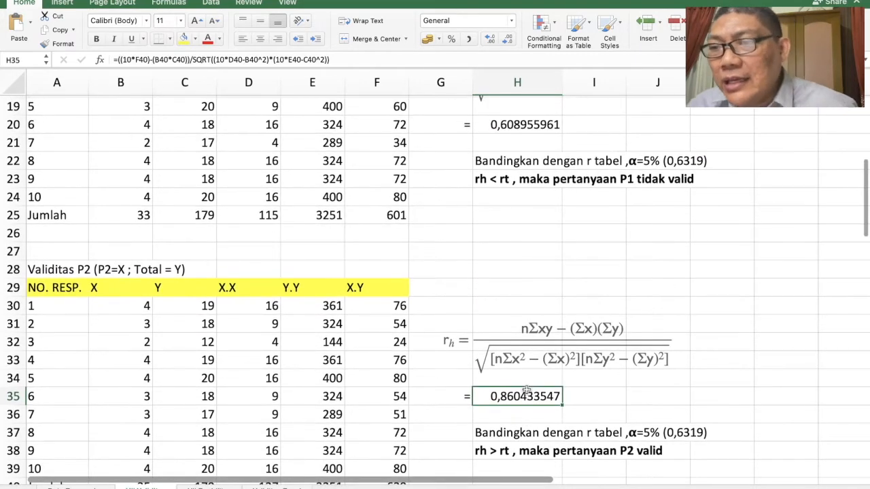
{"action": "scroll", "coordinate": [527, 391], "scroll_direction": "up", "scroll_amount": 1}
{"action": "scroll", "coordinate": [528, 393], "scroll_direction": "up", "scroll_amount": 2}
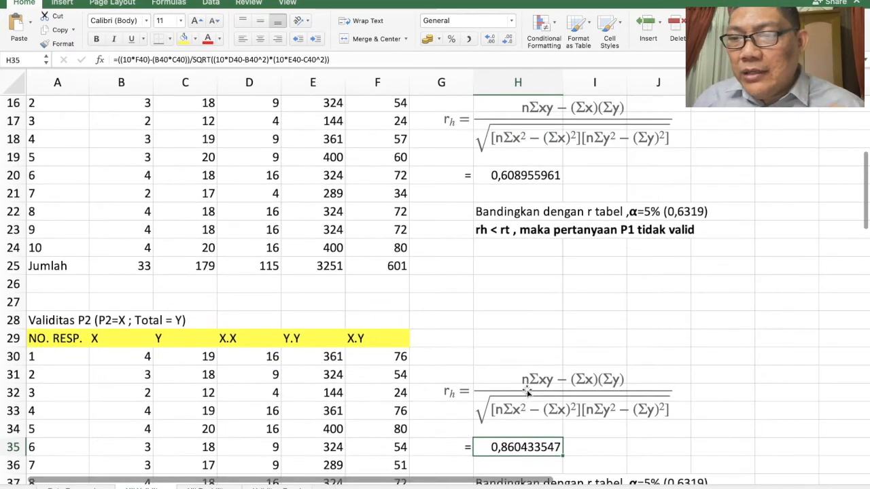
{"action": "scroll", "coordinate": [528, 392], "scroll_direction": "up", "scroll_amount": 1}
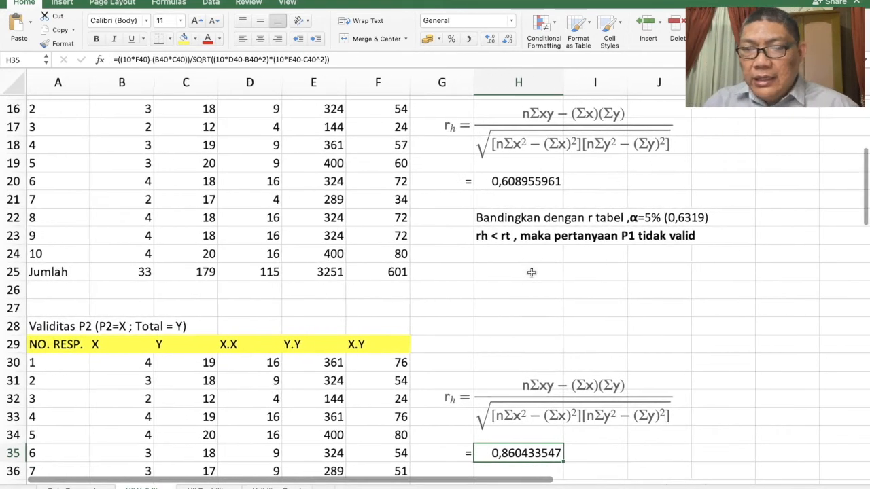
{"action": "key", "text": "ctrl+Left"}
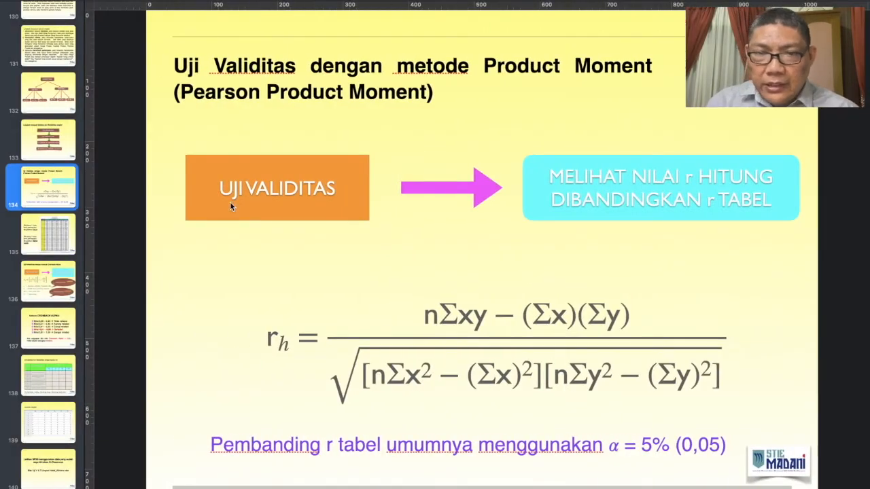
{"action": "left_click", "coordinate": [53, 240]}
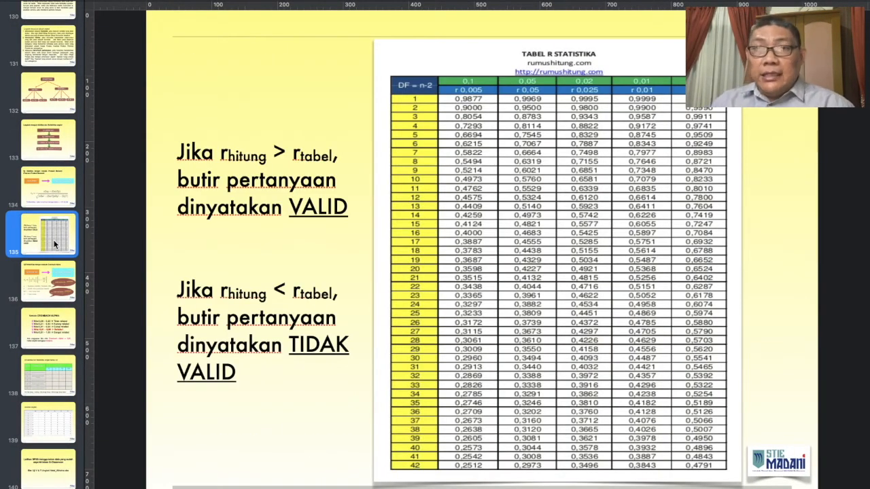
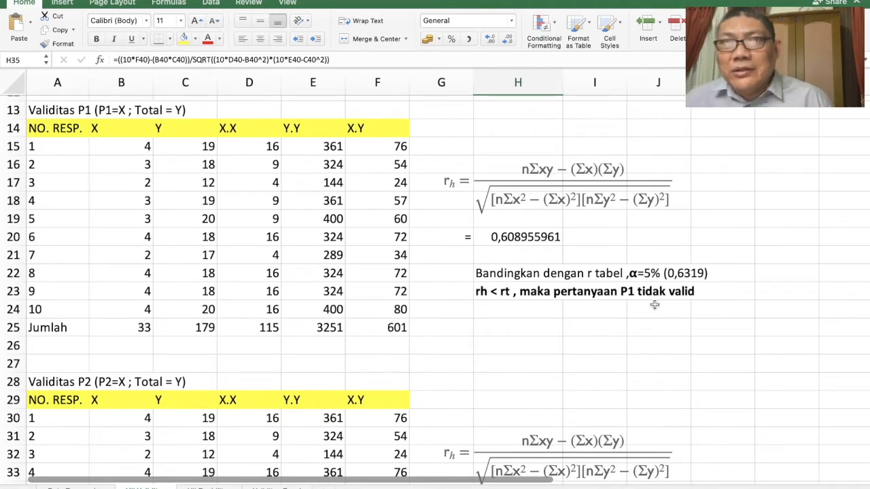
In the Excel workbook, compare the r results and validity conclusions of P1 through P5 with the r table value
{"action": "scroll", "coordinate": [654, 305], "scroll_direction": "down", "scroll_amount": 7}
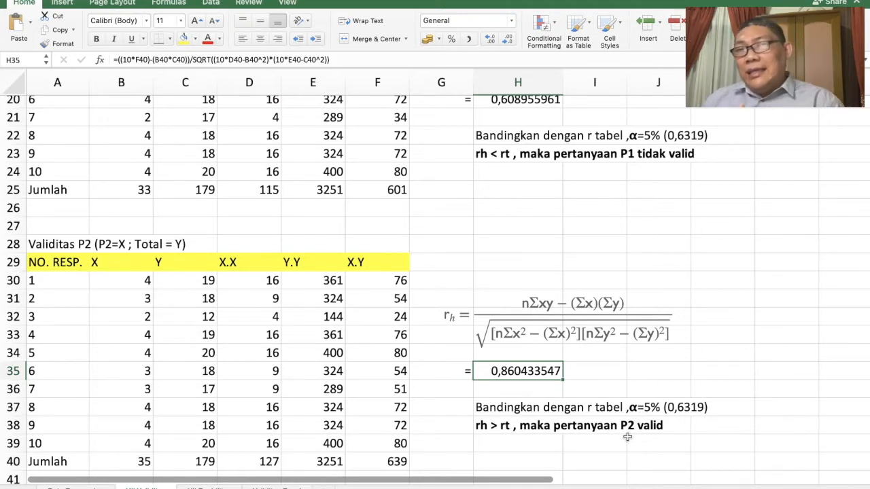
{"action": "scroll", "coordinate": [627, 437], "scroll_direction": "down", "scroll_amount": 6}
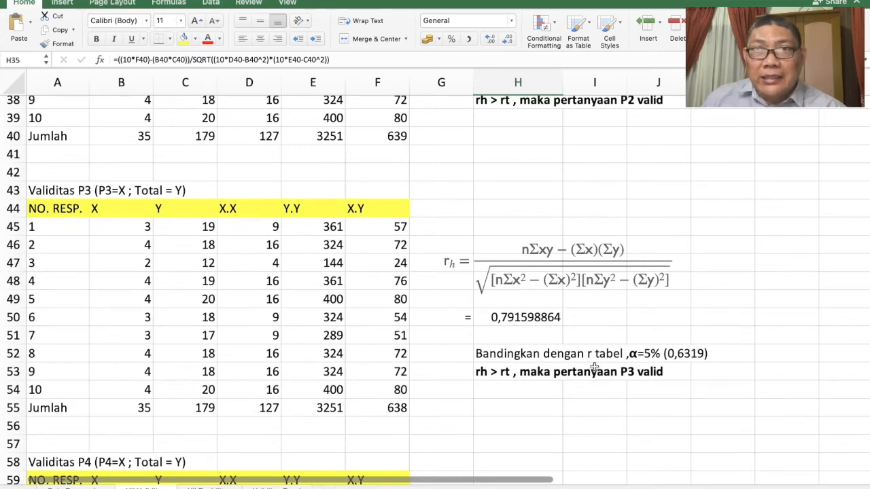
{"action": "scroll", "coordinate": [594, 367], "scroll_direction": "down", "scroll_amount": 8}
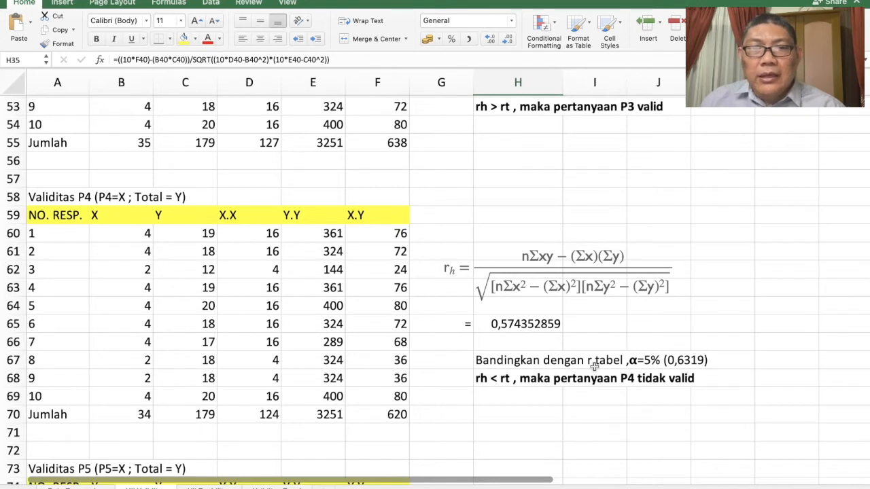
{"action": "scroll", "coordinate": [595, 367], "scroll_direction": "down", "scroll_amount": 1}
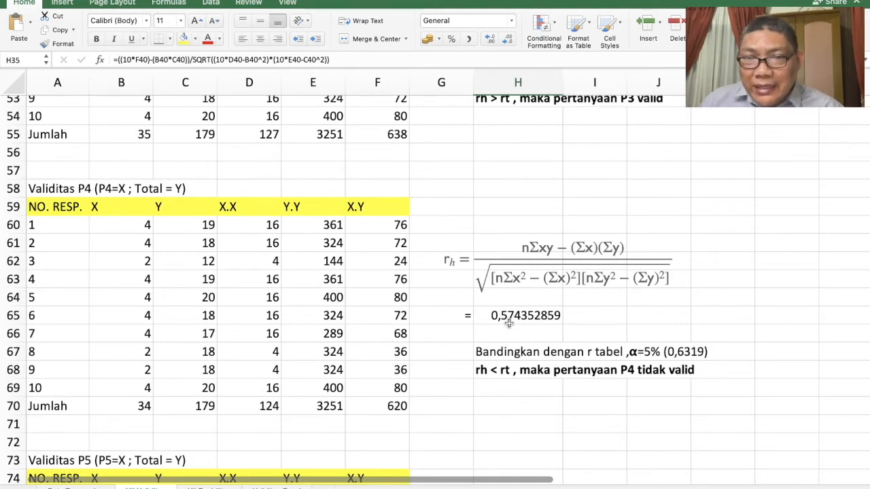
{"action": "scroll", "coordinate": [509, 323], "scroll_direction": "down", "scroll_amount": 6}
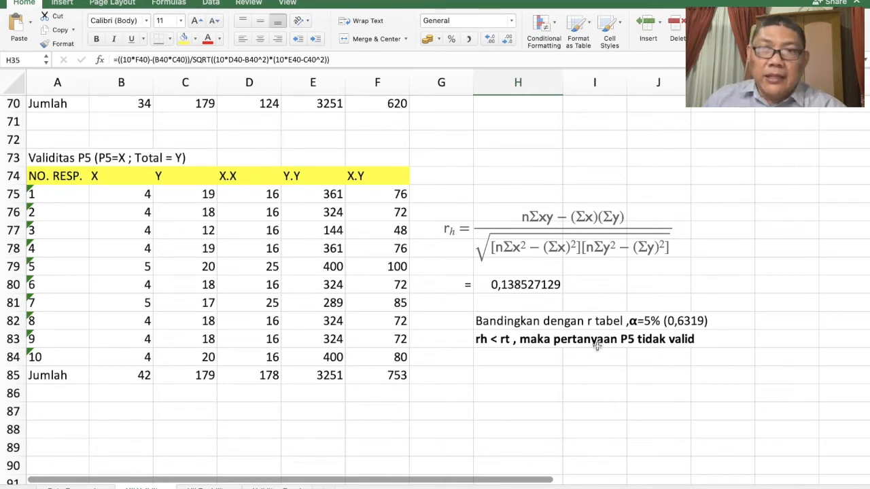
Inspect the r formula in H50 of the Validitas P3 table, and go back to the respondents' answer table
{"action": "scroll", "coordinate": [596, 346], "scroll_direction": "up", "scroll_amount": 10}
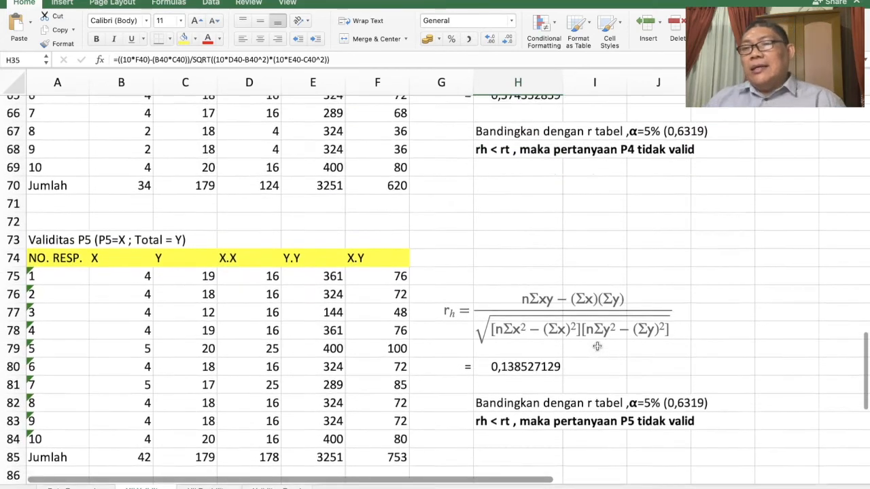
{"action": "scroll", "coordinate": [596, 348], "scroll_direction": "up", "scroll_amount": 9}
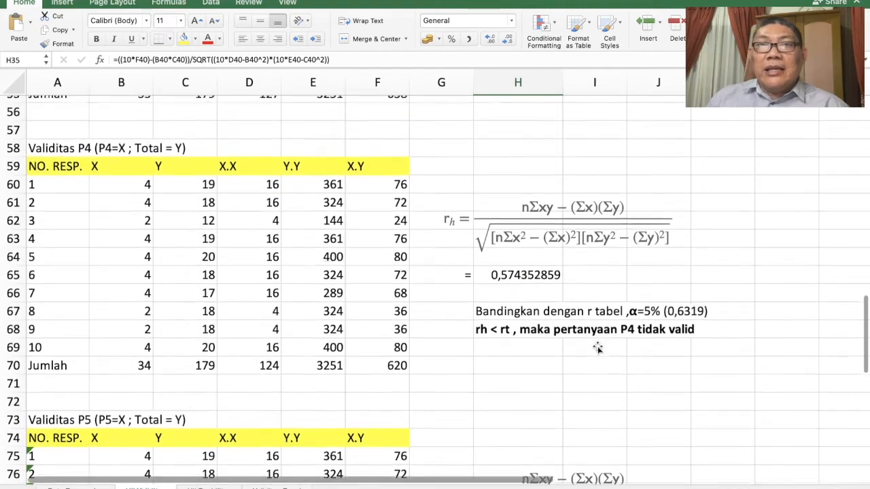
{"action": "scroll", "coordinate": [596, 348], "scroll_direction": "up", "scroll_amount": 11}
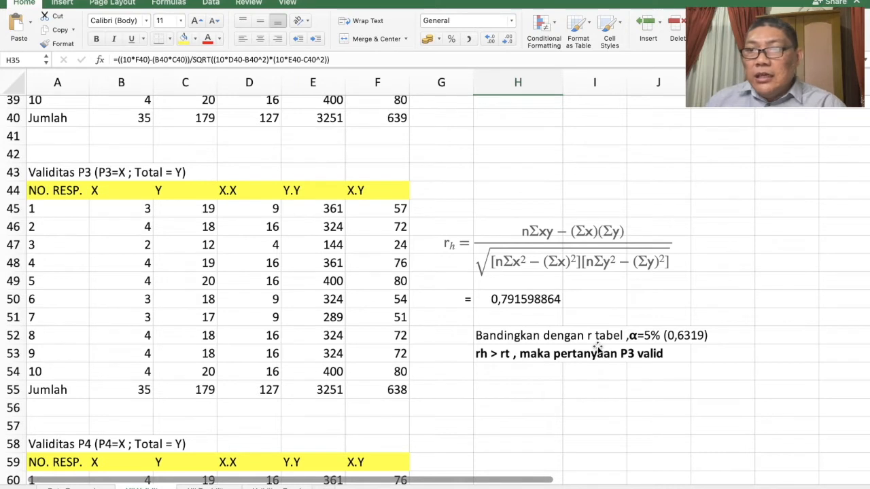
{"action": "left_click", "coordinate": [499, 299]}
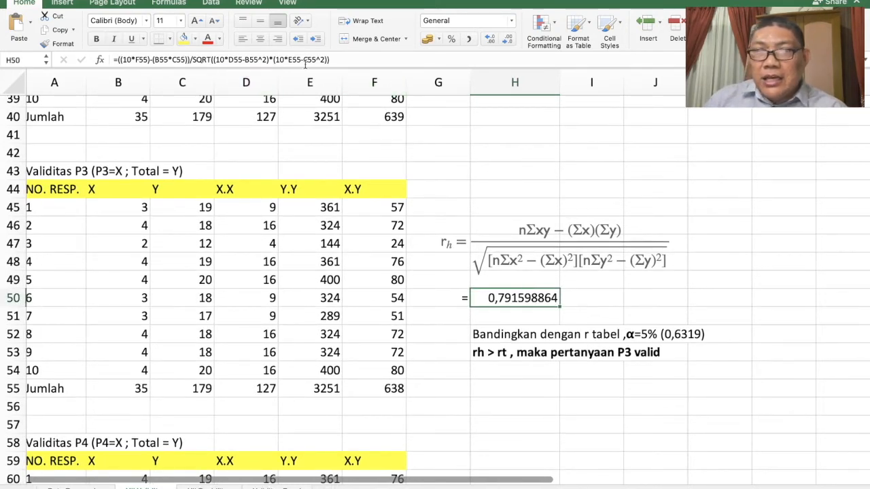
{"action": "left_click_drag", "start_coordinate": [344, 60], "coordinate": [81, 60]}
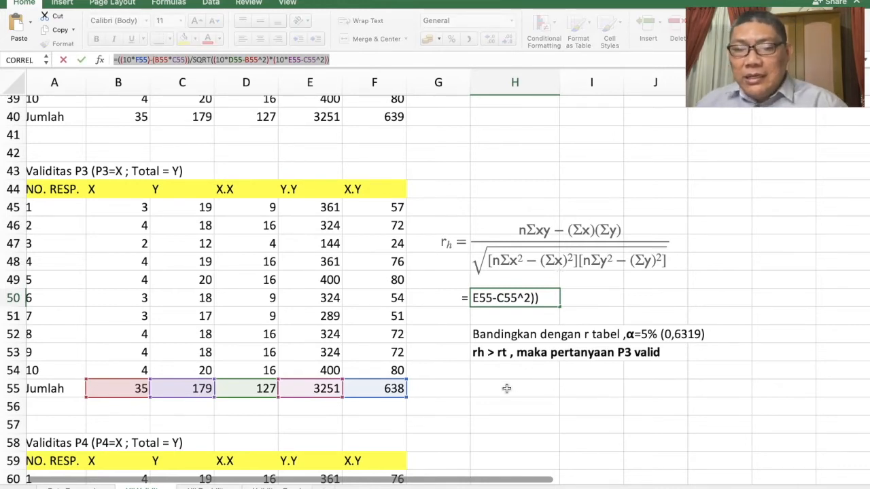
{"action": "left_click", "coordinate": [516, 391]}
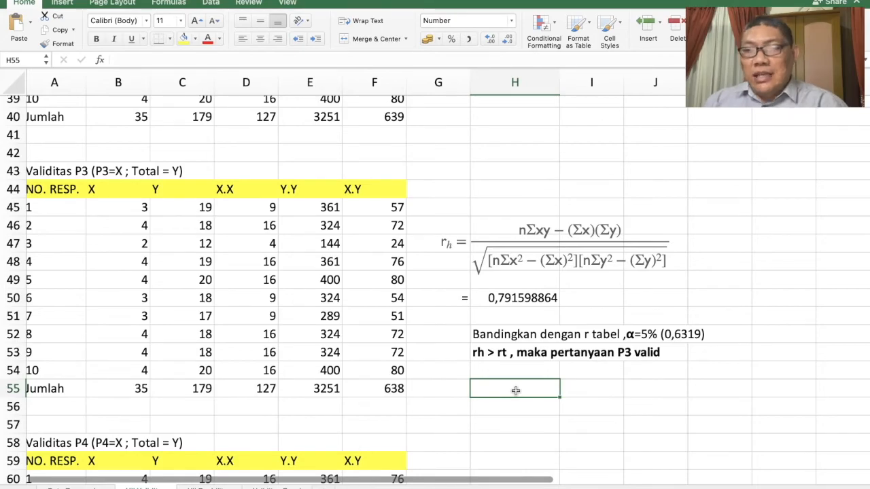
{"action": "scroll", "coordinate": [611, 432], "scroll_direction": "down", "scroll_amount": 10}
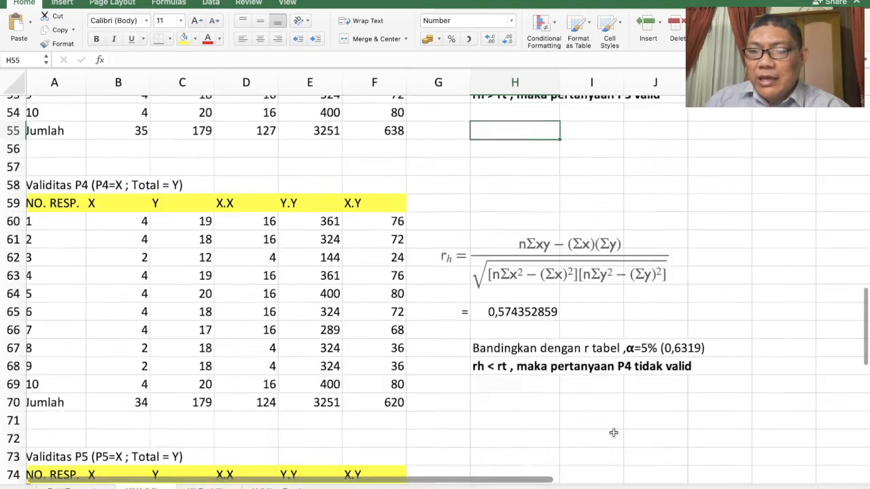
{"action": "scroll", "coordinate": [613, 432], "scroll_direction": "up", "scroll_amount": 20}
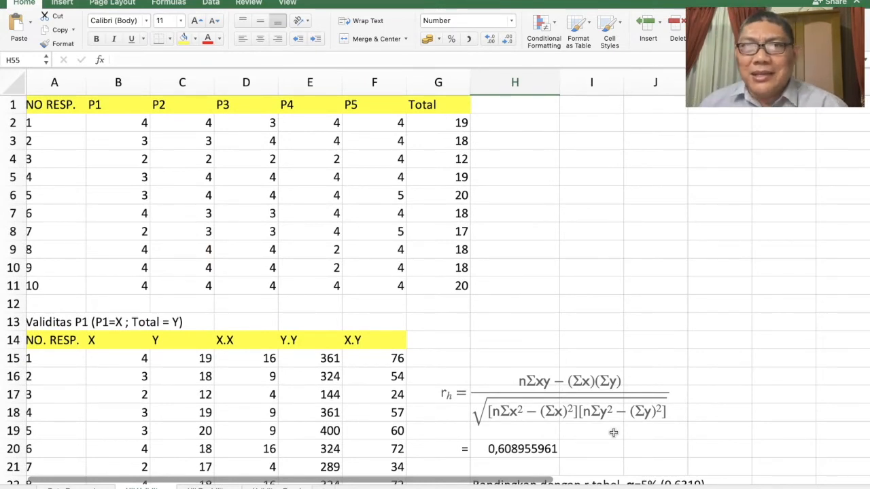
Open the sheet listing r Hitung, r Tabel and Validitas for each item, and review its r Hitung and r Tabel rows
{"action": "scroll", "coordinate": [614, 433], "scroll_direction": "down", "scroll_amount": 1}
{"action": "scroll", "coordinate": [614, 432], "scroll_direction": "up", "scroll_amount": 1}
{"action": "scroll", "coordinate": [614, 432], "scroll_direction": "right", "scroll_amount": 1}
{"action": "scroll", "coordinate": [614, 433], "scroll_direction": "left", "scroll_amount": 1}
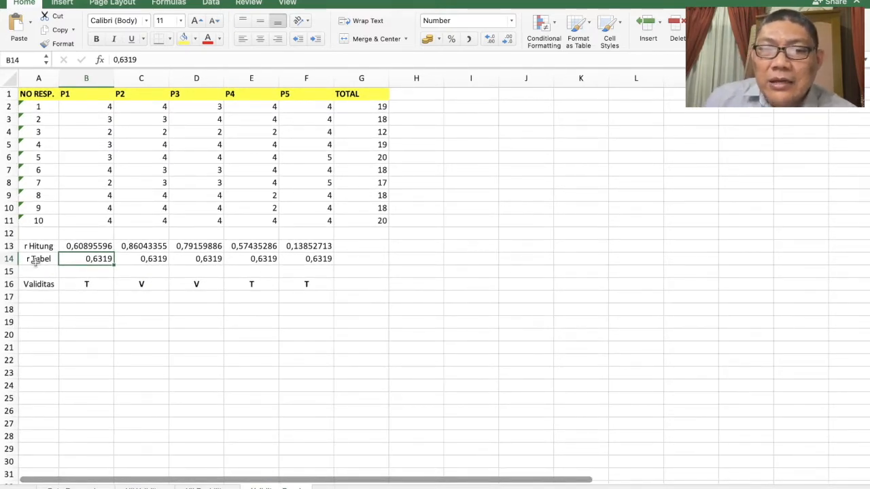
{"action": "scroll", "coordinate": [38, 248], "scroll_direction": "right", "scroll_amount": 1}
{"action": "scroll", "coordinate": [37, 248], "scroll_direction": "left", "scroll_amount": 1}
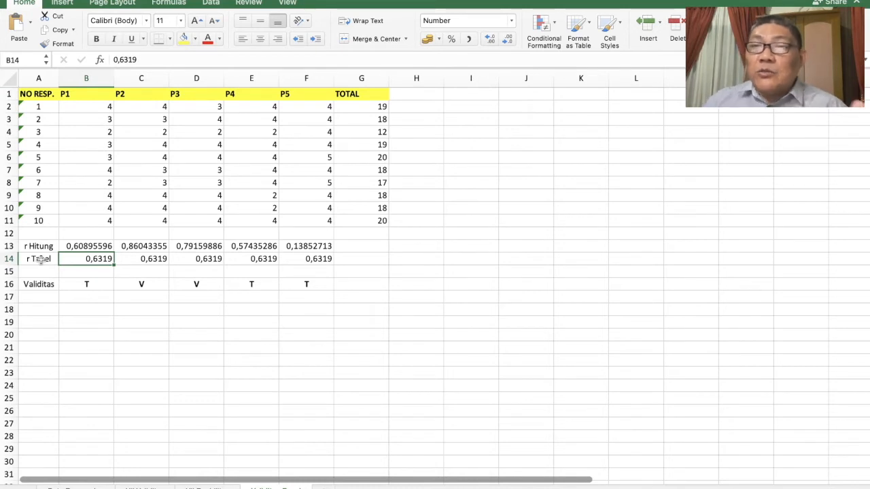
{"action": "left_click", "coordinate": [136, 261]}
{"action": "left_click", "coordinate": [104, 263]}
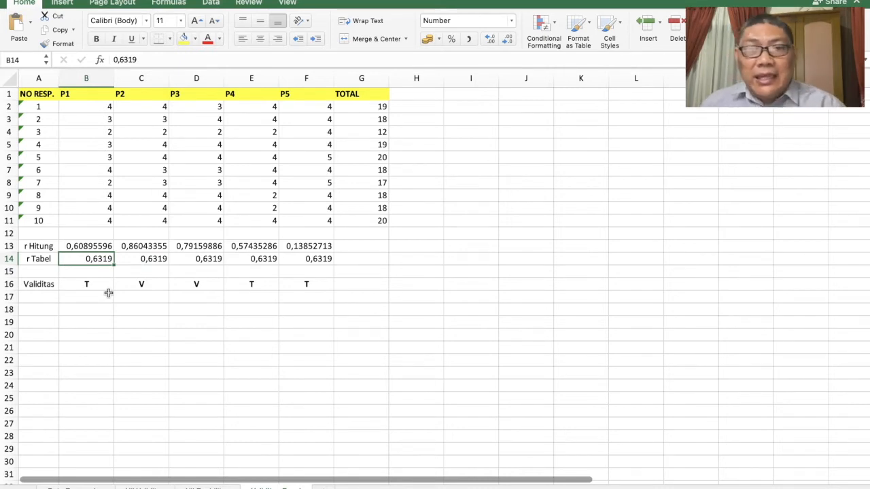
{"action": "left_click", "coordinate": [38, 247]}
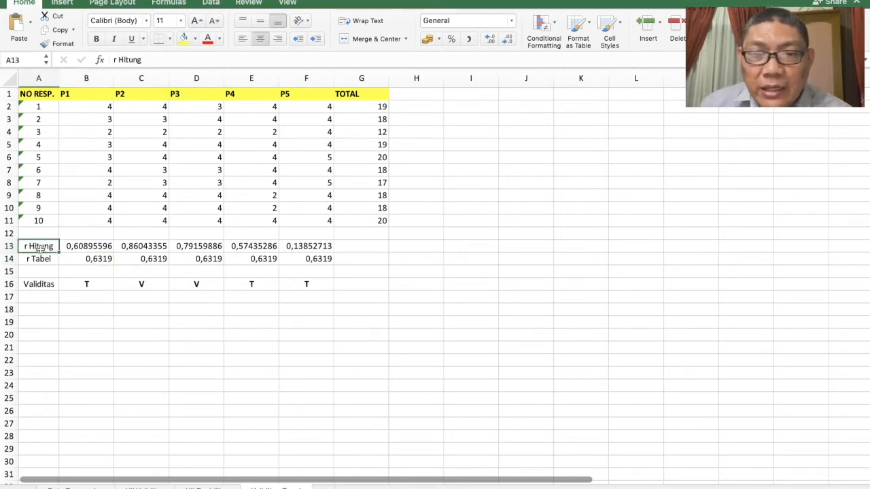
{"action": "left_click", "coordinate": [6, 248]}
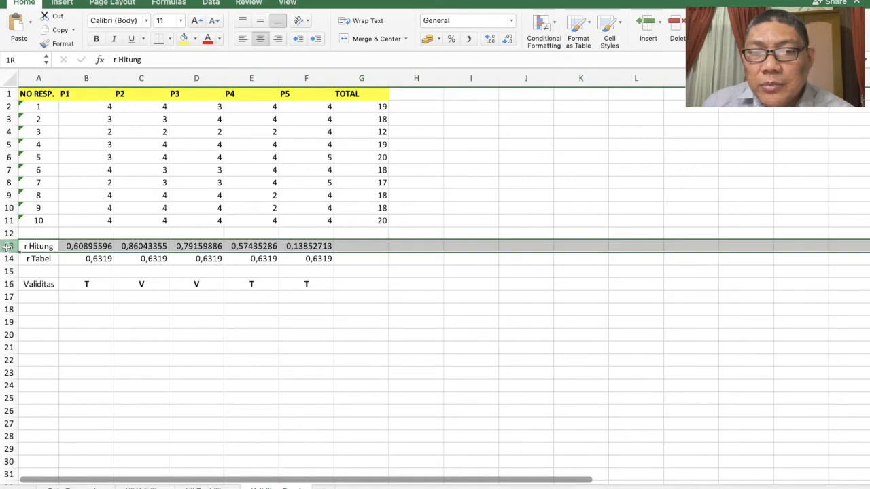
{"action": "left_click", "coordinate": [7, 258]}
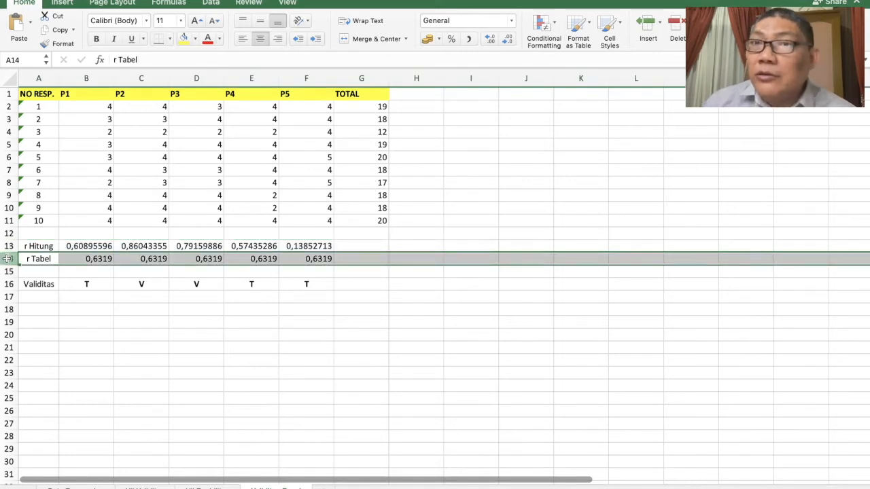
{"action": "left_click", "coordinate": [30, 249]}
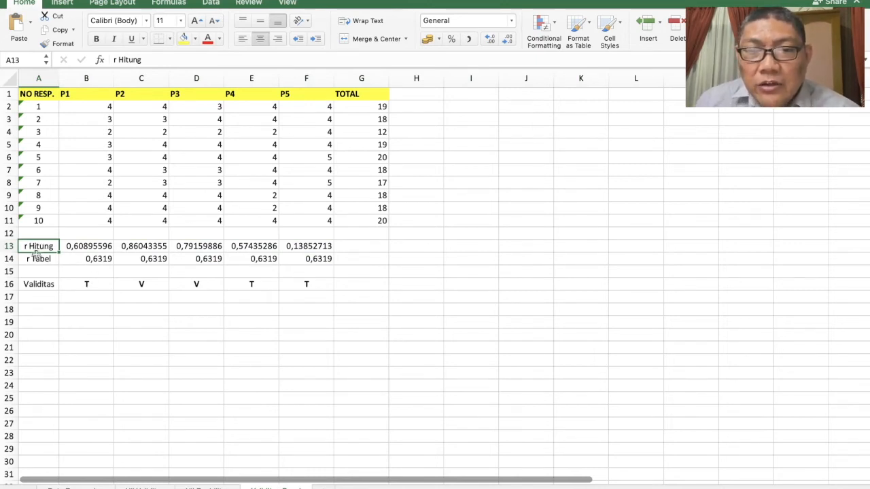
Inspect the CORREL formula in B13 and the ranges it references, leaving the formula unchanged
{"action": "left_click", "coordinate": [91, 247]}
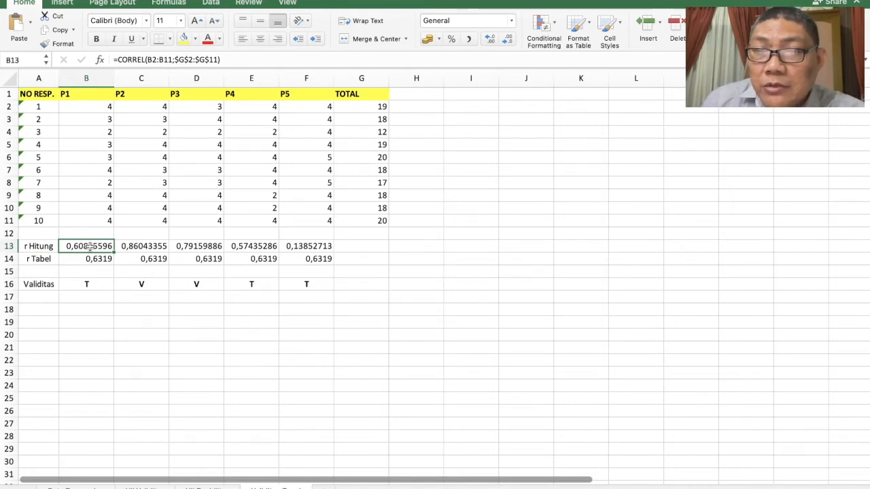
{"action": "left_click", "coordinate": [220, 60]}
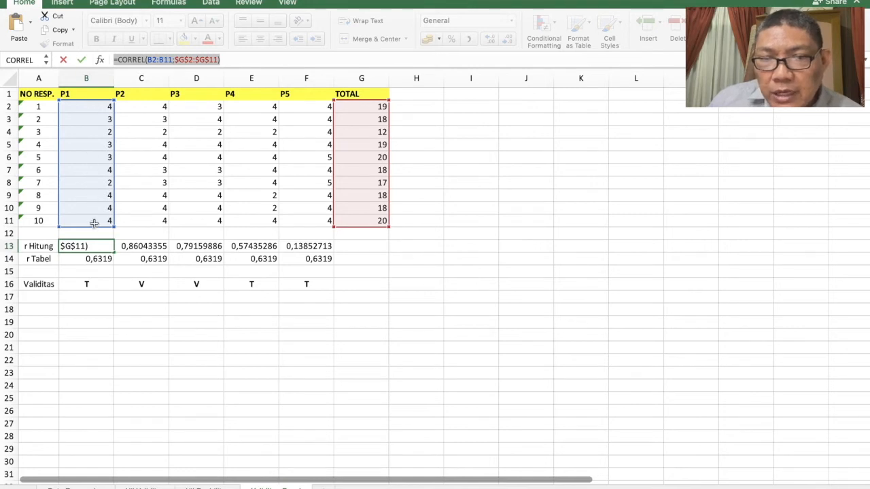
{"action": "left_click", "coordinate": [363, 104]}
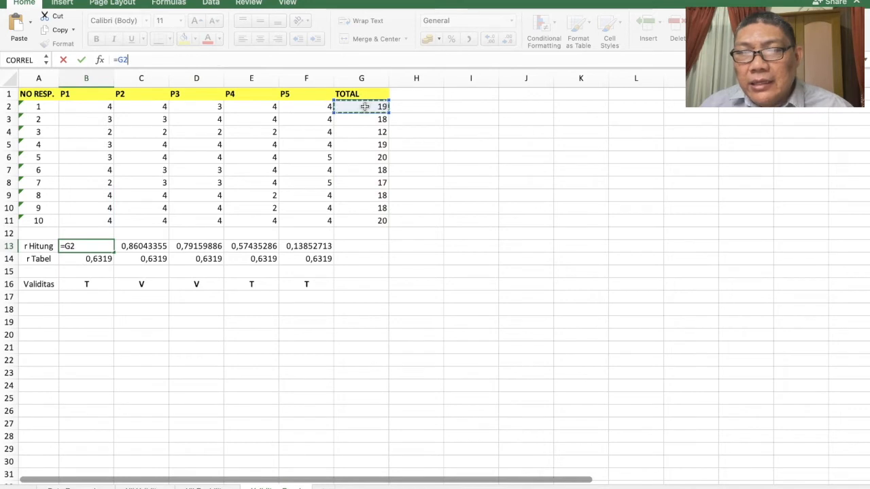
{"action": "key", "text": "Escape"}
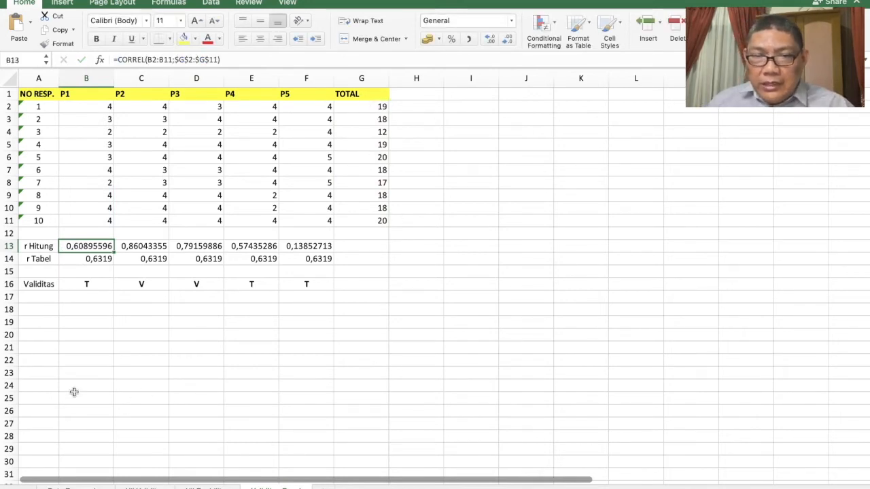
Enter the label "r Hitung" in cell A22 below the existing validity results
{"action": "left_click", "coordinate": [82, 360]}
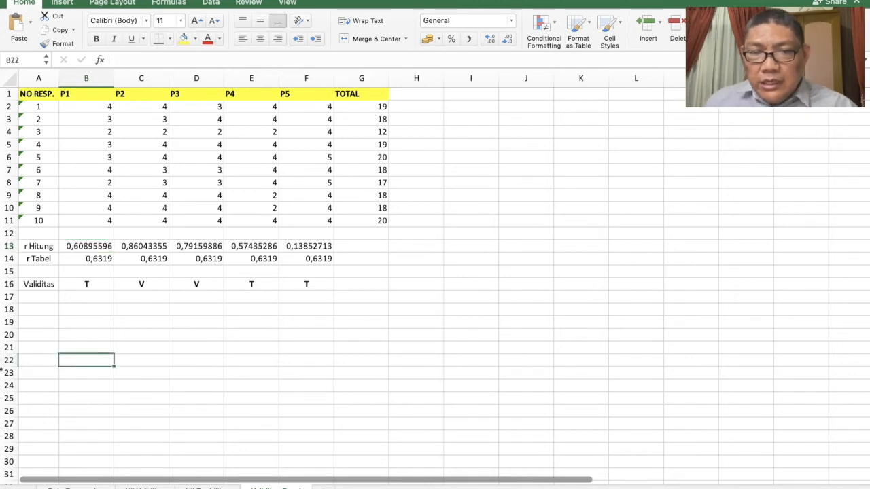
{"action": "left_click", "coordinate": [34, 362]}
{"action": "type", "text": "r H"}
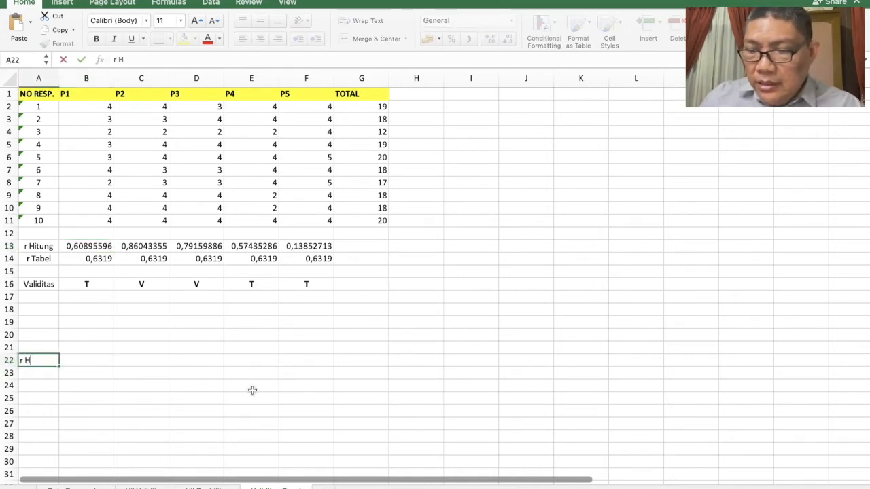
{"action": "type", "text": "itung"}
{"action": "key", "text": "Return"}
Correlate P1 with TOTAL in B22 using =CORREL(B2:B11;G2:G11), and fill the formula across to F22
{"action": "key", "text": "Up"}
{"action": "key", "text": "Right"}
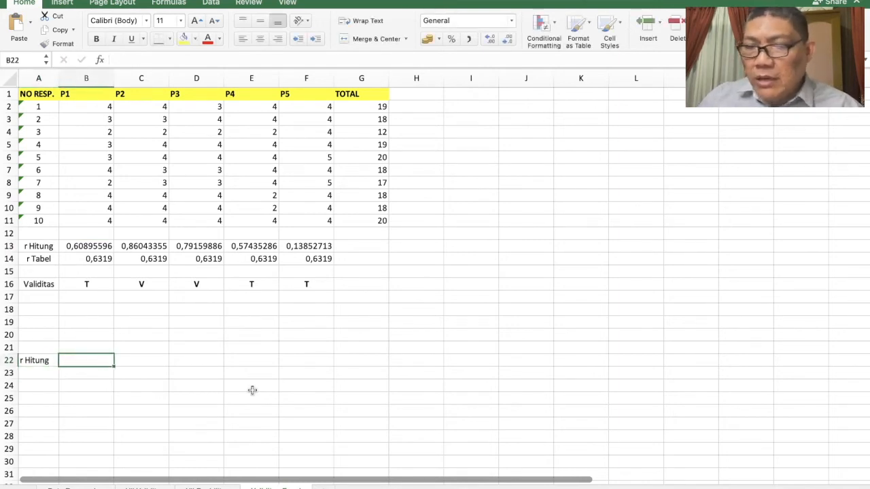
{"action": "type", "text": "=corr"}
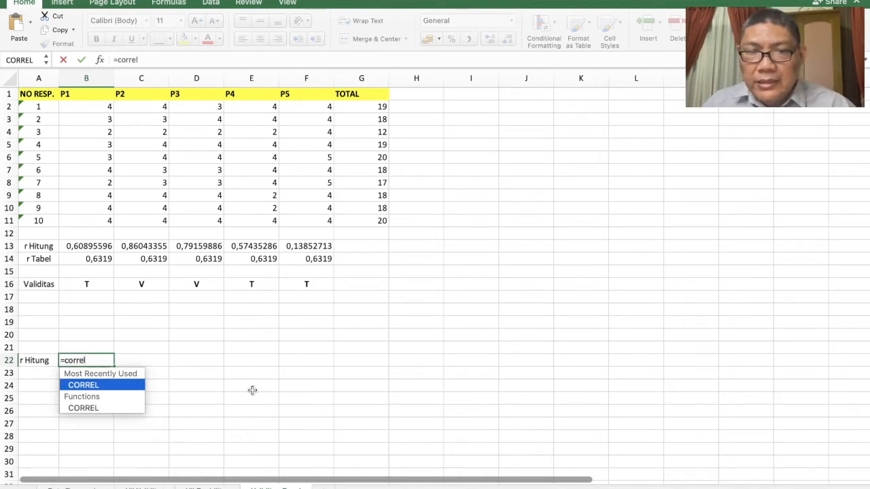
{"action": "type", "text": "el"}
{"action": "key", "text": "Tab"}
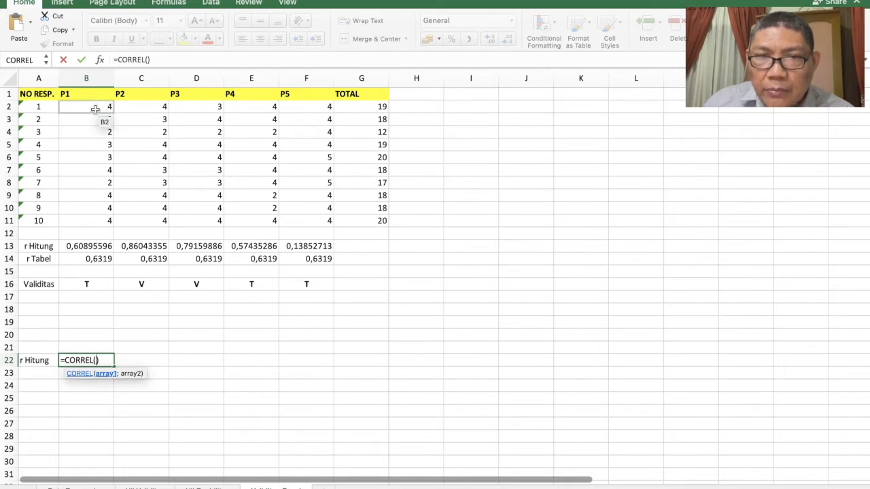
{"action": "left_click_drag", "start_coordinate": [96, 110], "coordinate": [107, 221]}
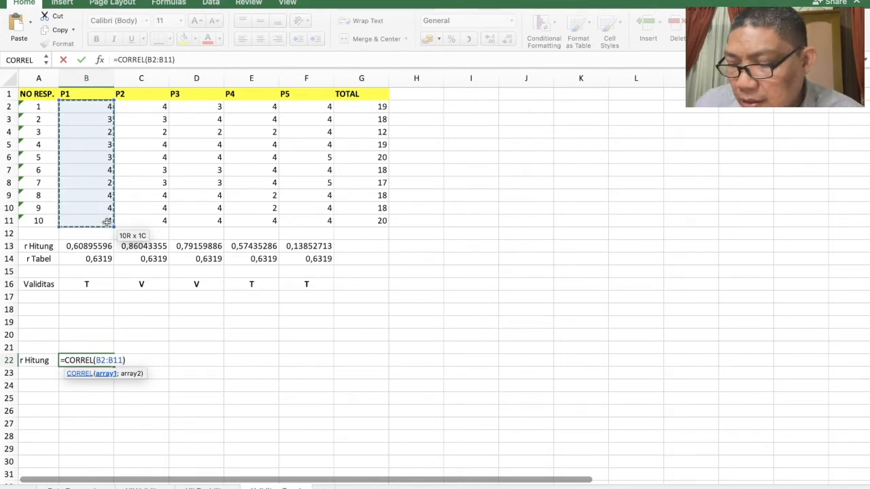
{"action": "type", "text": ";"}
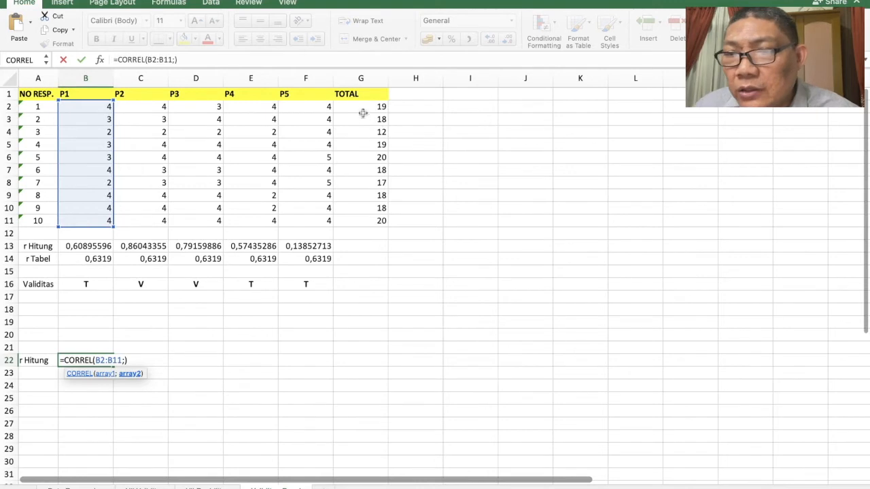
{"action": "left_click_drag", "start_coordinate": [361, 107], "coordinate": [363, 223]}
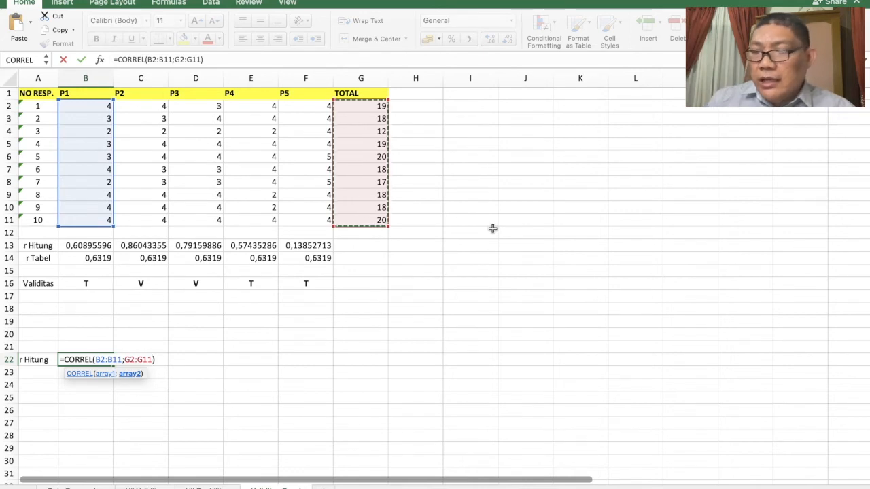
{"action": "key", "text": "Return"}
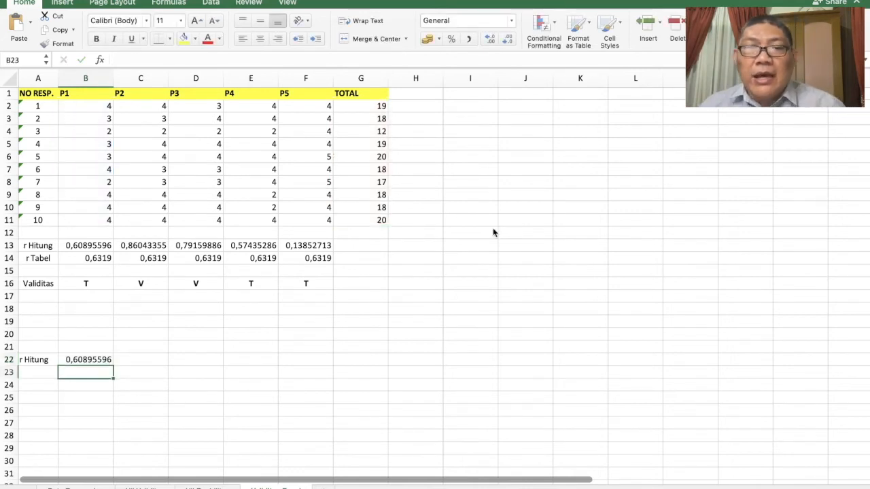
{"action": "left_click", "coordinate": [102, 361]}
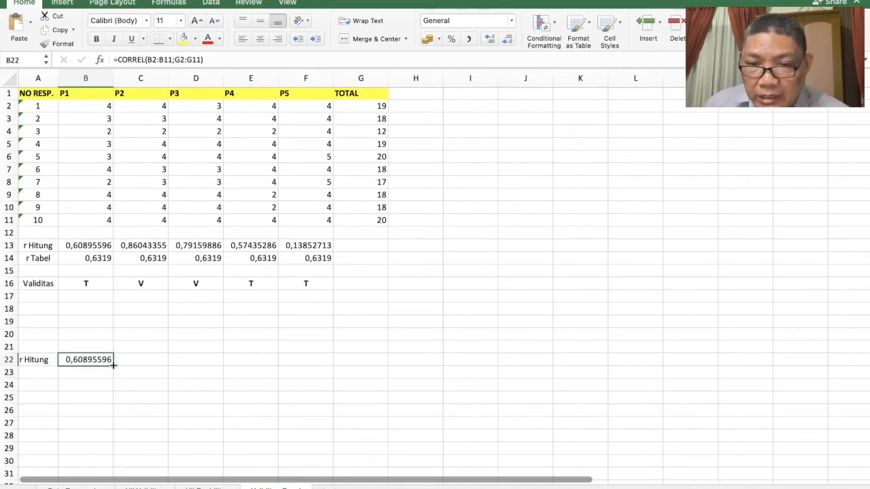
{"action": "left_click_drag", "start_coordinate": [113, 364], "coordinate": [306, 367]}
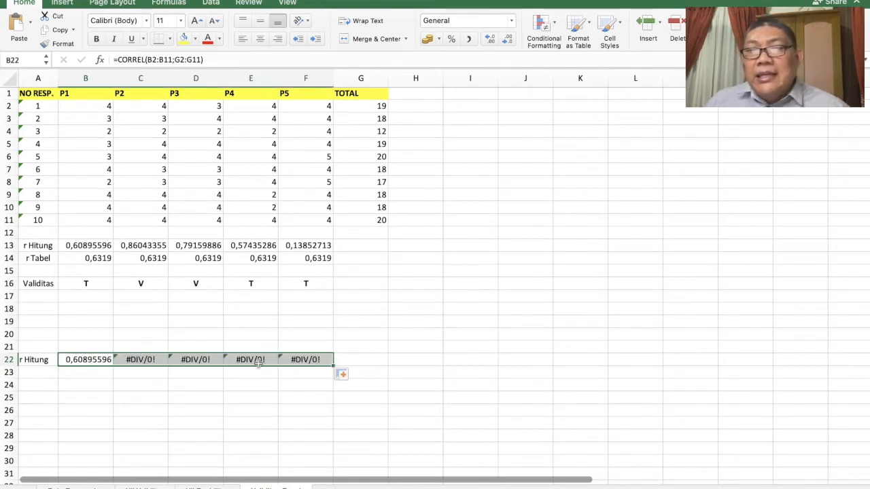
Compare the CORREL formula in B13 with the formulas in row 22, checking which TOTAL range each one references
{"action": "left_click", "coordinate": [84, 360]}
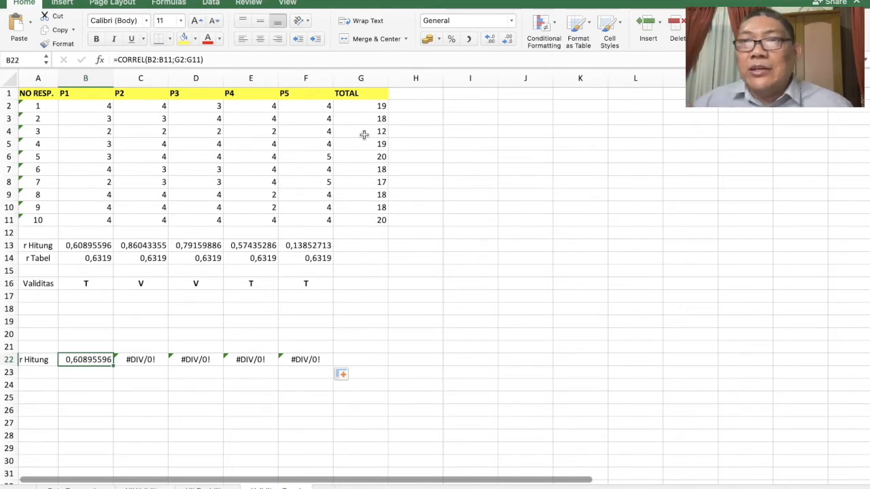
{"action": "left_click", "coordinate": [72, 247]}
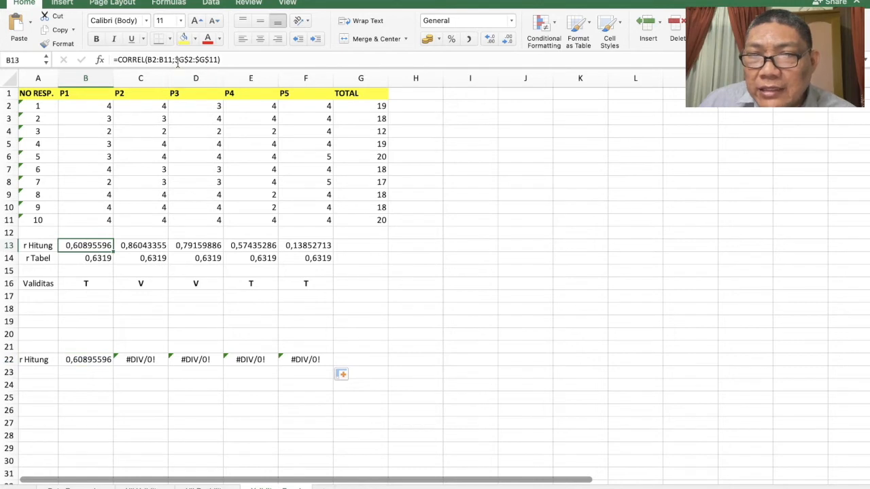
{"action": "left_click", "coordinate": [92, 360]}
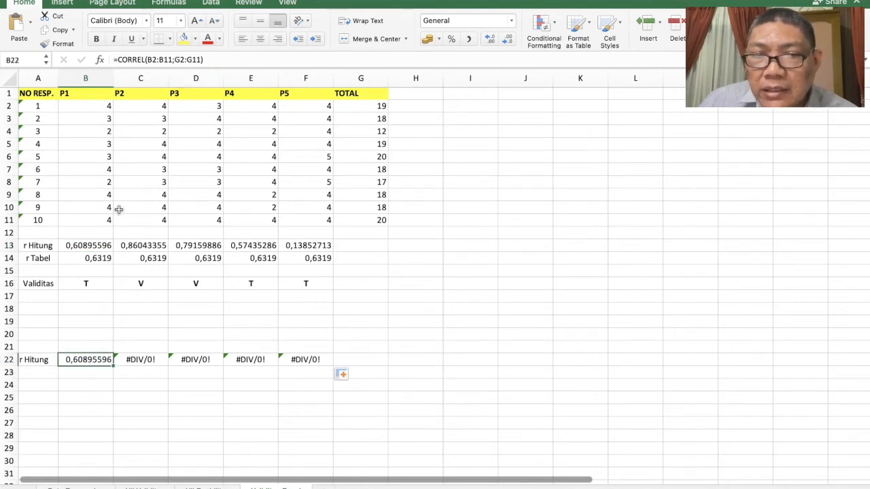
{"action": "left_click", "coordinate": [98, 244]}
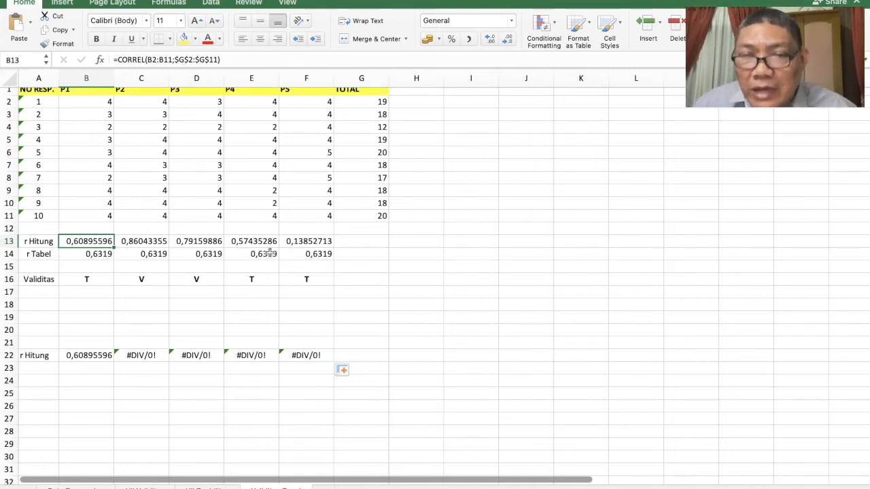
{"action": "left_click", "coordinate": [97, 358]}
{"action": "left_click", "coordinate": [150, 358]}
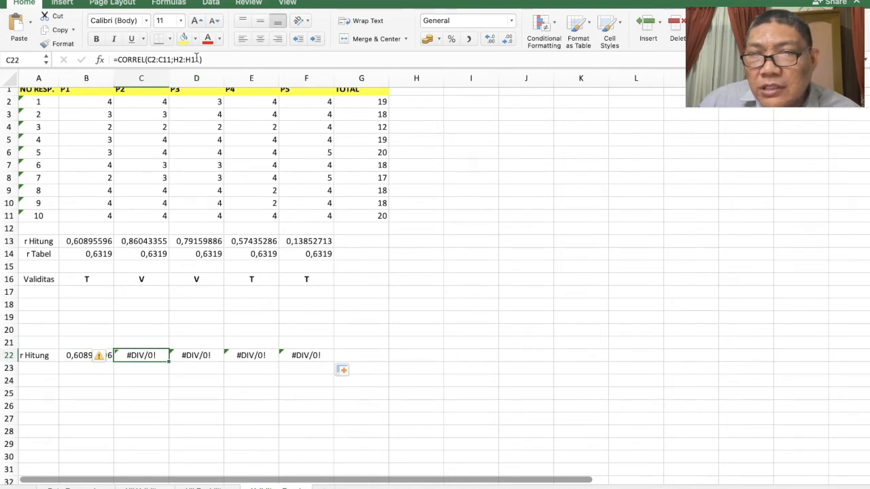
{"action": "left_click", "coordinate": [206, 355]}
{"action": "left_click", "coordinate": [253, 356]}
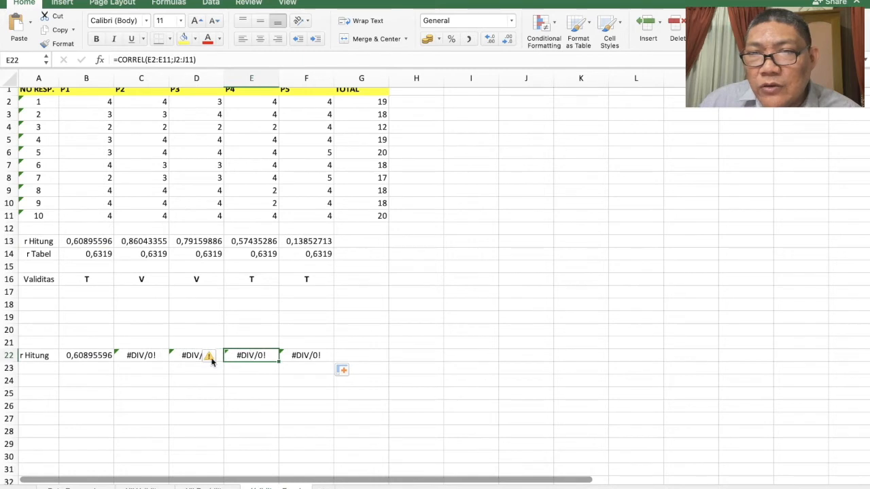
Make the TOTAL range in B22's CORREL formula absolute as $G$2:$G$11, and check the edited formula
{"action": "left_click", "coordinate": [103, 358]}
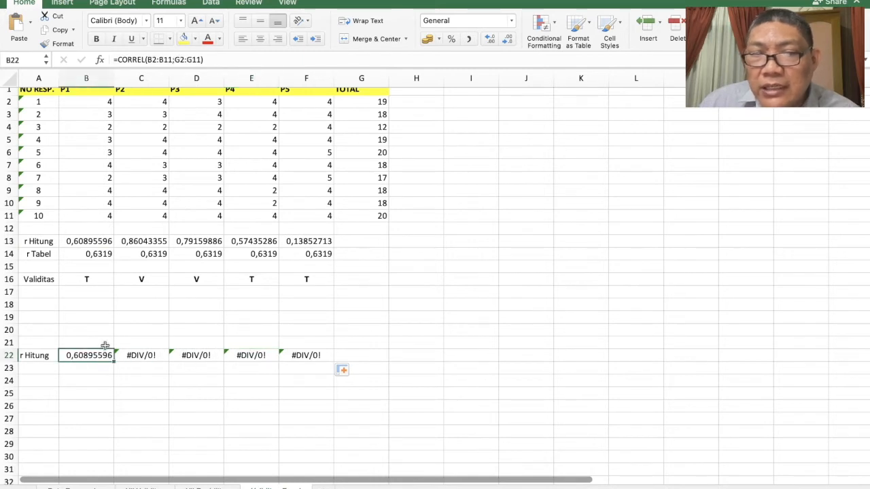
{"action": "left_click", "coordinate": [176, 60]}
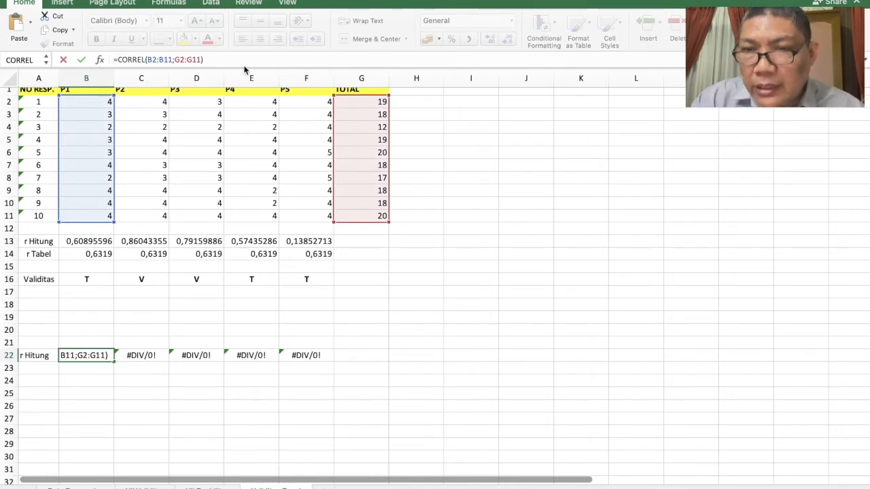
{"action": "type", "text": "$"}
{"action": "key", "text": "Right"}
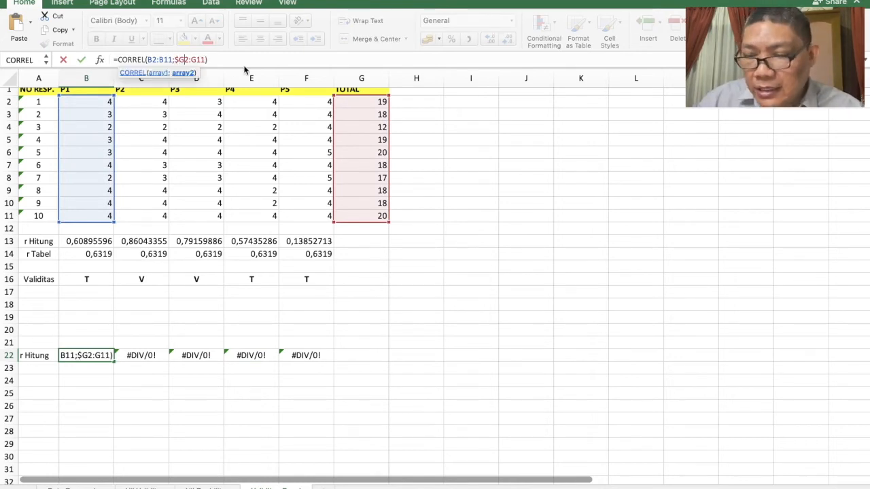
{"action": "type", "text": "$"}
{"action": "key", "text": "Right"}
{"action": "key", "text": "Right"}
{"action": "type", "text": "$"}
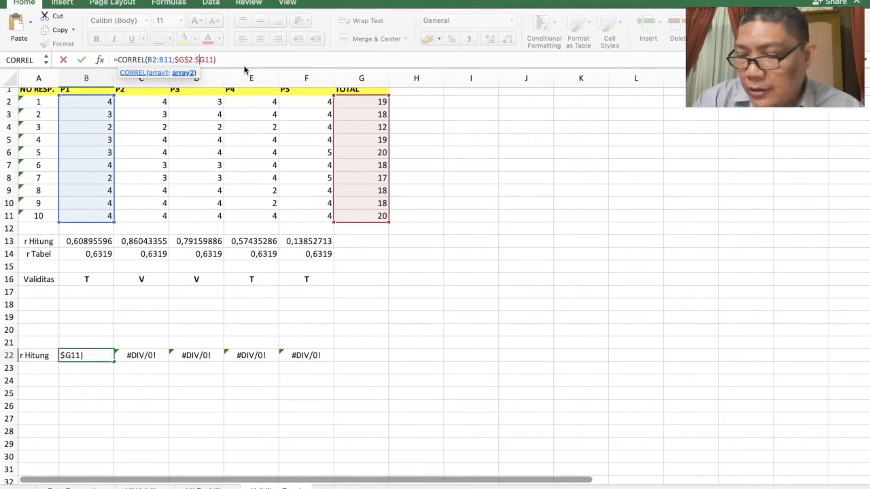
{"action": "key", "text": "Right"}
{"action": "type", "text": "$"}
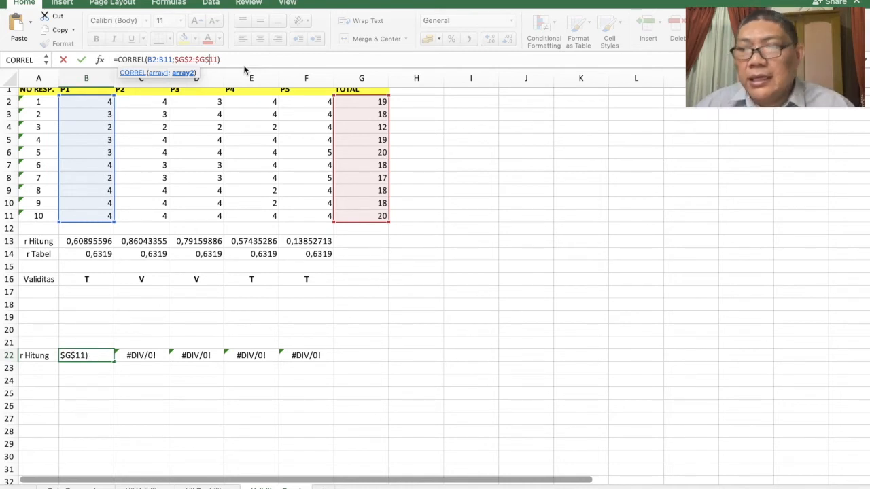
{"action": "key", "text": "Return"}
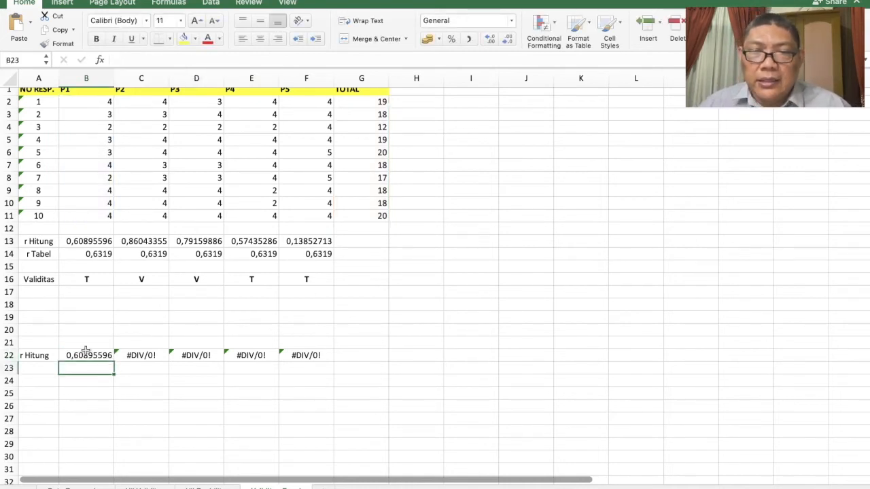
{"action": "left_click", "coordinate": [94, 354]}
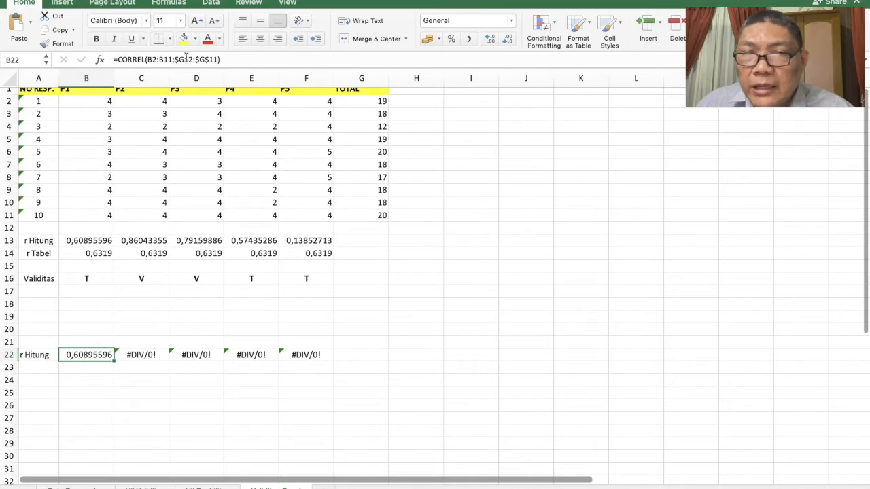
Fill B22's CORREL formula across to F22, and copy the r Tabel row A14:F14 into row 23 below it
{"action": "left_click_drag", "start_coordinate": [114, 361], "coordinate": [309, 361]}
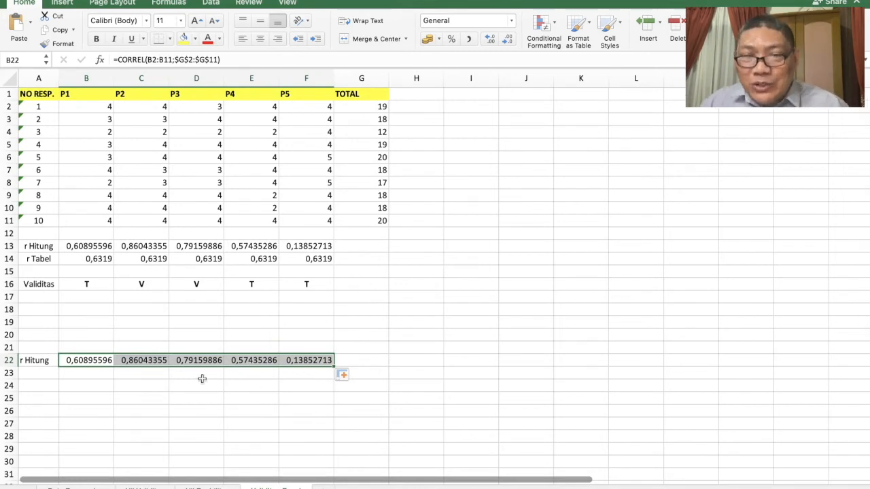
{"action": "left_click", "coordinate": [151, 378]}
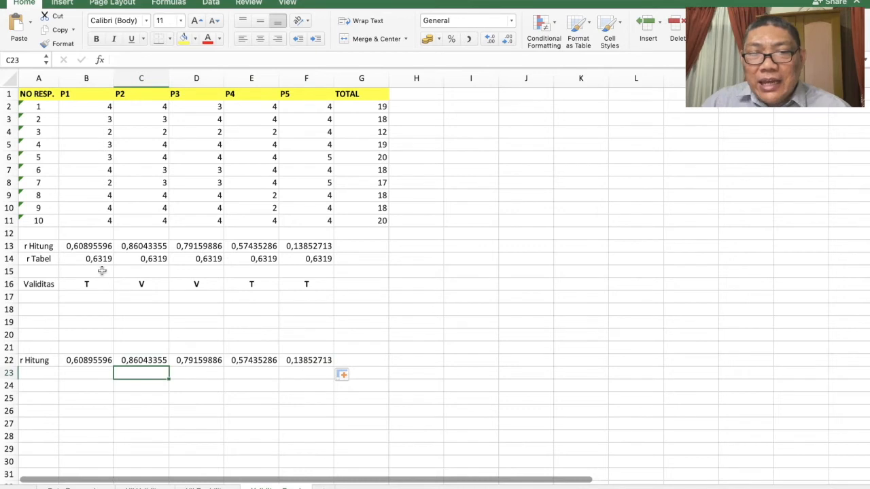
{"action": "left_click", "coordinate": [32, 260]}
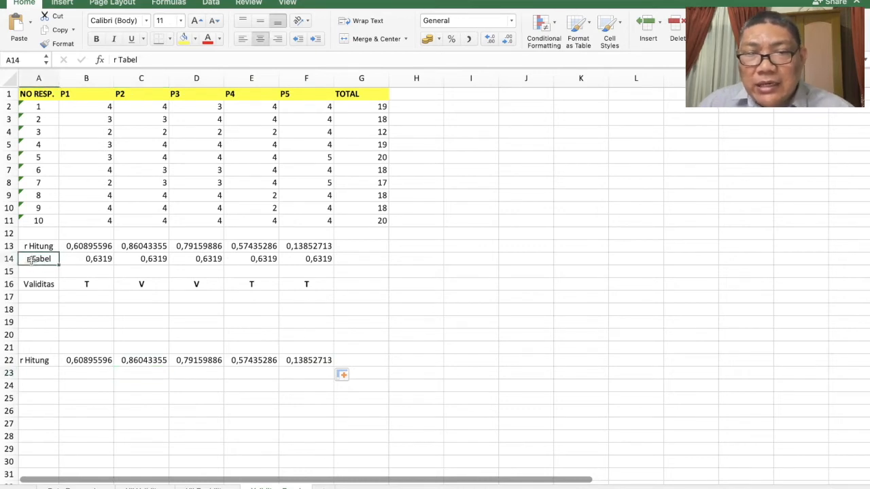
{"action": "left_click", "coordinate": [314, 259], "text": "shift"}
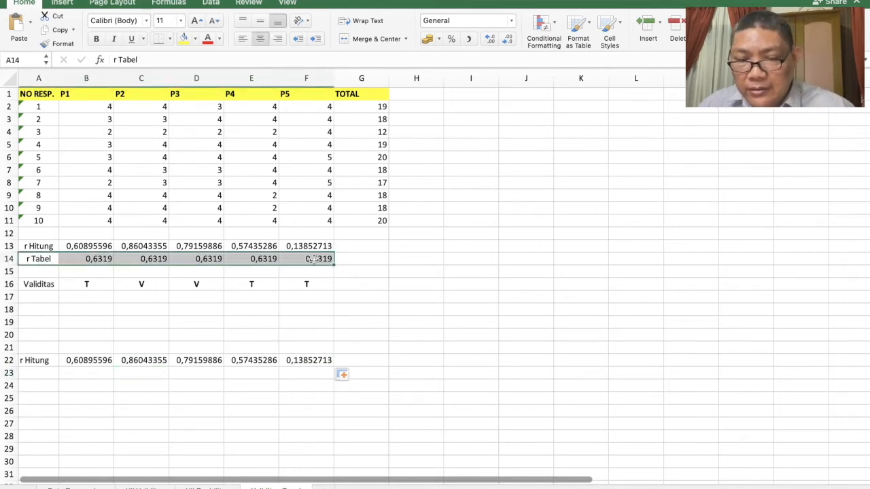
{"action": "key", "text": "super+c"}
{"action": "left_click", "coordinate": [32, 372]}
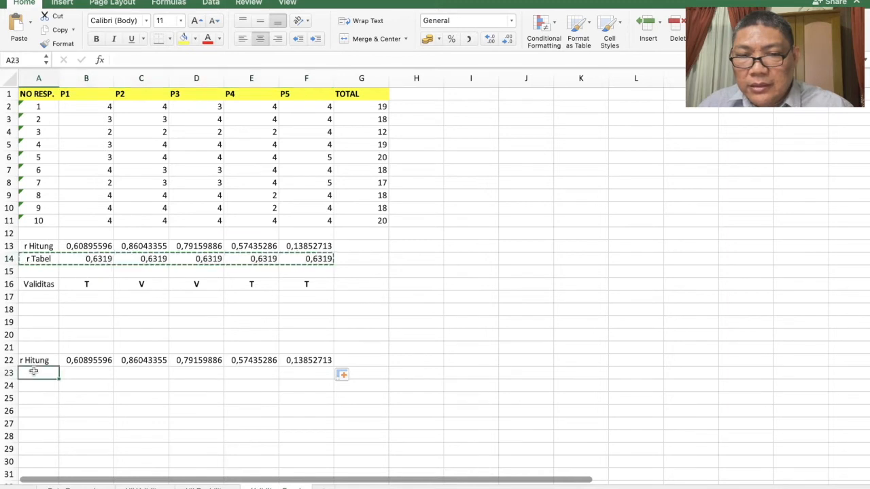
{"action": "key", "text": "super+v"}
{"action": "left_click", "coordinate": [49, 393]}
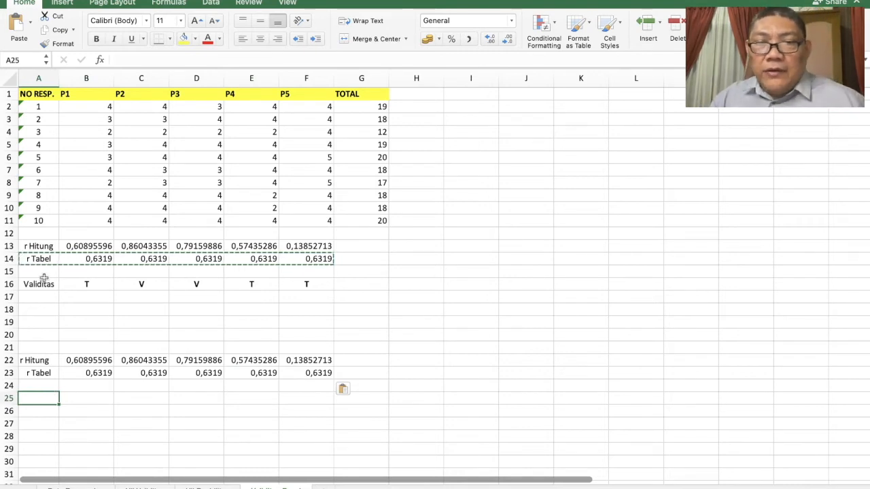
{"action": "key", "text": "Escape"}
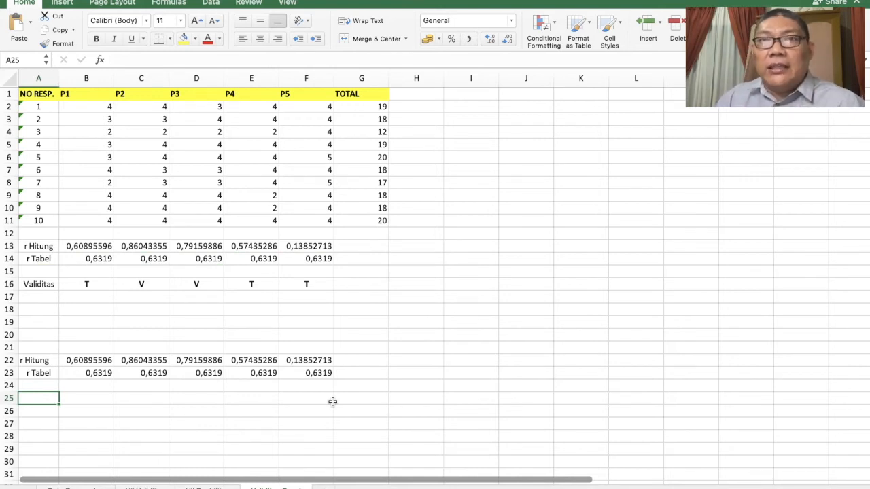
Compare r Hitung with r Tabel for P1 to P3, and enter the verdicts T, V and V in B24:D24
{"action": "scroll", "coordinate": [83, 360], "scroll_direction": "right", "scroll_amount": 1}
{"action": "left_click", "coordinate": [84, 361]}
{"action": "left_click_drag", "start_coordinate": [83, 360], "coordinate": [84, 368]}
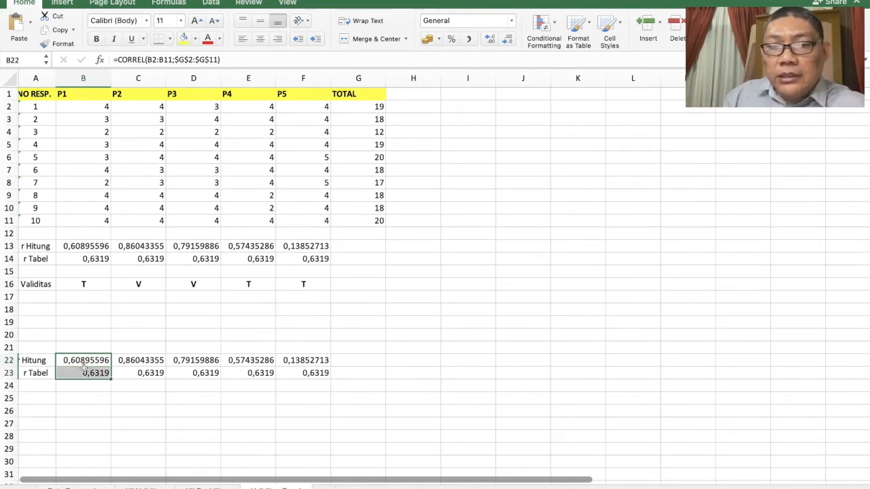
{"action": "scroll", "coordinate": [102, 379], "scroll_direction": "left", "scroll_amount": 1}
{"action": "scroll", "coordinate": [109, 383], "scroll_direction": "right", "scroll_amount": 1}
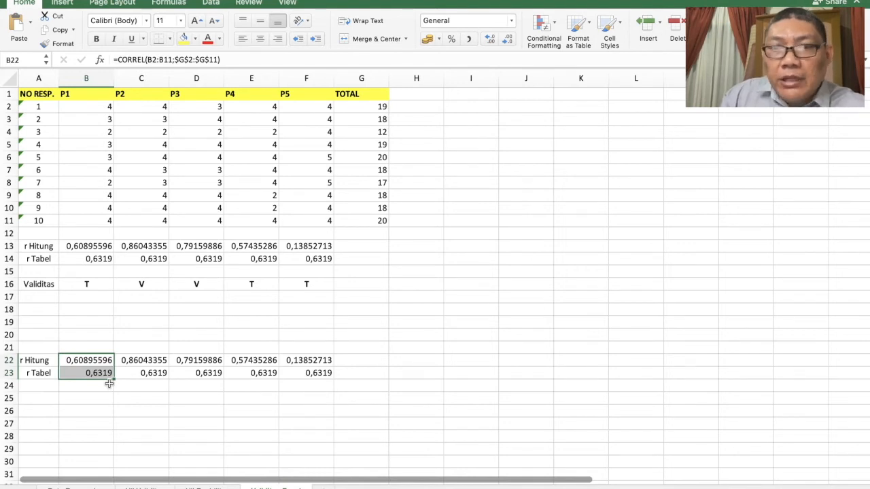
{"action": "left_click", "coordinate": [103, 392]}
{"action": "left_click", "coordinate": [90, 361]}
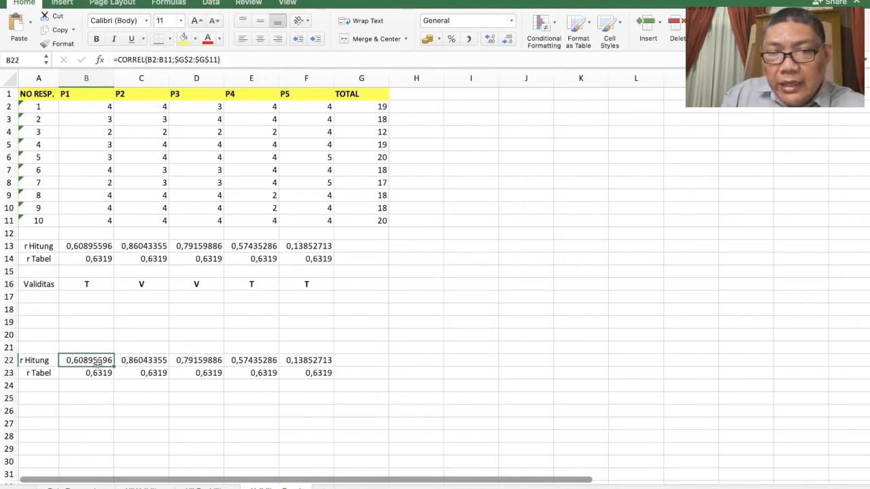
{"action": "left_click", "coordinate": [98, 387]}
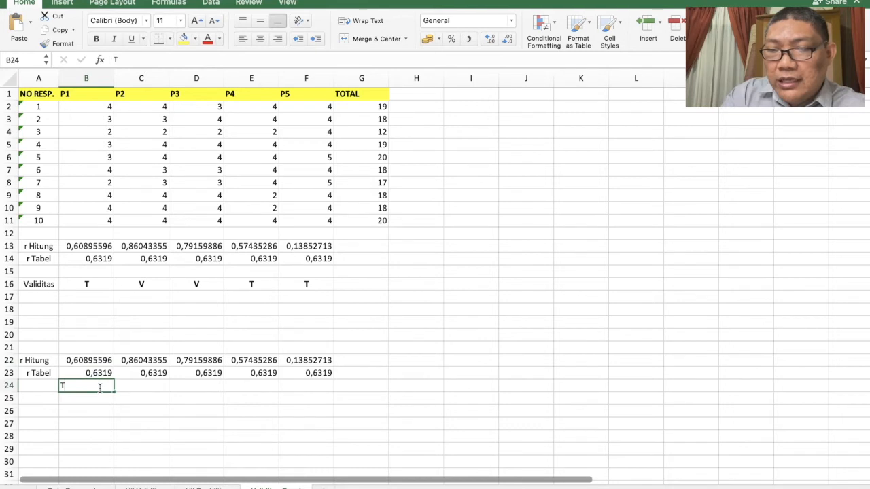
{"action": "type", "text": "T"}
{"action": "left_click", "coordinate": [141, 386]}
{"action": "type", "text": "V"}
{"action": "left_click", "coordinate": [203, 384]}
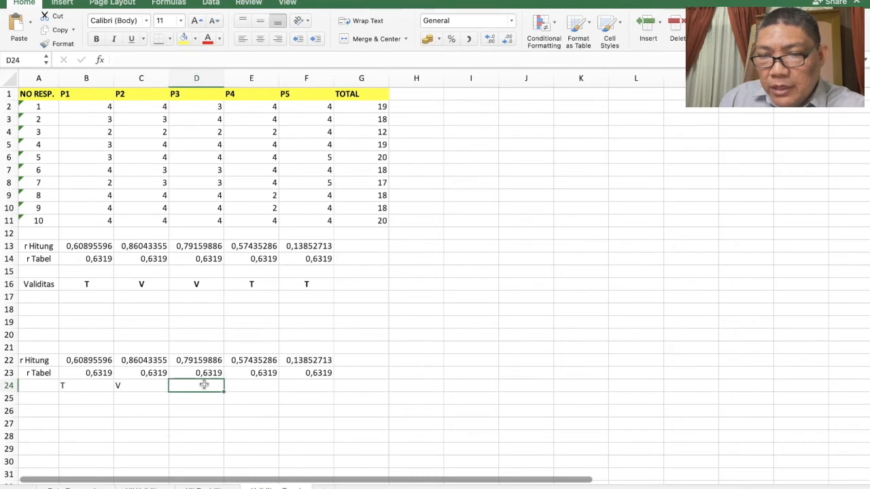
{"action": "type", "text": "V"}
Enter the verdict T for both P4 and P5 in E24 and F24
{"action": "left_click", "coordinate": [260, 385]}
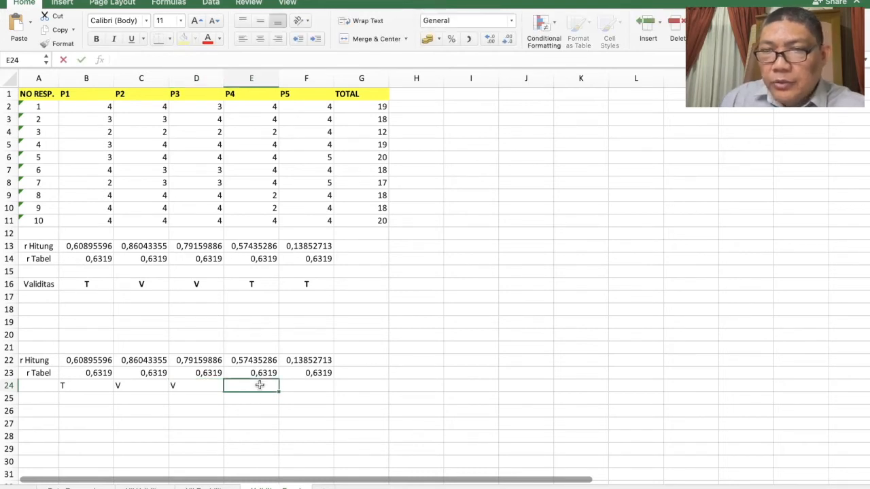
{"action": "left_click", "coordinate": [258, 79]}
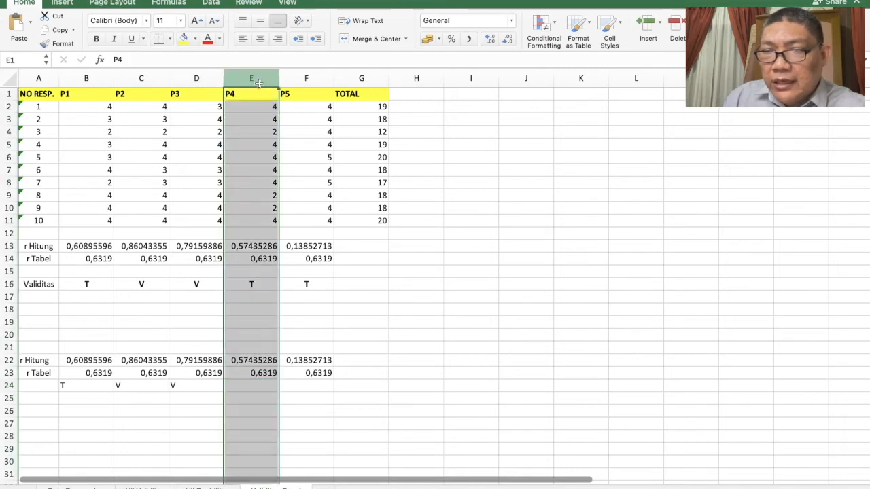
{"action": "left_click", "coordinate": [255, 386]}
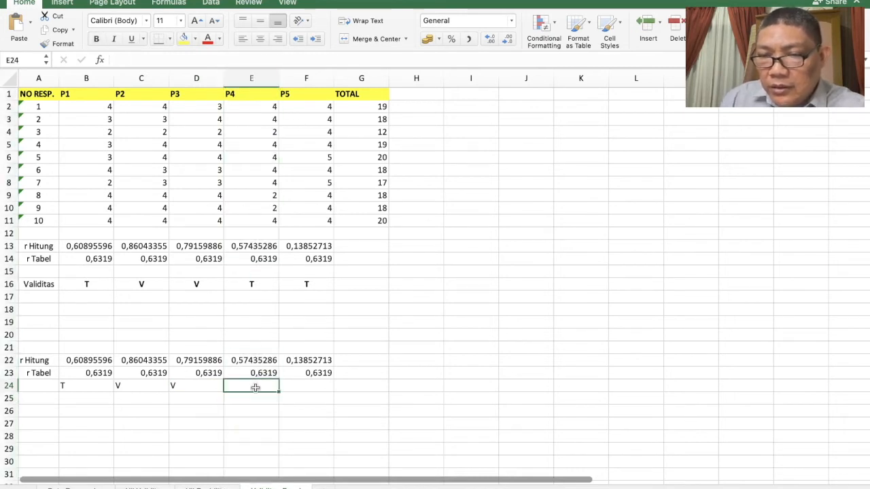
{"action": "type", "text": "T"}
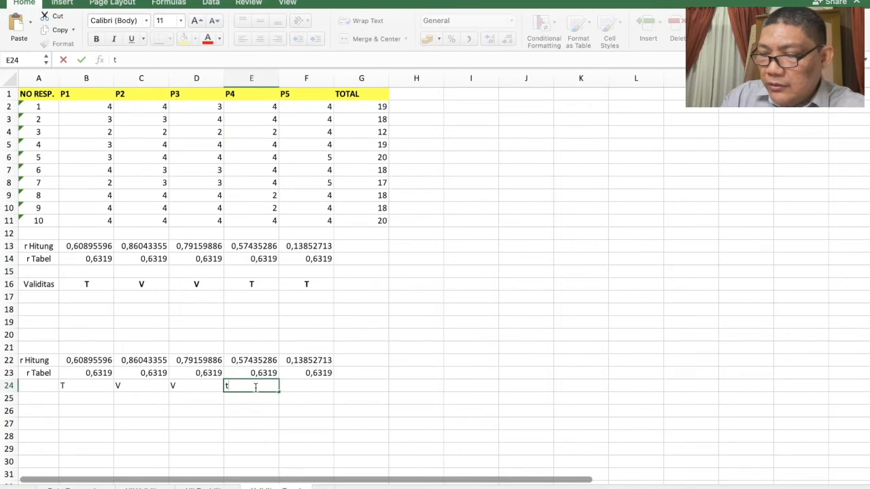
{"action": "key", "text": "Tab"}
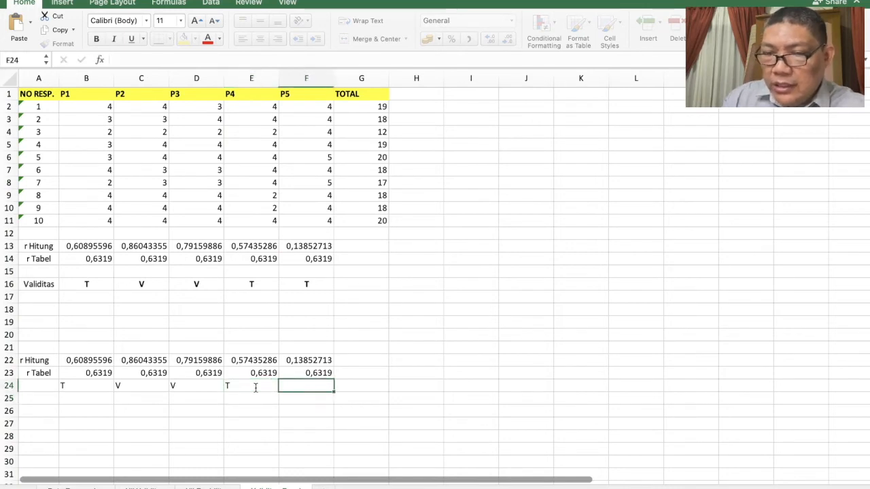
{"action": "type", "text": "T"}
{"action": "key", "text": "Return"}
{"action": "key", "text": "Up"}
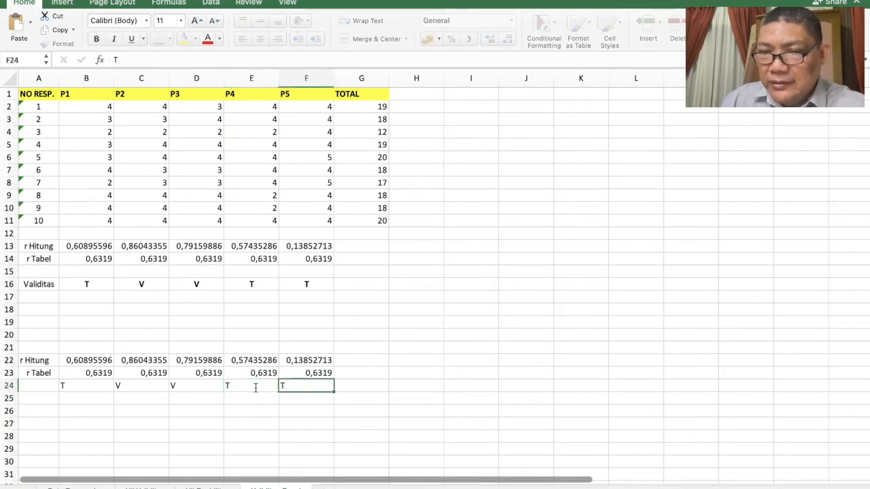
{"action": "left_click", "coordinate": [377, 399]}
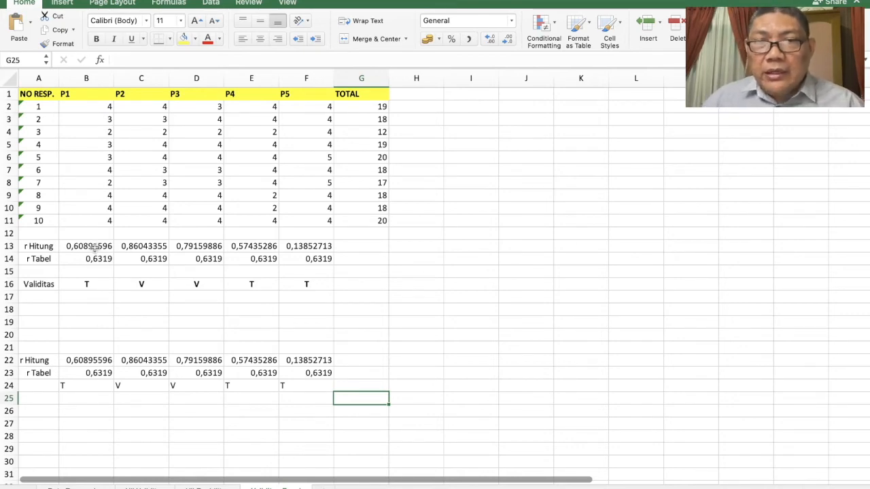
Review P1's manual Pearson calculation and its comparison with r tabel on the validity test sheet, and return to the CORREL sheet
{"action": "left_click", "coordinate": [142, 488]}
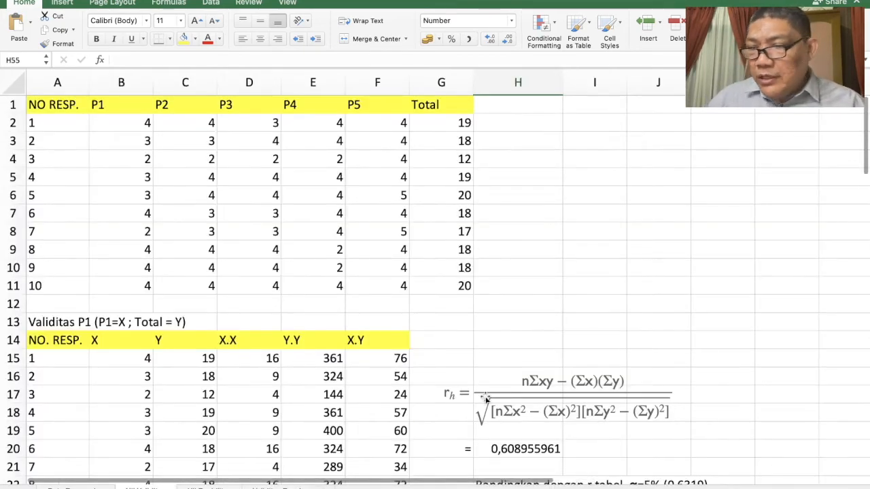
{"action": "scroll", "coordinate": [480, 397], "scroll_direction": "down", "scroll_amount": 3}
{"action": "scroll", "coordinate": [479, 397], "scroll_direction": "down", "scroll_amount": 4}
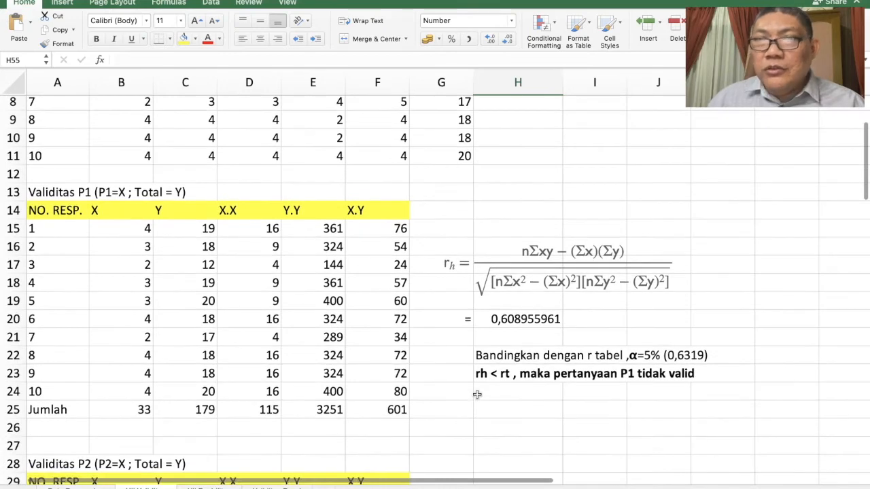
{"action": "scroll", "coordinate": [477, 394], "scroll_direction": "up", "scroll_amount": 1}
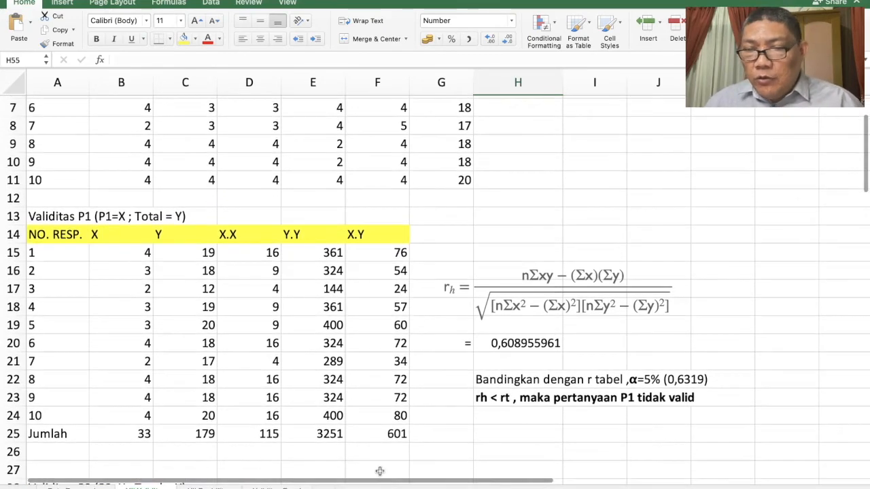
{"action": "left_click", "coordinate": [277, 488]}
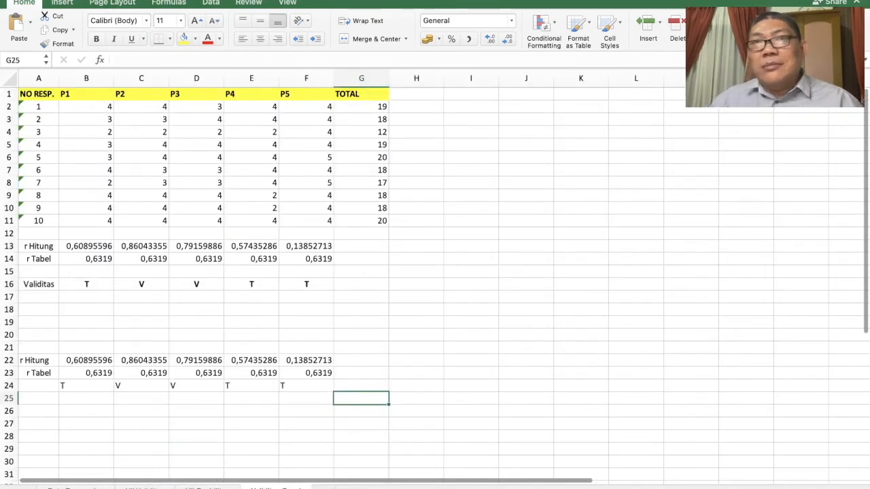
Check the CORREL formula in B13 against the manual Pearson result for P1 on the validity test sheet
{"action": "left_click", "coordinate": [89, 247]}
{"action": "scroll", "coordinate": [208, 132], "scroll_direction": "down", "scroll_amount": 3}
{"action": "scroll", "coordinate": [224, 224], "scroll_direction": "up", "scroll_amount": 3}
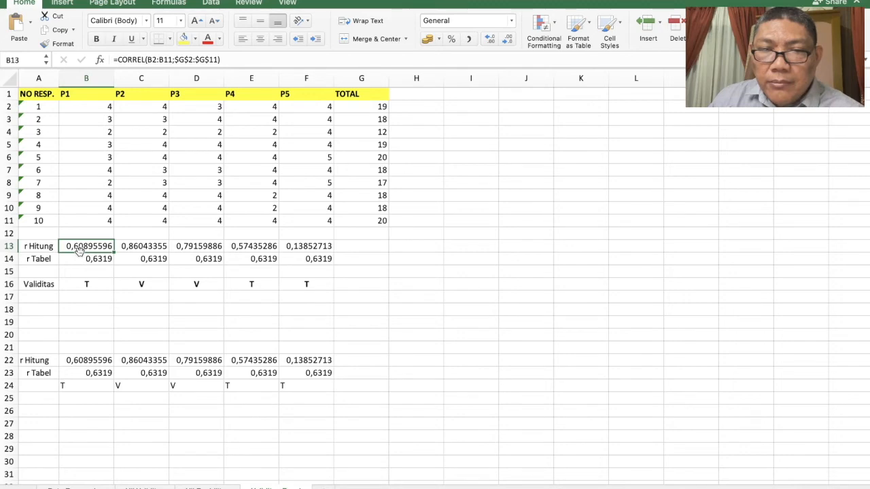
{"action": "scroll", "coordinate": [85, 245], "scroll_direction": "down", "scroll_amount": 5}
{"action": "scroll", "coordinate": [96, 193], "scroll_direction": "up", "scroll_amount": 5}
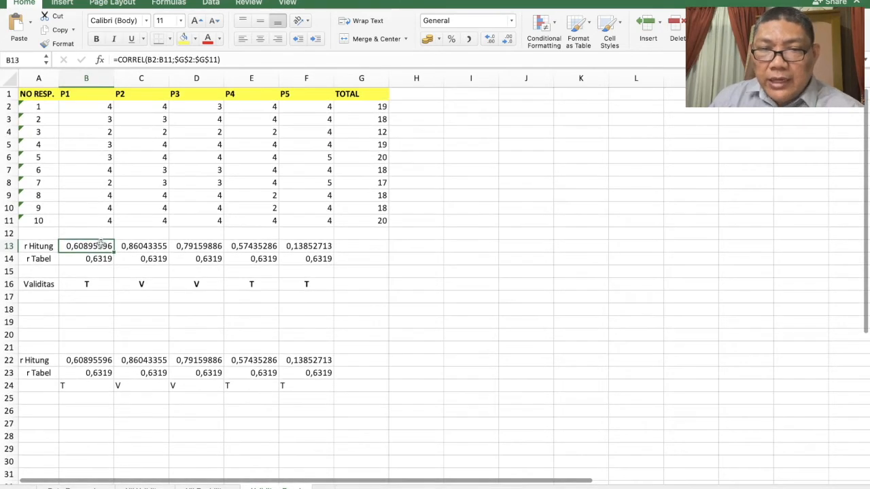
{"action": "left_click", "coordinate": [144, 488]}
{"action": "scroll", "coordinate": [392, 312], "scroll_direction": "up", "scroll_amount": 5}
{"action": "scroll", "coordinate": [392, 312], "scroll_direction": "down", "scroll_amount": 5}
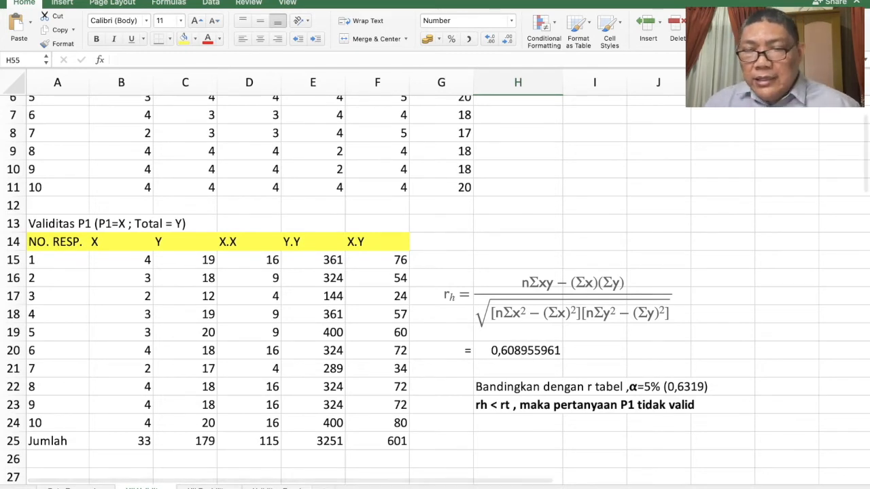
{"action": "left_click", "coordinate": [276, 488]}
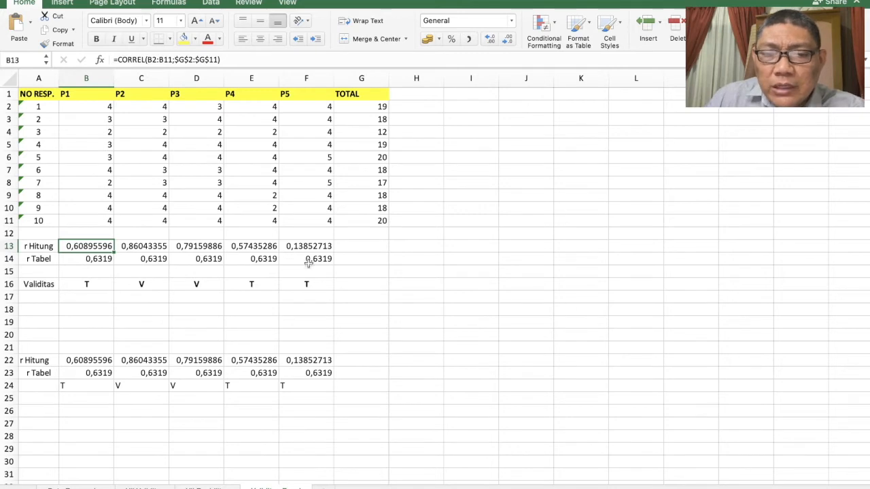
Examine the IF formula in B16 that rates P1's validity, including its condition and its two outcomes
{"action": "left_click", "coordinate": [84, 285]}
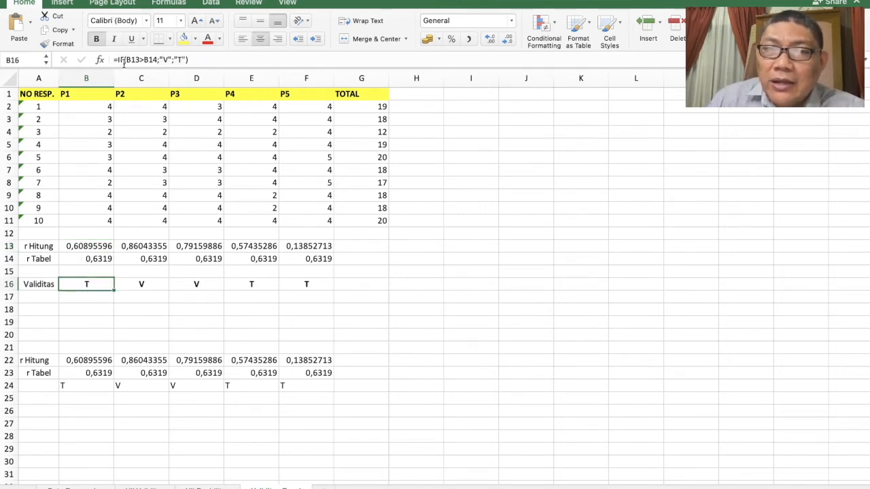
{"action": "left_click", "coordinate": [193, 59]}
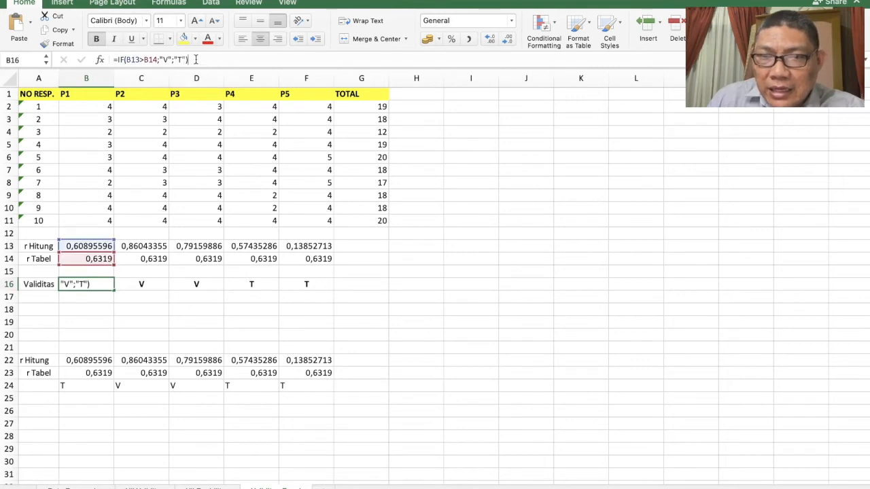
{"action": "left_click_drag", "start_coordinate": [193, 60], "coordinate": [92, 58]}
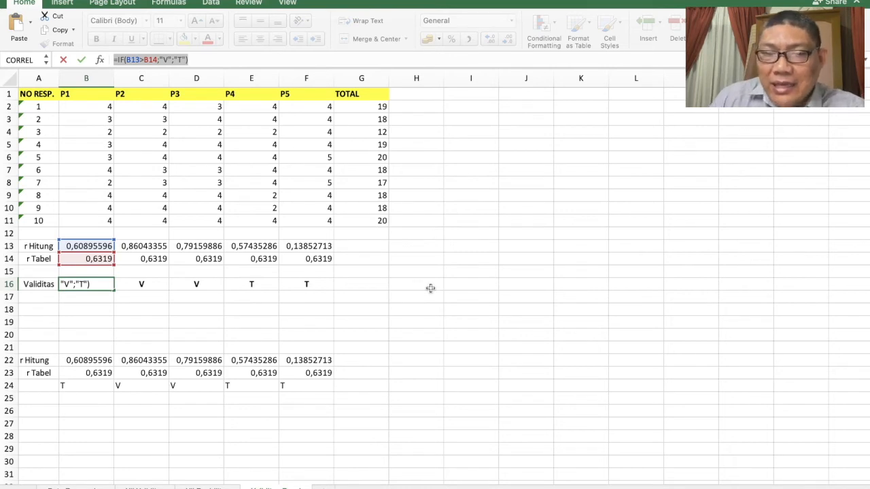
{"action": "left_click_drag", "start_coordinate": [143, 62], "coordinate": [135, 64]}
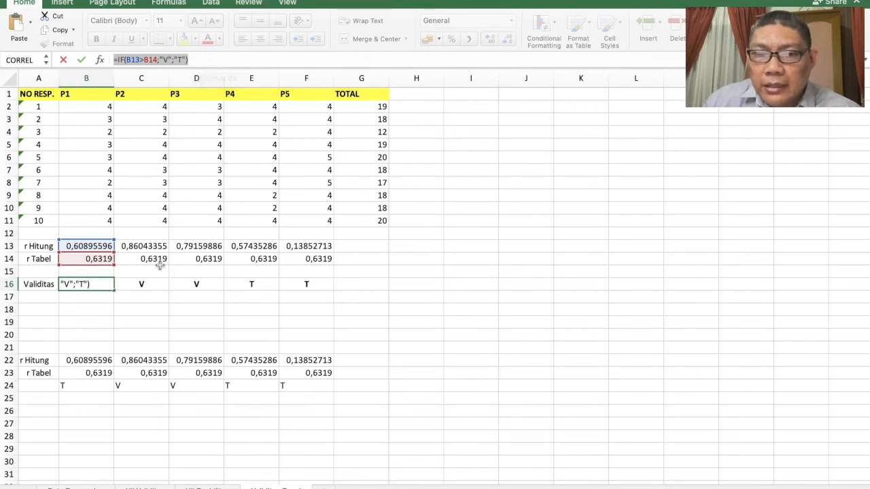
{"action": "key", "text": "Return"}
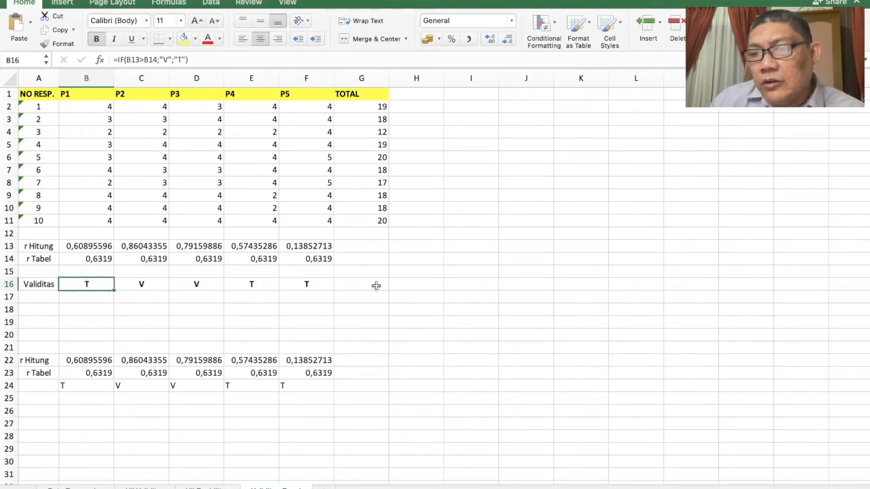
Clear the manually entered verdicts from row 24, and enter the label "Hasil" in A24
{"action": "left_click", "coordinate": [59, 386]}
{"action": "left_click", "coordinate": [8, 386]}
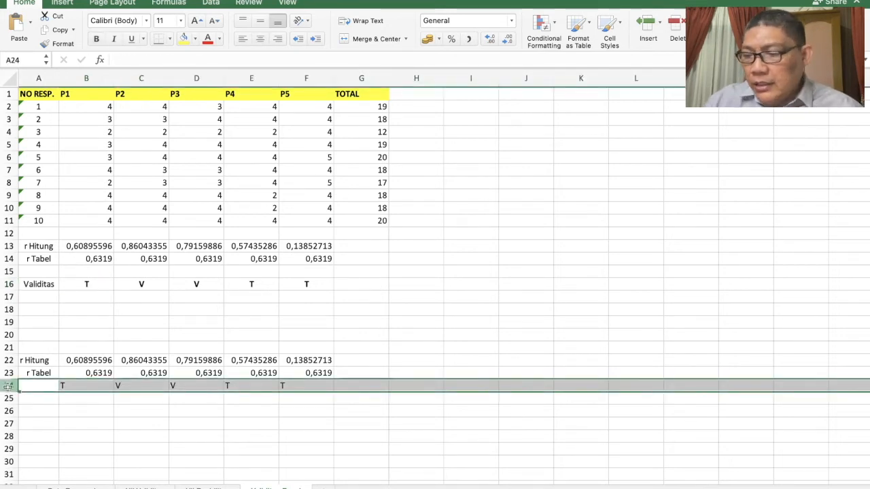
{"action": "key", "text": "Delete"}
{"action": "left_click", "coordinate": [47, 389]}
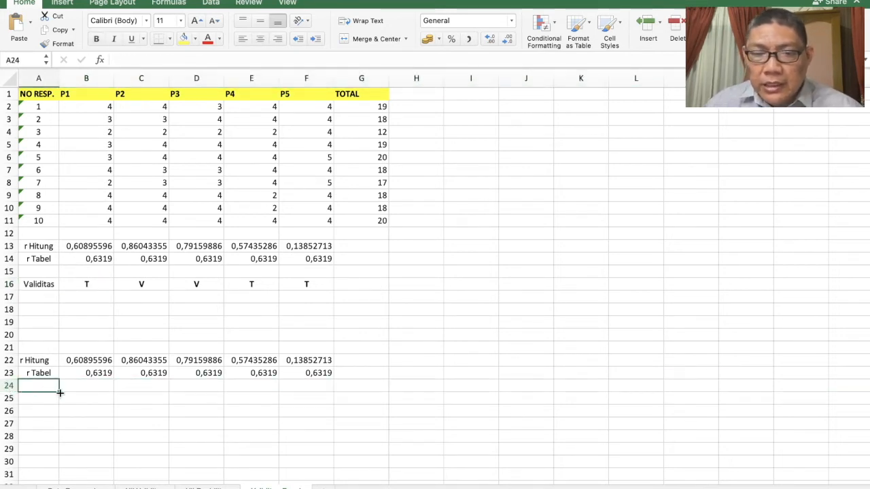
{"action": "type", "text": "Hasil"}
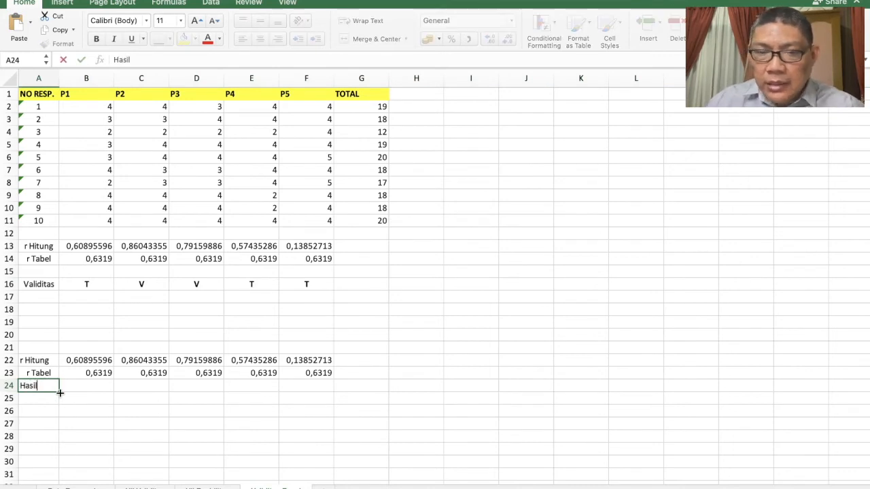
Start an IF formula in B24 whose condition tests whether r Hitung in B22 is greater than r Tabel in B23
{"action": "left_click", "coordinate": [93, 386]}
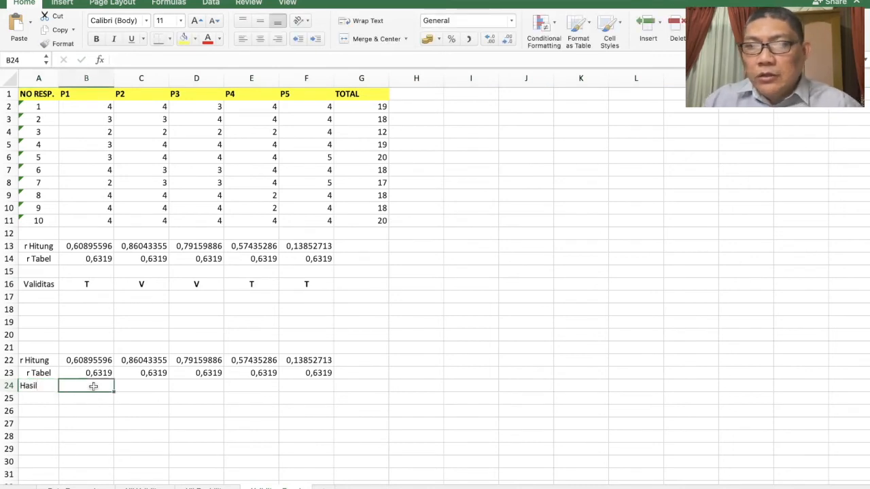
{"action": "left_click", "coordinate": [84, 401]}
{"action": "left_click", "coordinate": [85, 386]}
{"action": "type", "text": "=if"}
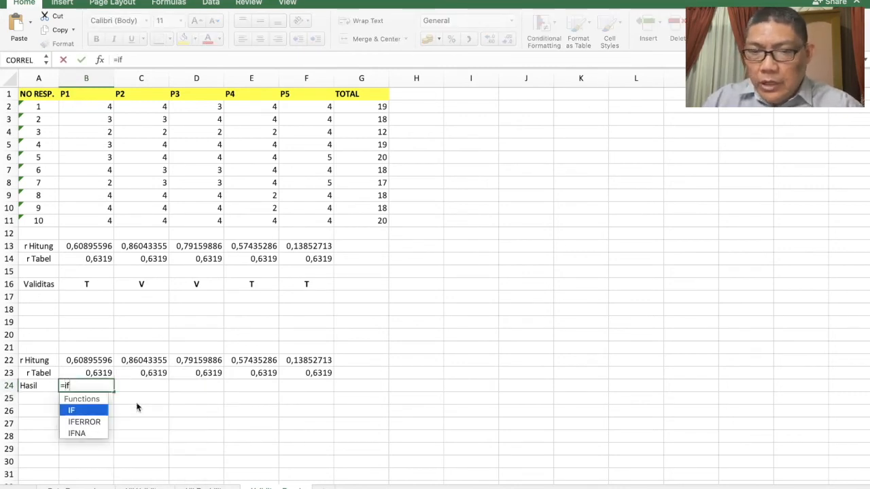
{"action": "type", "text": "("}
{"action": "left_click", "coordinate": [91, 362]}
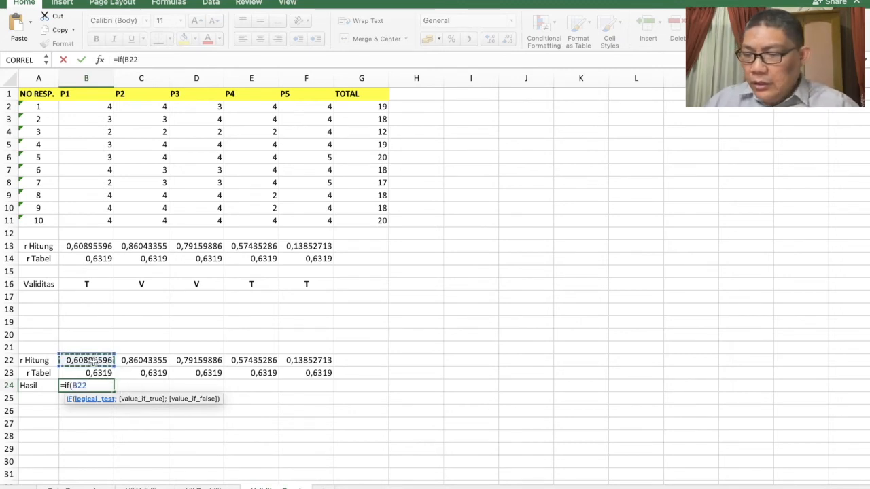
{"action": "type", "text": ">"}
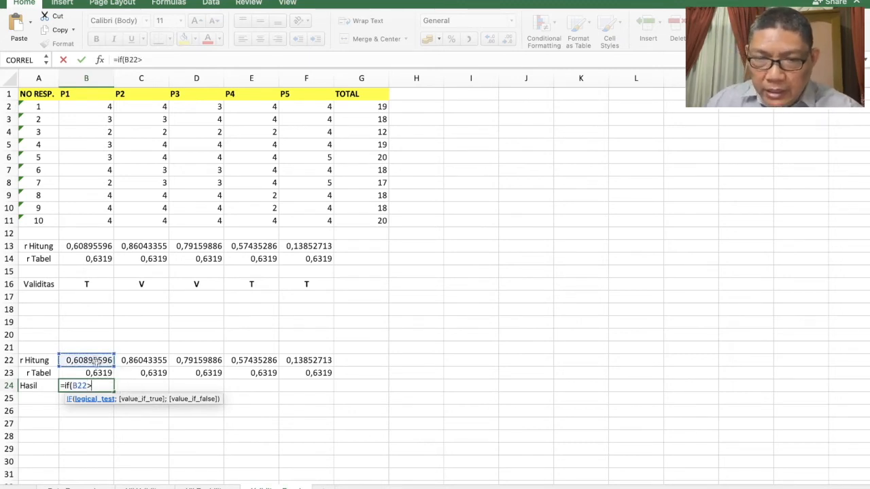
{"action": "left_click", "coordinate": [99, 372]}
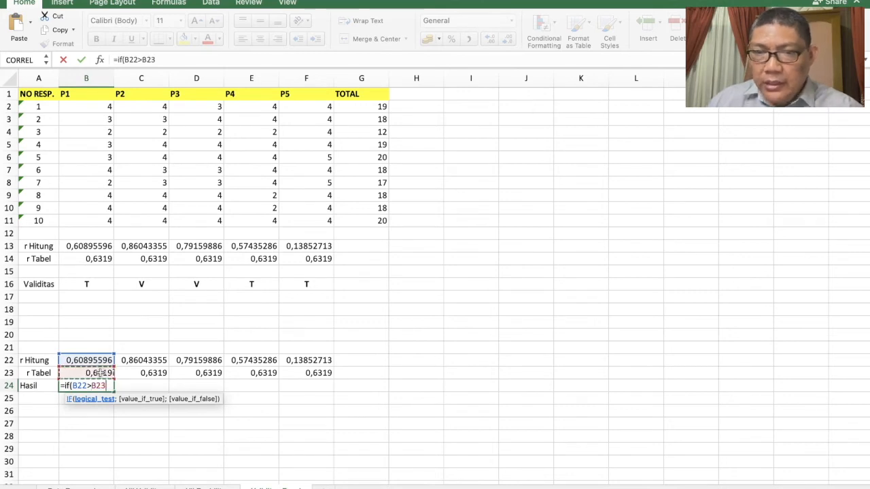
{"action": "type", "text": "'"}
{"action": "key", "text": "BackSpace"}
{"action": "type", "text": ";"}
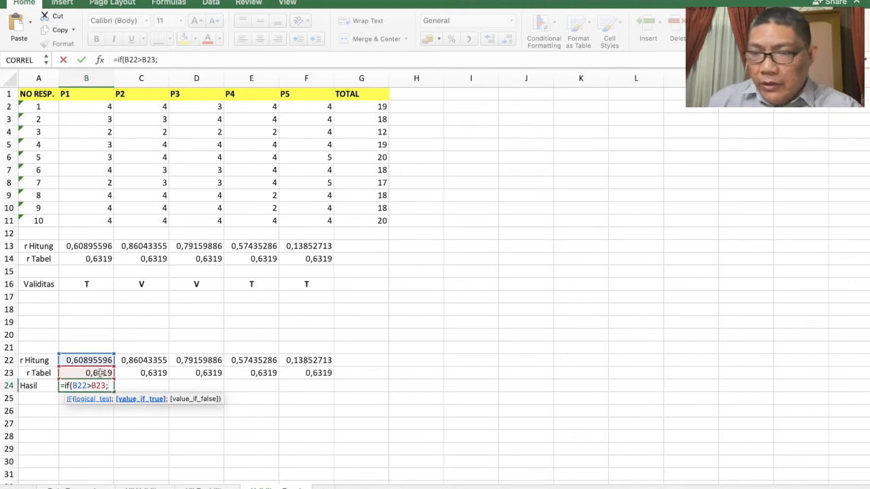
Complete the IF formula in B24 so that it returns "V" when true and "T" when false
{"action": "type", "text": "\"V\""}
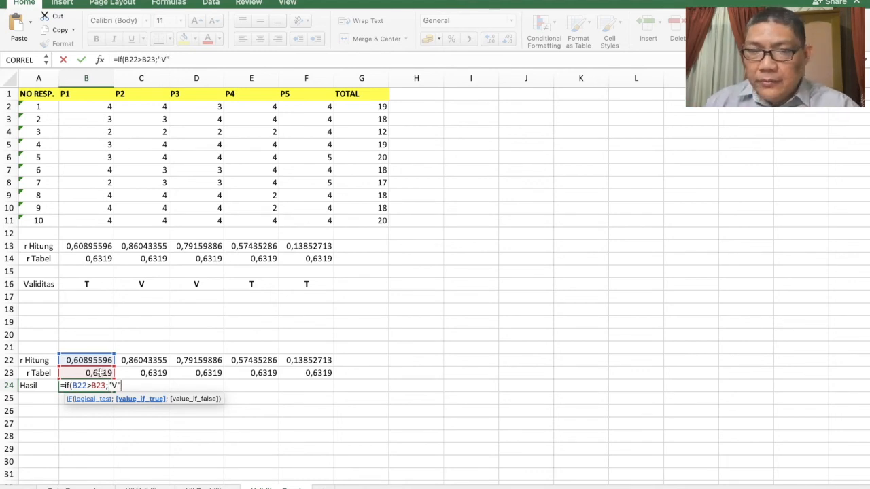
{"action": "type", "text": ";"}
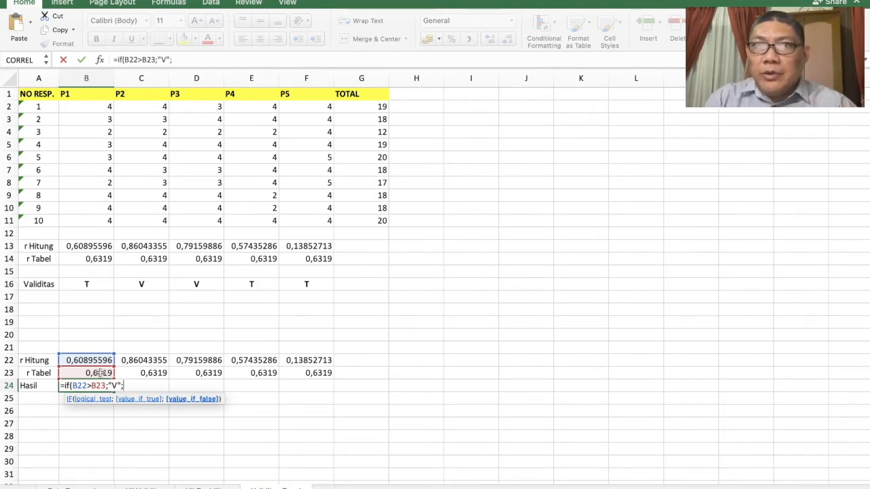
{"action": "type", "text": "\"T"}
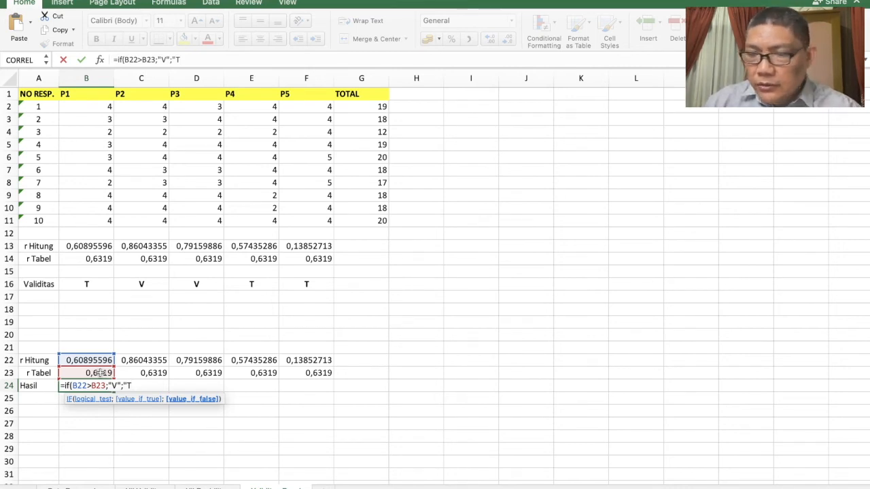
{"action": "type", "text": "\""}
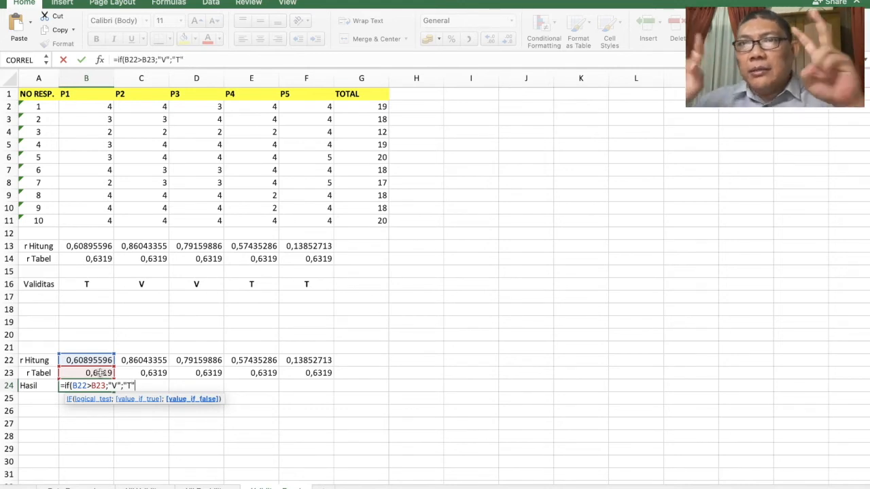
{"action": "type", "text": ")"}
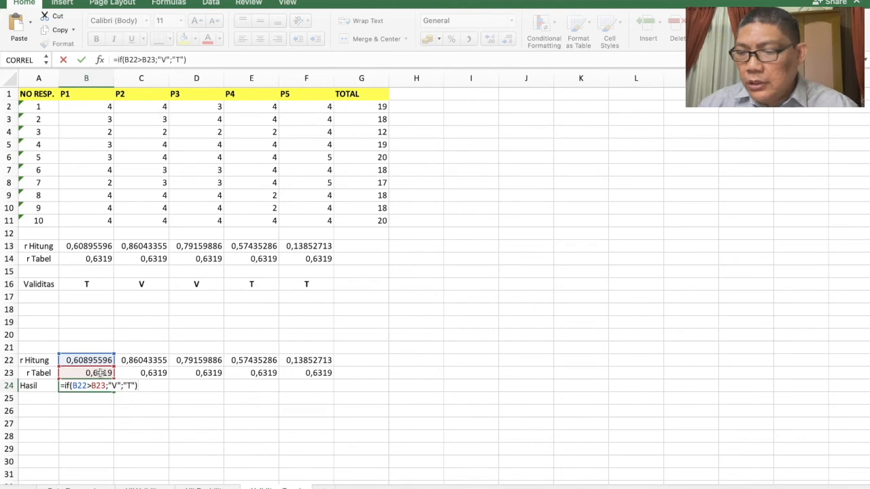
{"action": "key", "text": "Return"}
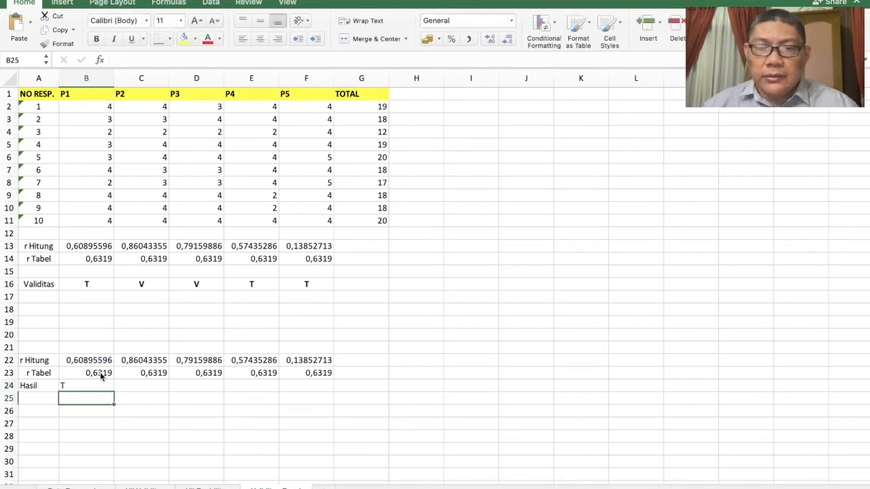
Fill the IF formula from B24 across to F24 to rate items P2 to P5
{"action": "scroll", "coordinate": [75, 388], "scroll_direction": "right", "scroll_amount": 1}
{"action": "left_click", "coordinate": [71, 386]}
{"action": "scroll", "coordinate": [71, 386], "scroll_direction": "left", "scroll_amount": 1}
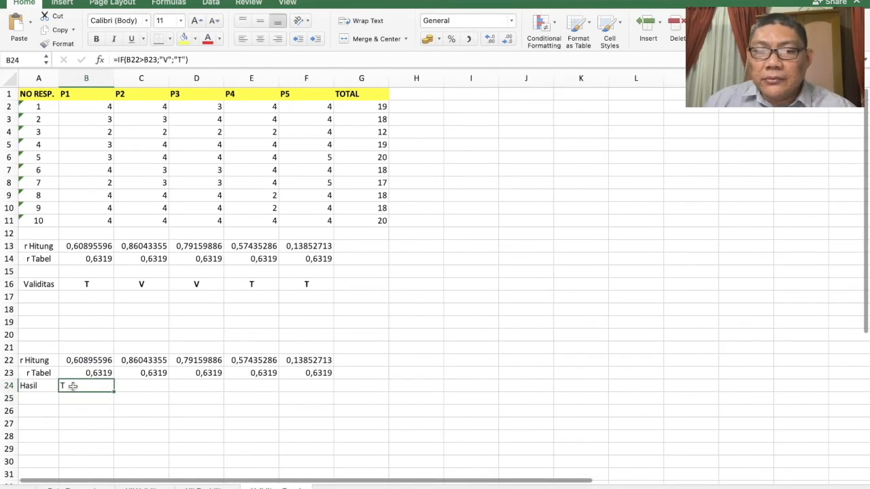
{"action": "left_click_drag", "start_coordinate": [115, 392], "coordinate": [311, 389]}
{"action": "left_click", "coordinate": [299, 449]}
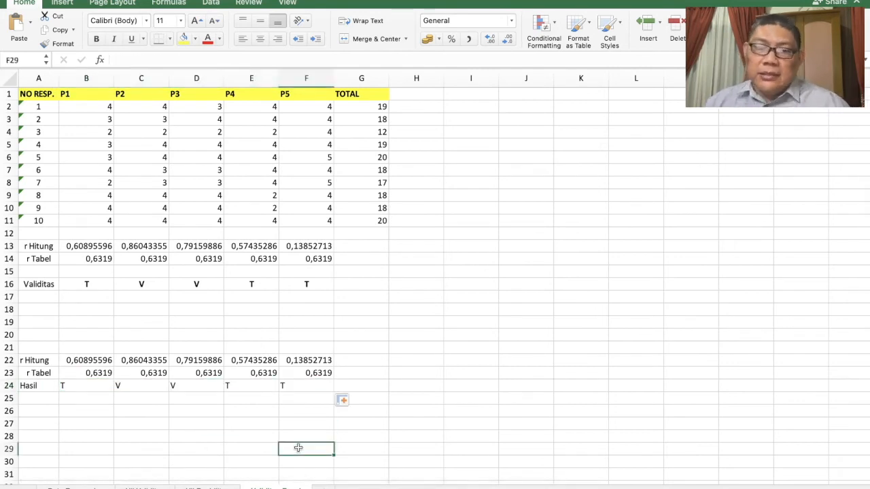
Centre the Hasil verdicts in B24:F24 and make them bold
{"action": "left_click", "coordinate": [70, 386]}
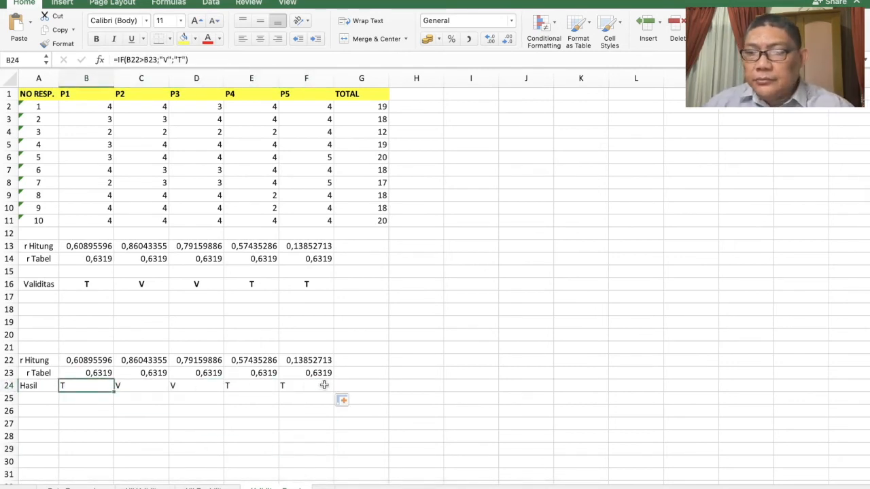
{"action": "left_click", "coordinate": [322, 386], "text": "shift"}
{"action": "left_click", "coordinate": [260, 38]}
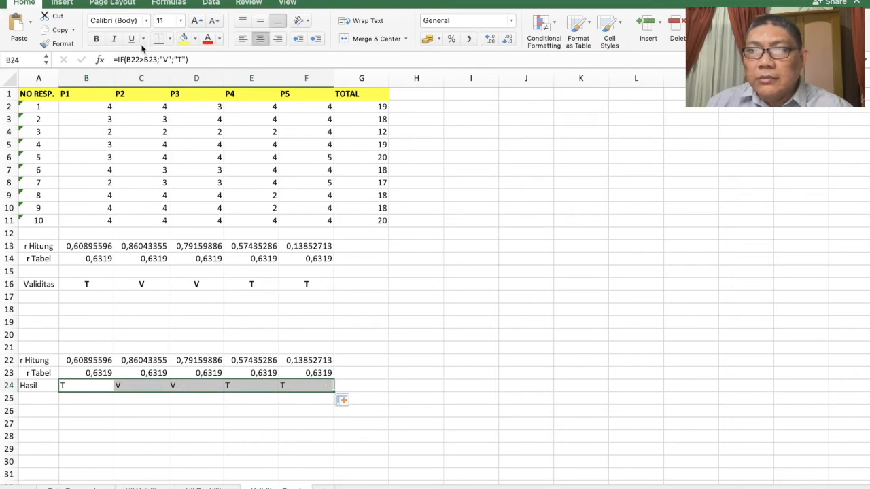
{"action": "left_click", "coordinate": [96, 39]}
{"action": "left_click", "coordinate": [435, 386]}
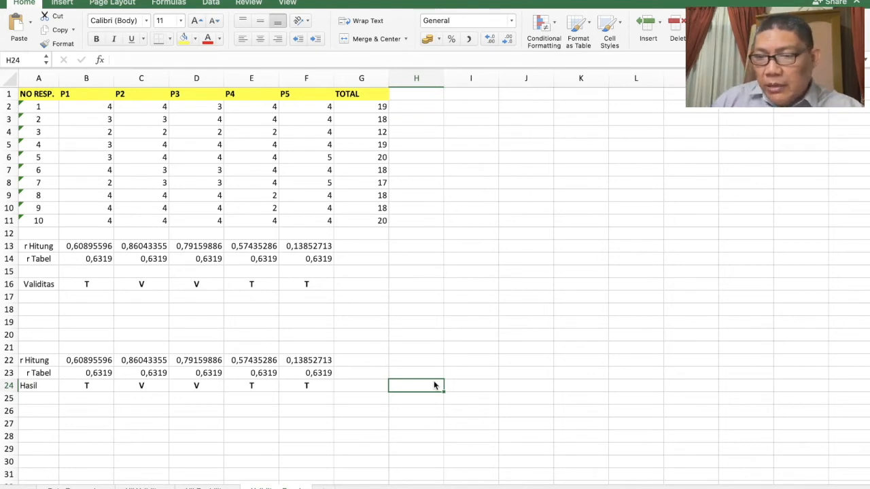
Switch to the presentation and review the questionnaire slide and the Cronbach Alpha reliability formula slide
{"action": "key", "text": "ctrl+Right"}
{"action": "key", "text": "ctrl+Left"}
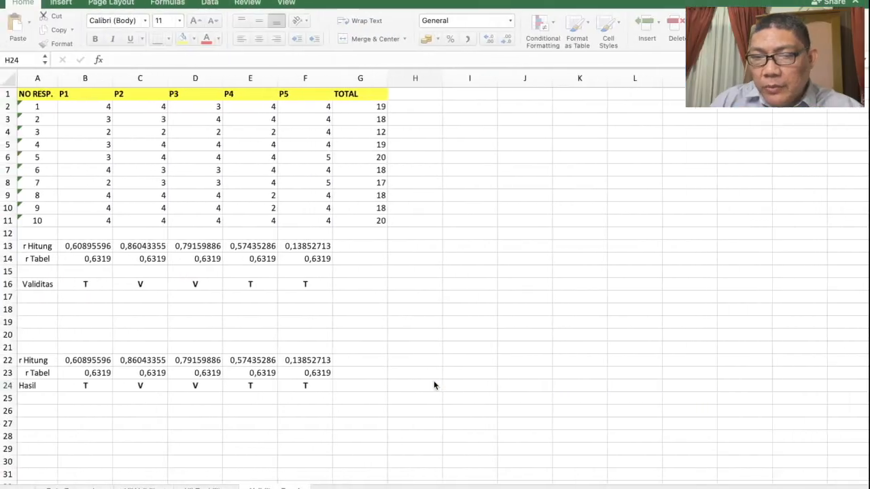
{"action": "key", "text": "ctrl+Left"}
{"action": "left_click", "coordinate": [48, 375]}
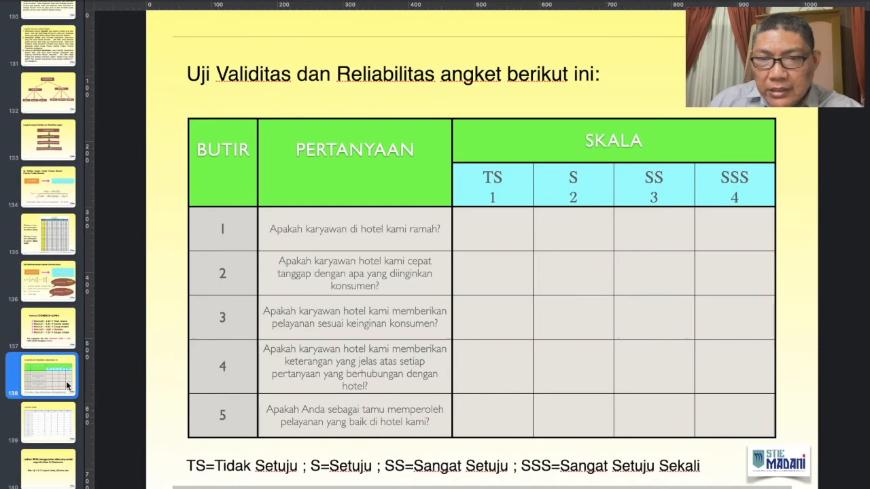
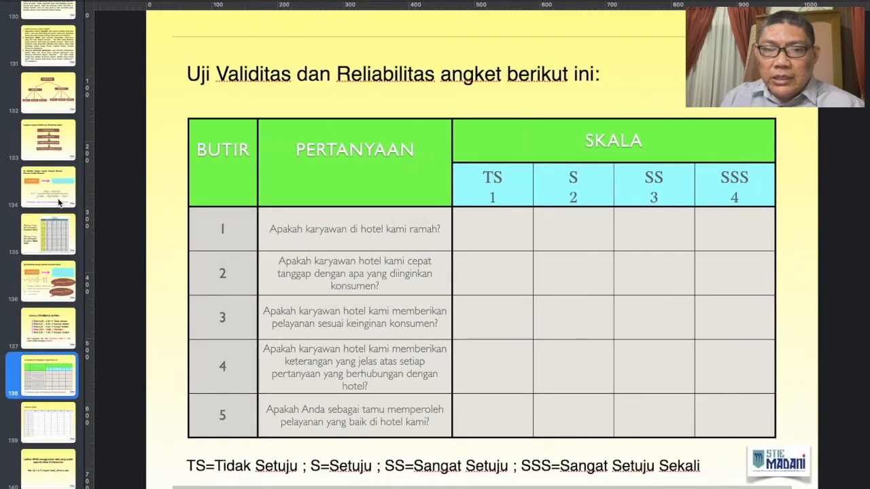
{"action": "left_click", "coordinate": [44, 284]}
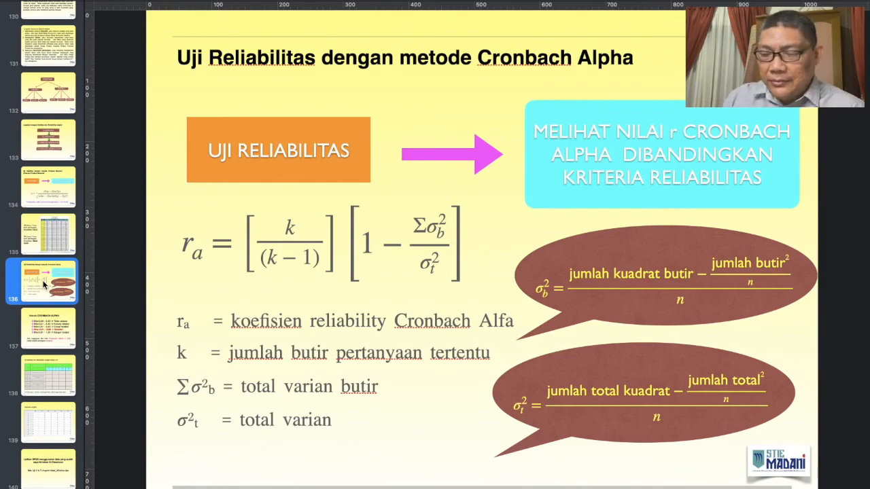
Return to the reliability test sheet in Excel and check P1's variance formula in B20 against the item variance formula
{"action": "key", "text": "ctrl+Right"}
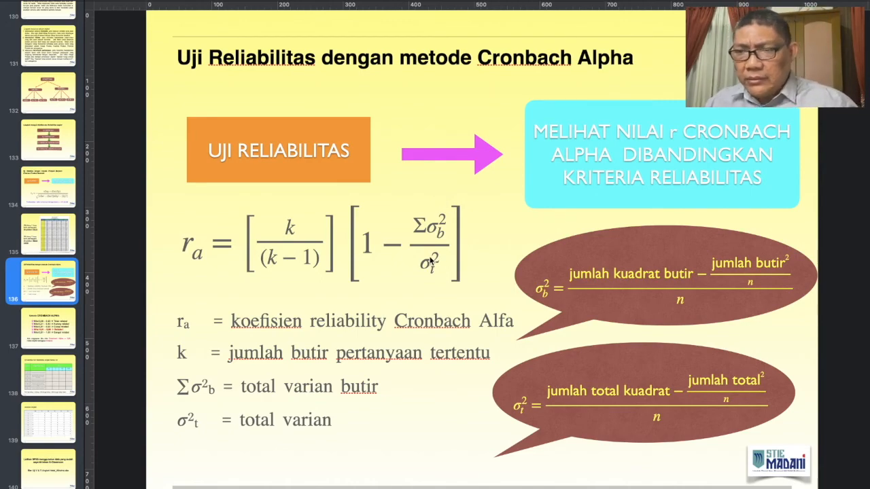
{"action": "key", "text": "ctrl+Right"}
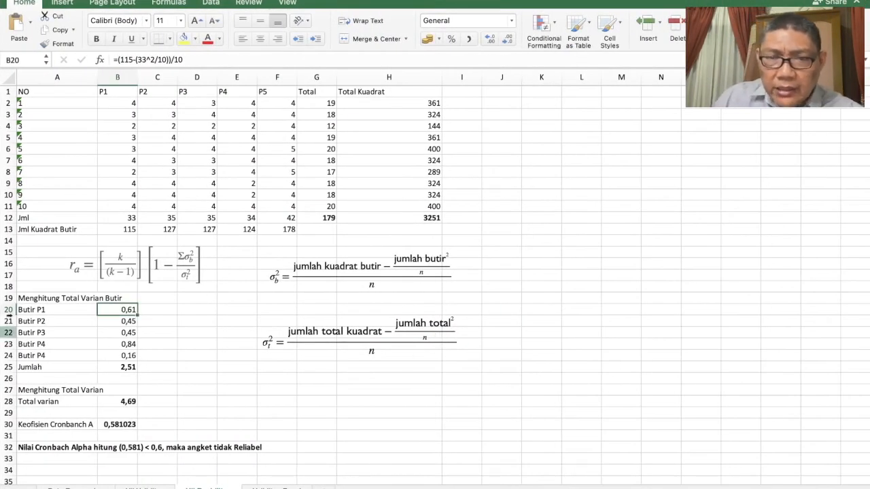
{"action": "left_click", "coordinate": [37, 317]}
{"action": "left_click", "coordinate": [39, 309]}
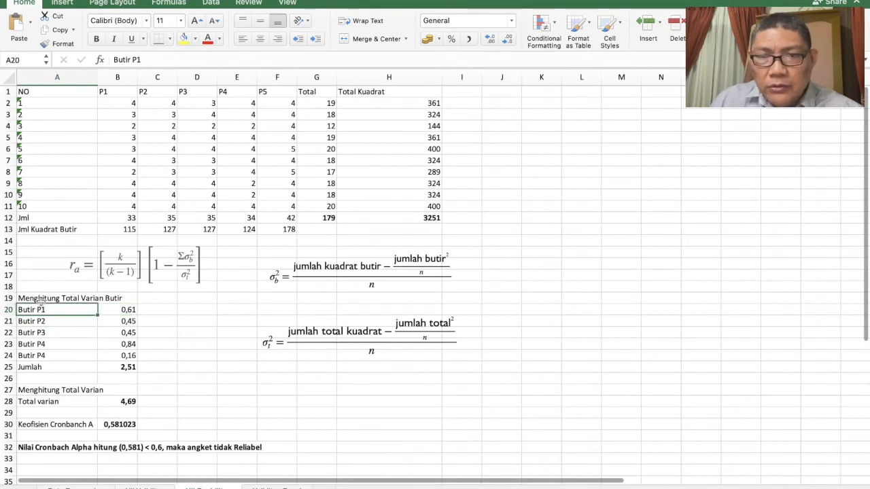
{"action": "left_click", "coordinate": [133, 310]}
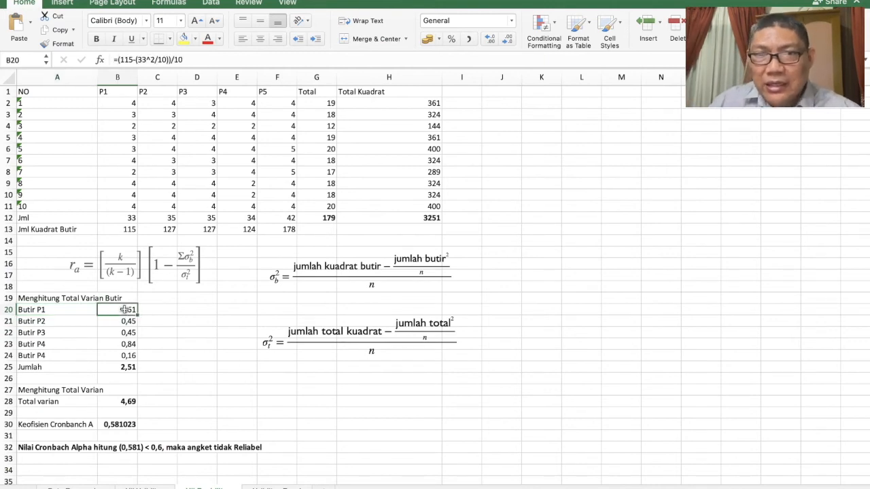
{"action": "scroll", "coordinate": [363, 316], "scroll_direction": "down", "scroll_amount": 1}
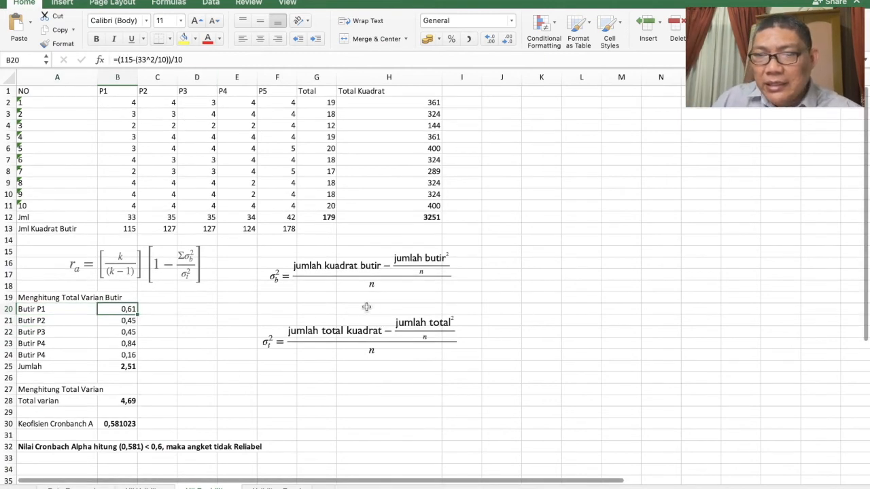
{"action": "scroll", "coordinate": [266, 215], "scroll_direction": "up", "scroll_amount": 1}
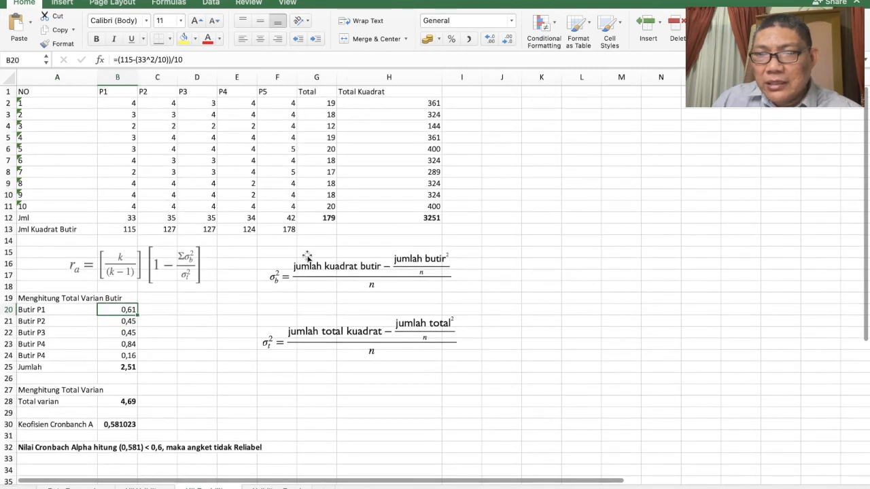
{"action": "scroll", "coordinate": [315, 263], "scroll_direction": "down", "scroll_amount": 1}
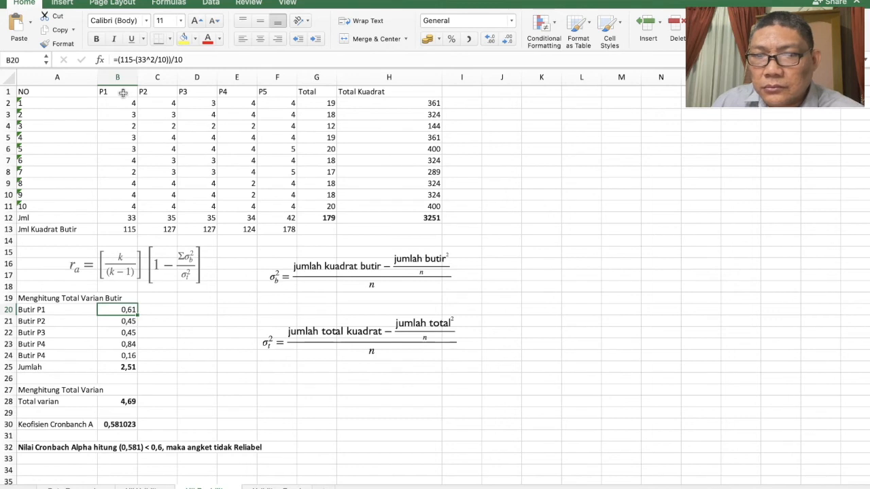
Examine the sum-of-squares formula for P1 in B13 and trace it to the individual scores in column B
{"action": "left_click", "coordinate": [125, 230]}
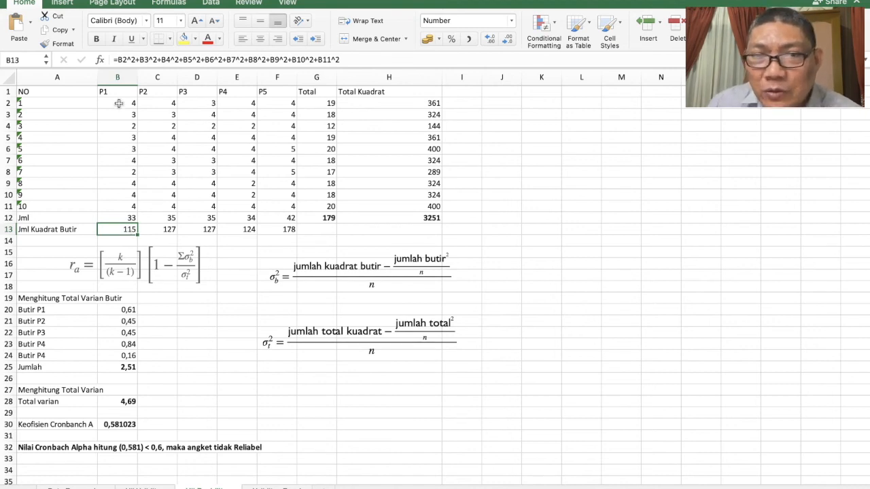
{"action": "left_click", "coordinate": [118, 103]}
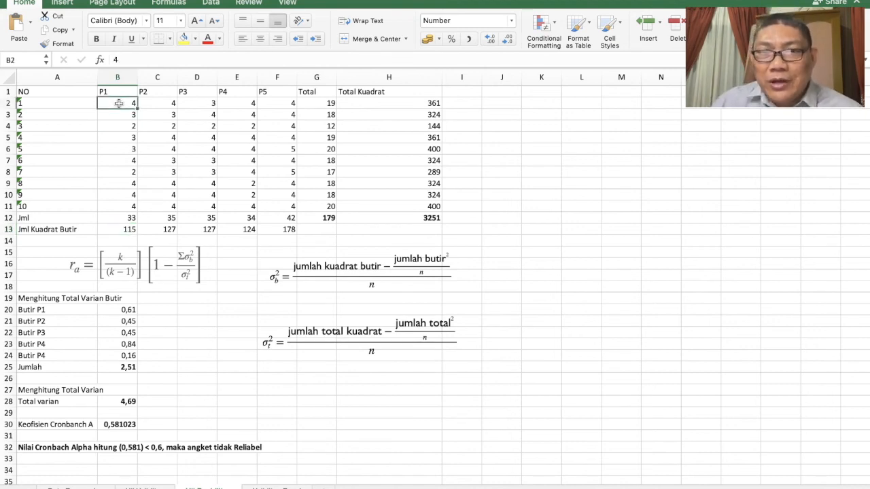
{"action": "left_click", "coordinate": [119, 118]}
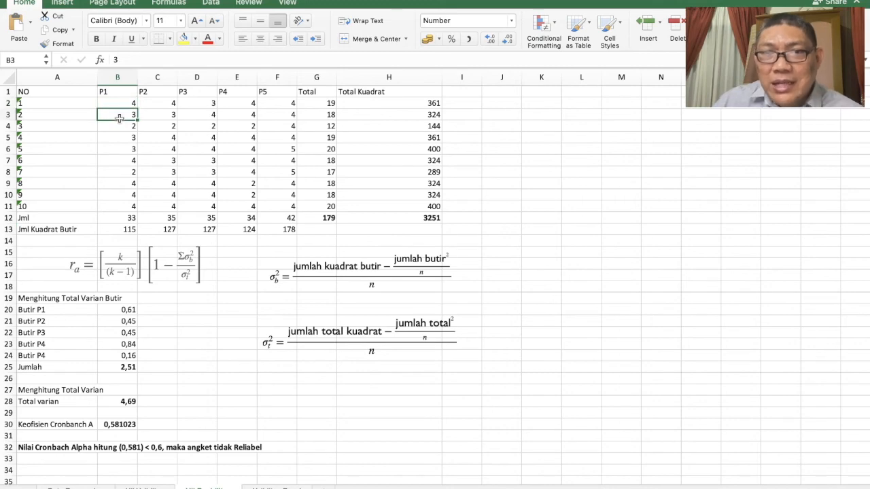
{"action": "left_click", "coordinate": [117, 126]}
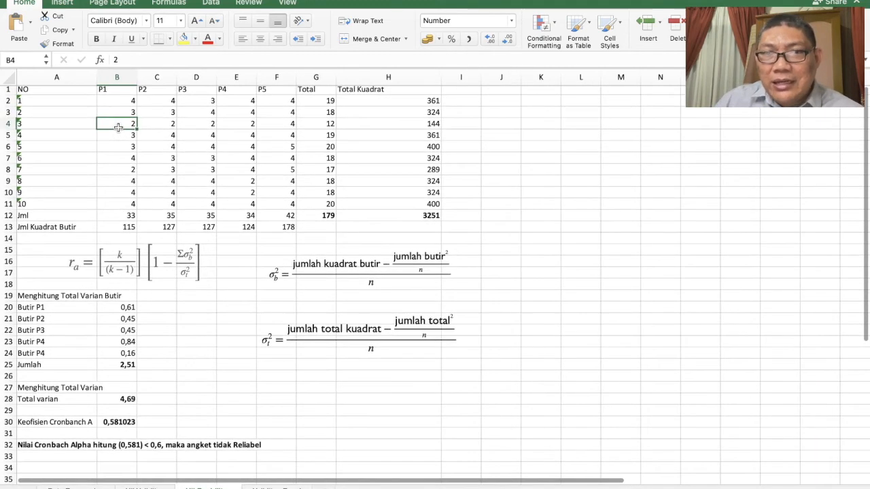
{"action": "left_click", "coordinate": [118, 136]}
{"action": "left_click", "coordinate": [119, 149]}
{"action": "left_click", "coordinate": [118, 158]}
{"action": "left_click", "coordinate": [119, 170]}
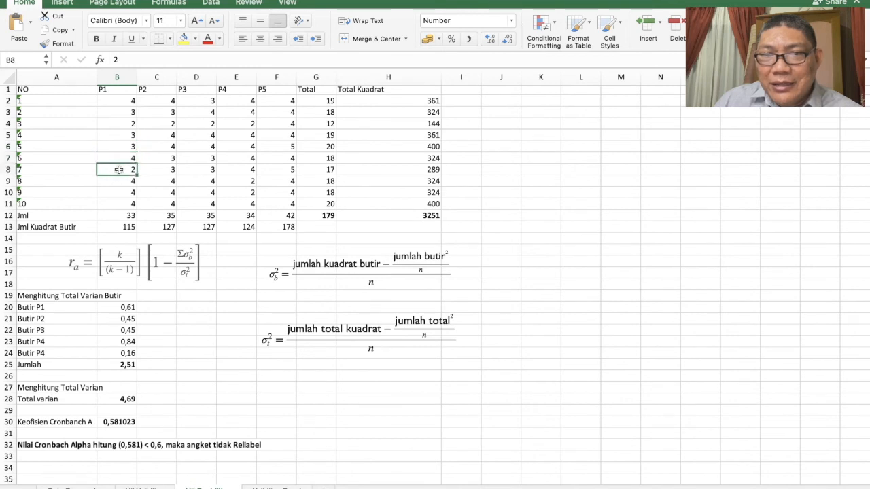
{"action": "left_click", "coordinate": [129, 226]}
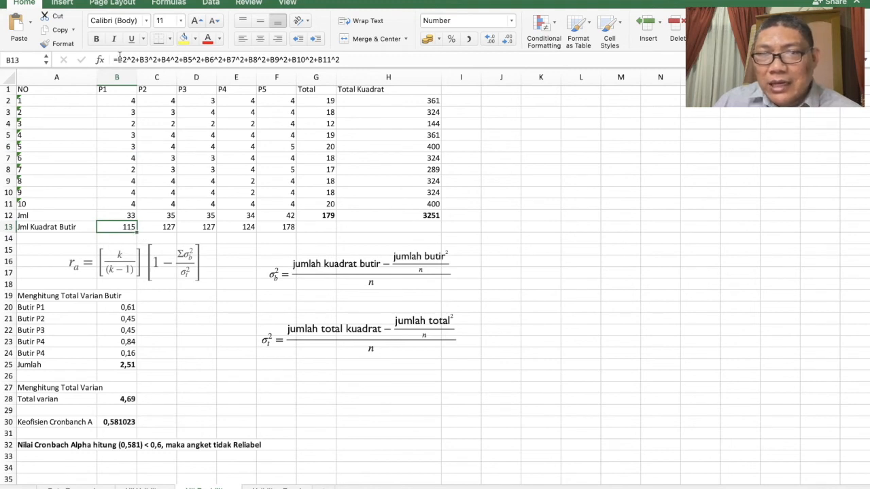
Check the sum-of-squares formulas for items P2 to P5 in C13 through F13
{"action": "left_click", "coordinate": [168, 226]}
{"action": "left_click", "coordinate": [203, 228]}
{"action": "left_click", "coordinate": [246, 231]}
{"action": "left_click", "coordinate": [281, 230]}
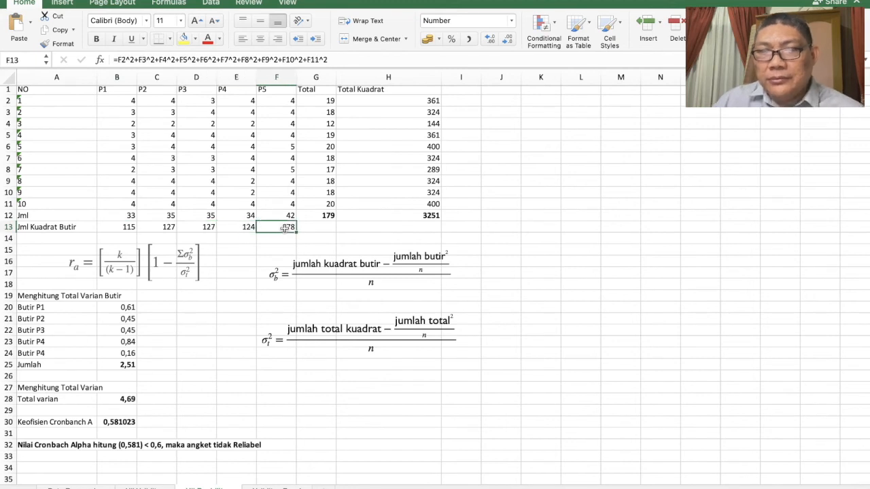
Check P1's score sum in B12 and compare its variance formula in B20 with the item variance formula picture
{"action": "left_click", "coordinate": [133, 214]}
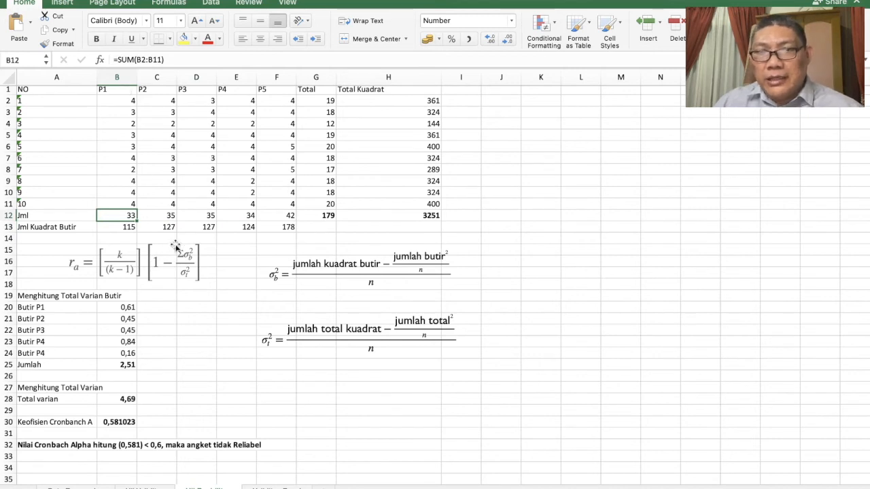
{"action": "left_click", "coordinate": [124, 307]}
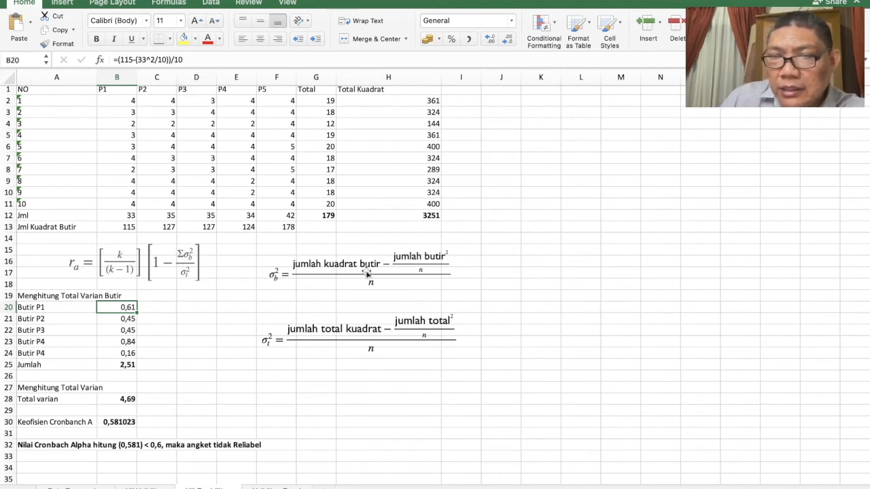
{"action": "left_click", "coordinate": [289, 270]}
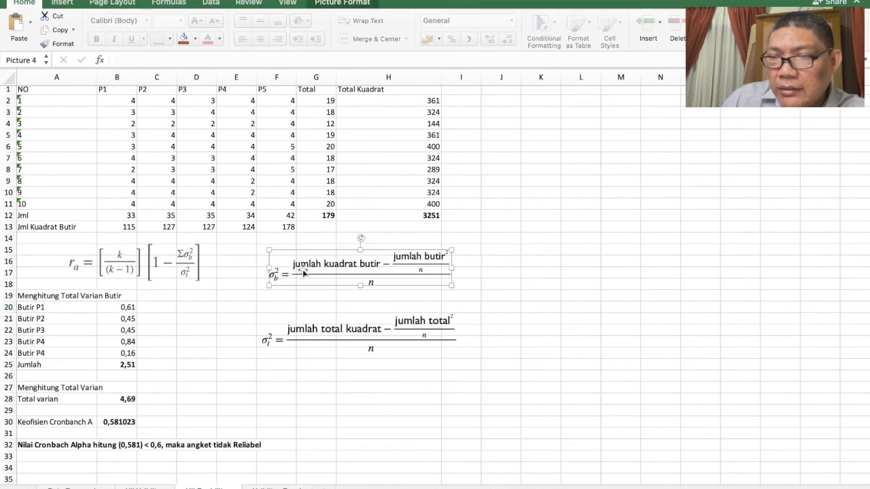
{"action": "left_click", "coordinate": [119, 309]}
{"action": "left_click", "coordinate": [280, 277]}
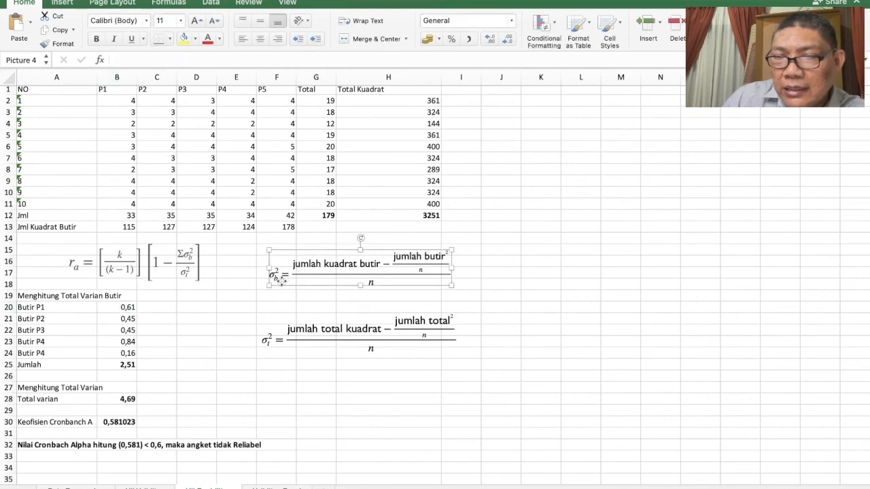
{"action": "left_click", "coordinate": [117, 310]}
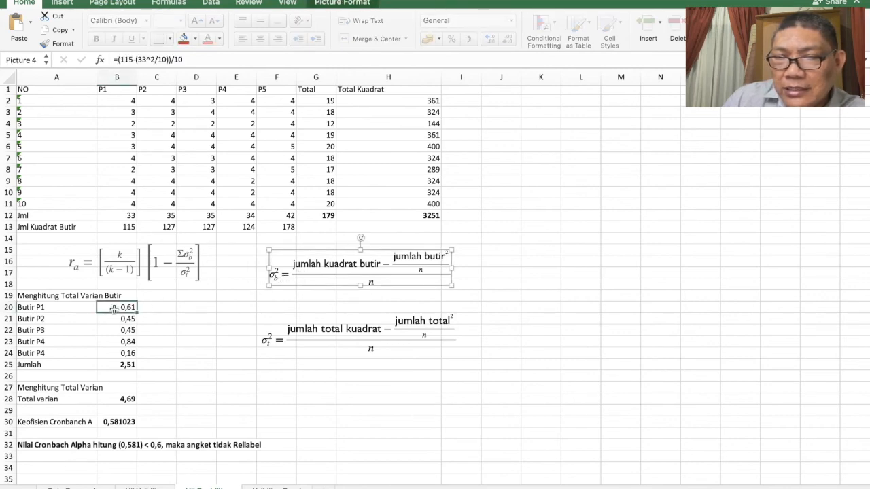
Draw a straight arrow from the item variance formula picture to the "Menghitung Total Varian Butir" heading in row 19
{"action": "left_click", "coordinate": [287, 280]}
{"action": "scroll", "coordinate": [286, 280], "scroll_direction": "down", "scroll_amount": 3}
{"action": "scroll", "coordinate": [241, 190], "scroll_direction": "up", "scroll_amount": 3}
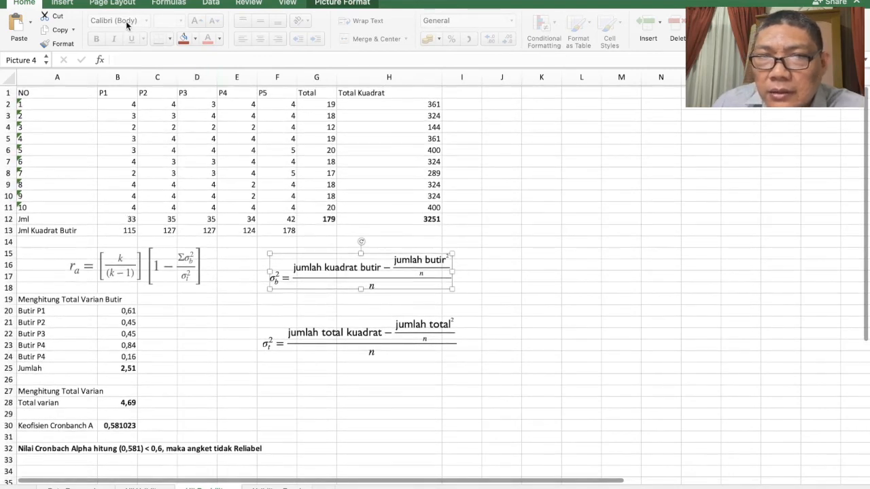
{"action": "left_click", "coordinate": [62, 3]}
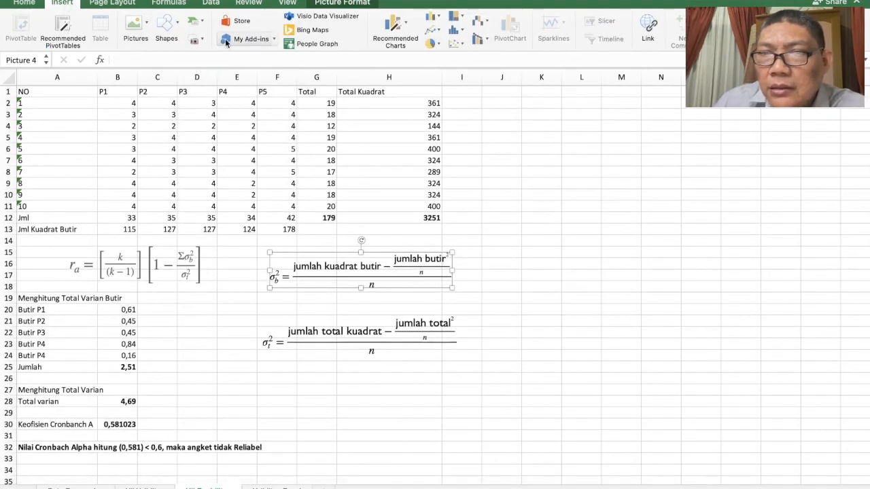
{"action": "left_click", "coordinate": [172, 26]}
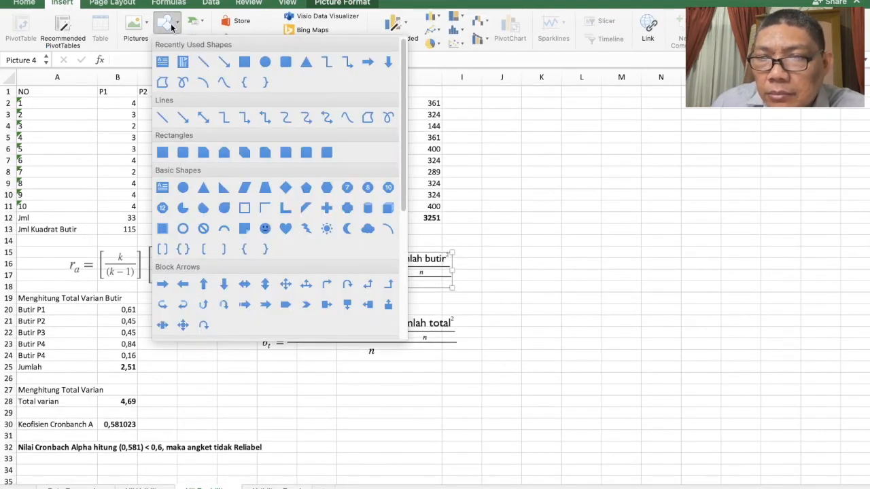
{"action": "left_click", "coordinate": [223, 62]}
{"action": "left_click_drag", "start_coordinate": [250, 279], "coordinate": [131, 298]}
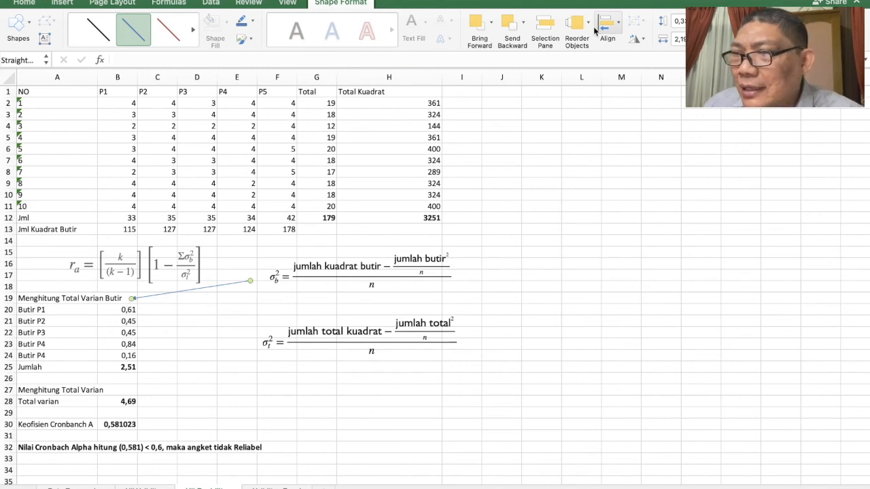
Set the line weight of the arrow pointing to the item variance heading to 2¼ pt
{"action": "left_click", "coordinate": [252, 21]}
{"action": "mouse_move", "coordinate": [306, 214]}
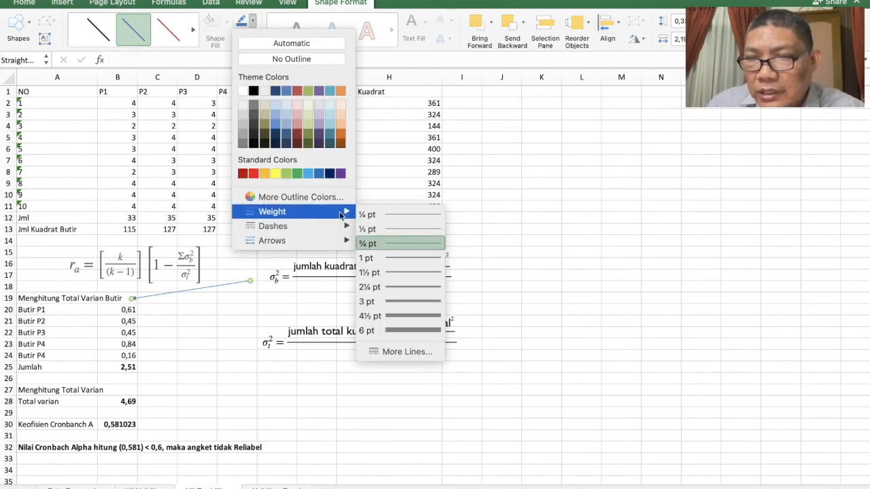
{"action": "left_click", "coordinate": [405, 289]}
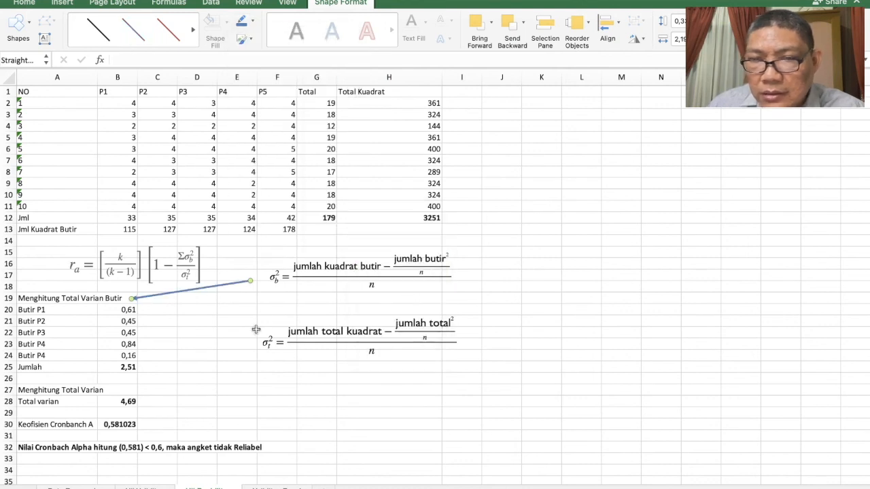
{"action": "left_click", "coordinate": [602, 297]}
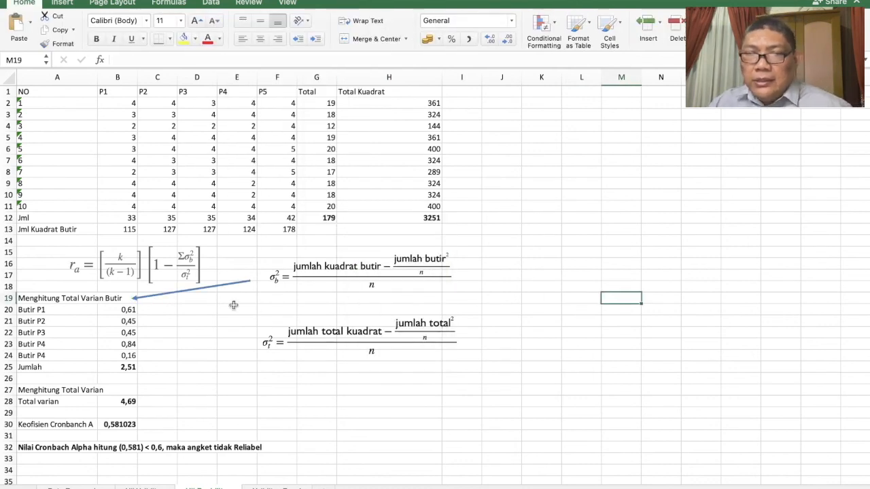
Check the variance formulas of all five items in B20 through B24 and their sum formula in B25
{"action": "left_click", "coordinate": [325, 277]}
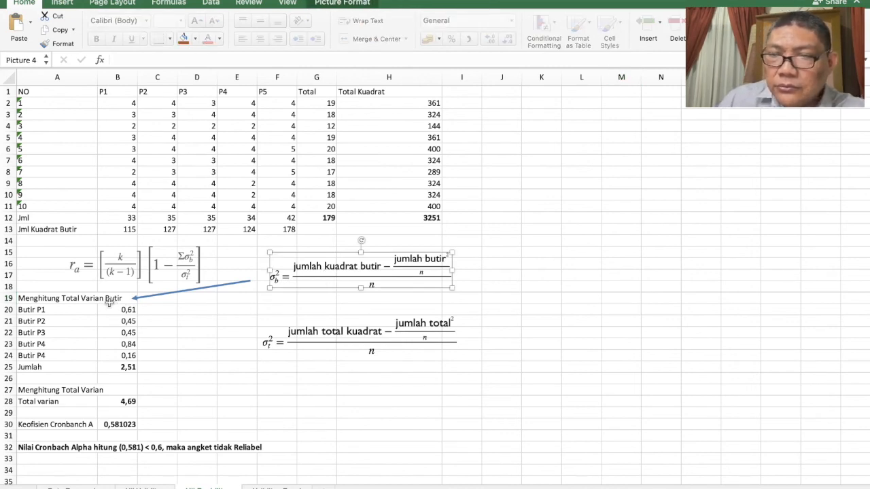
{"action": "left_click", "coordinate": [111, 312]}
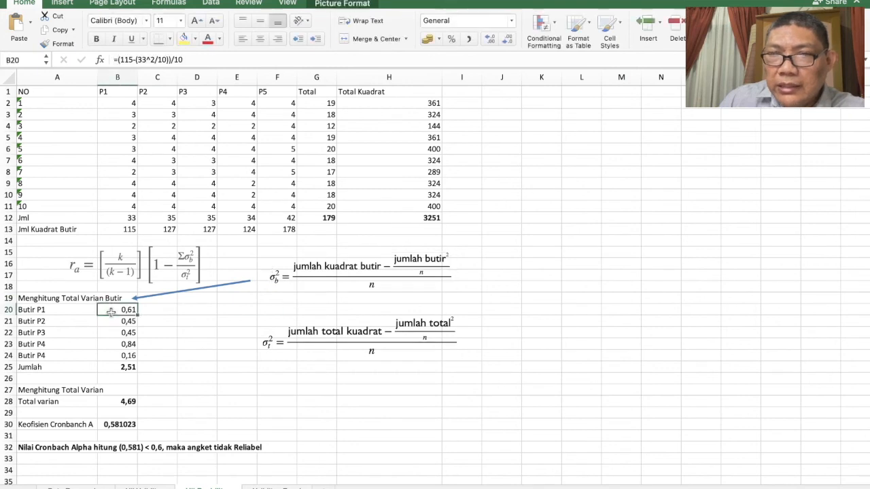
{"action": "left_click", "coordinate": [112, 323]}
{"action": "left_click", "coordinate": [113, 334]}
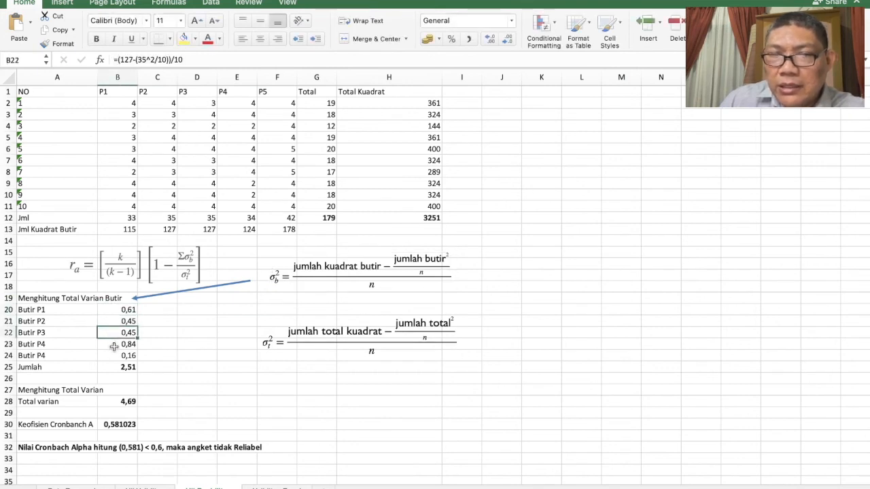
{"action": "left_click", "coordinate": [114, 344]}
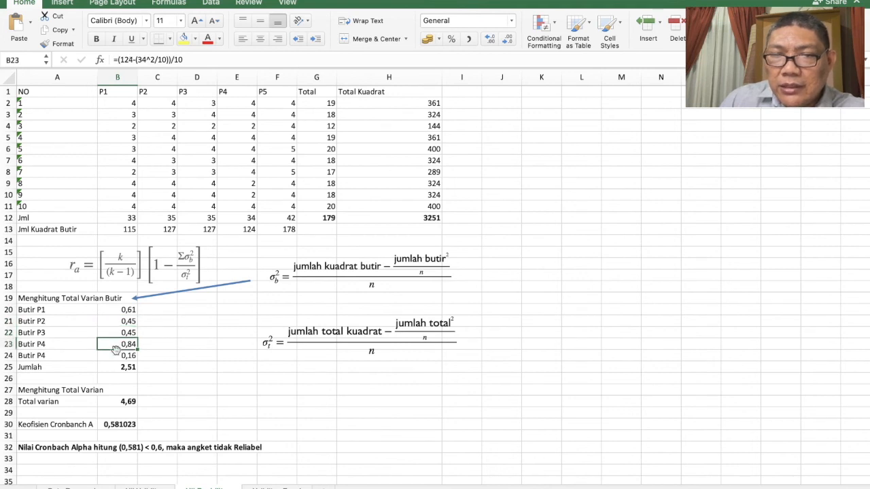
{"action": "left_click", "coordinate": [116, 354]}
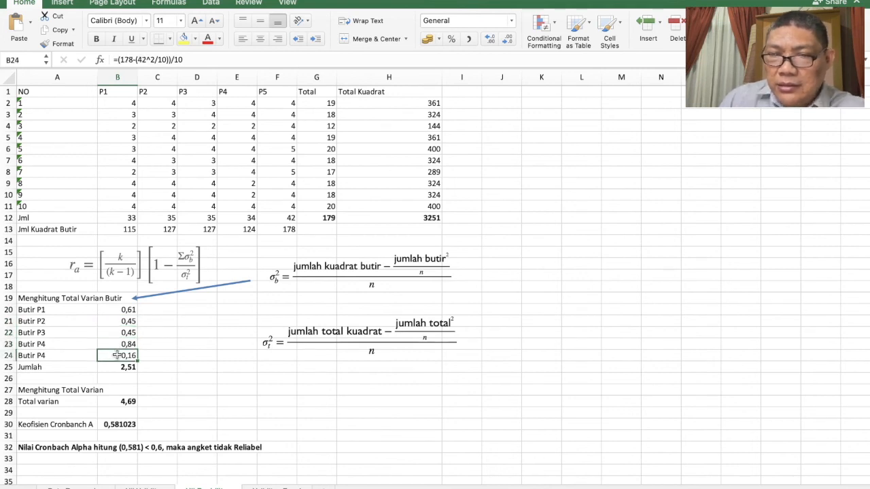
{"action": "left_click", "coordinate": [117, 367]}
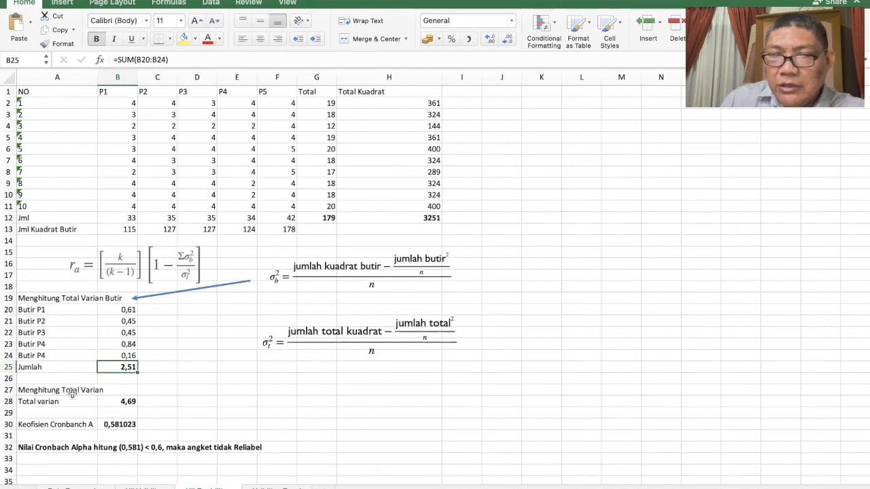
Examine the total variance formula in B28 and trace it to the score total in G12 and the total variance formula picture
{"action": "left_click", "coordinate": [129, 402]}
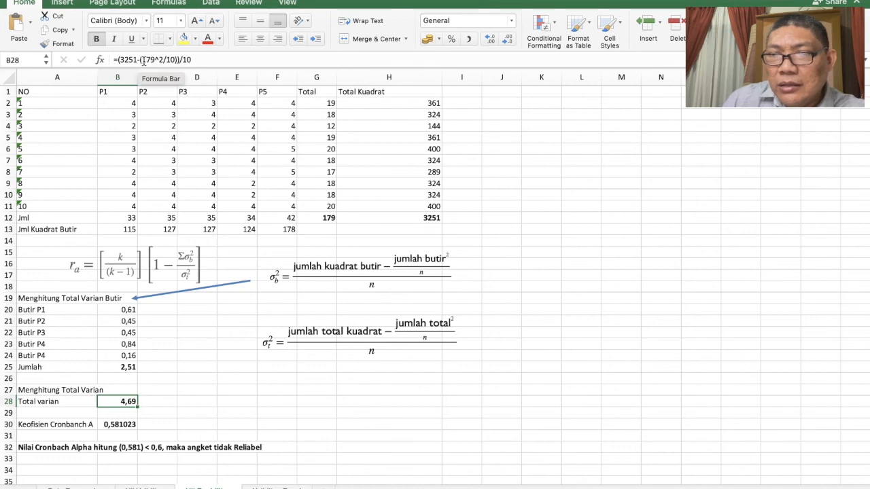
{"action": "left_click", "coordinate": [325, 218]}
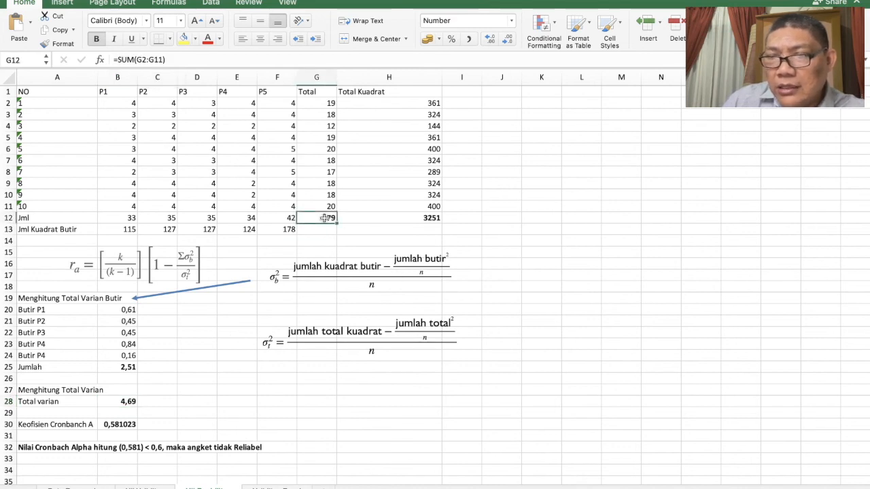
{"action": "left_click", "coordinate": [129, 400]}
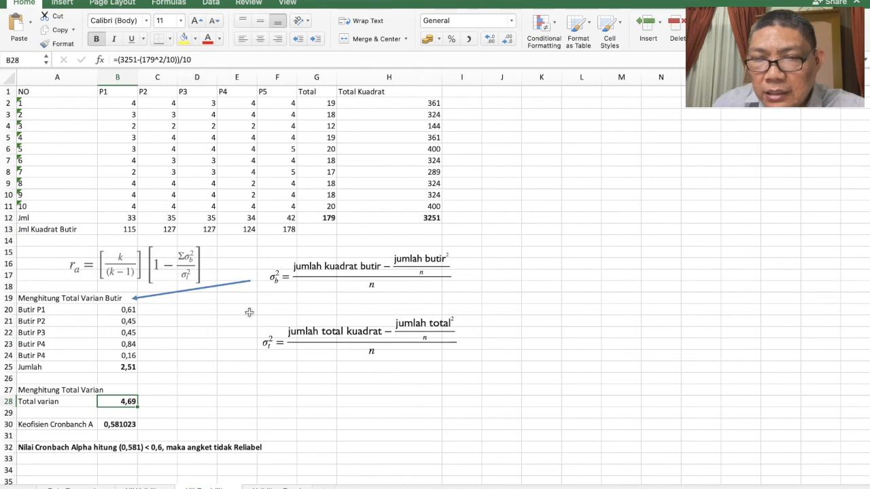
{"action": "left_click", "coordinate": [292, 339]}
Duplicate the arrow and place the copy so it runs from the total variance formula picture to the "Menghitung Total Varian" heading
{"action": "left_click", "coordinate": [206, 289]}
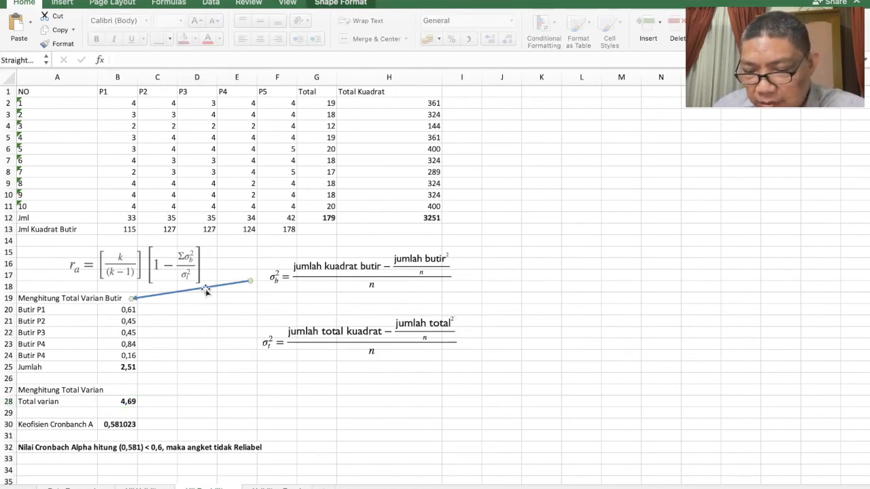
{"action": "left_click", "coordinate": [218, 347]}
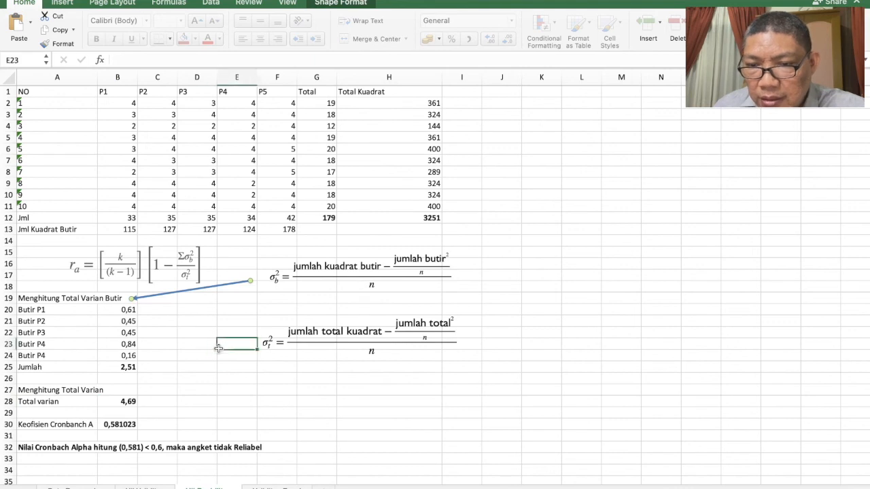
{"action": "key", "text": "super+v"}
{"action": "left_click_drag", "start_coordinate": [230, 354], "coordinate": [131, 390]}
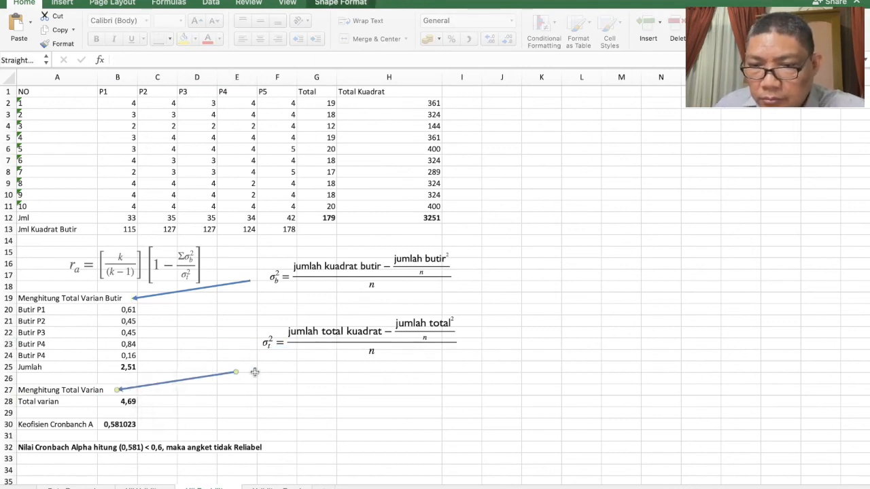
{"action": "left_click_drag", "start_coordinate": [236, 372], "coordinate": [255, 344]}
{"action": "left_click", "coordinate": [295, 387]}
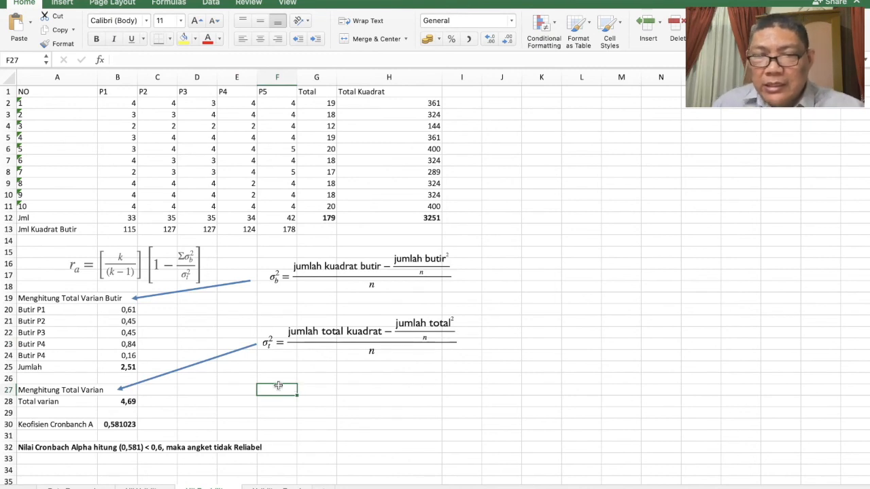
Examine the Cronbach Alpha formula in B30 and compare it with the coefficient formula picture above
{"action": "left_click", "coordinate": [125, 424]}
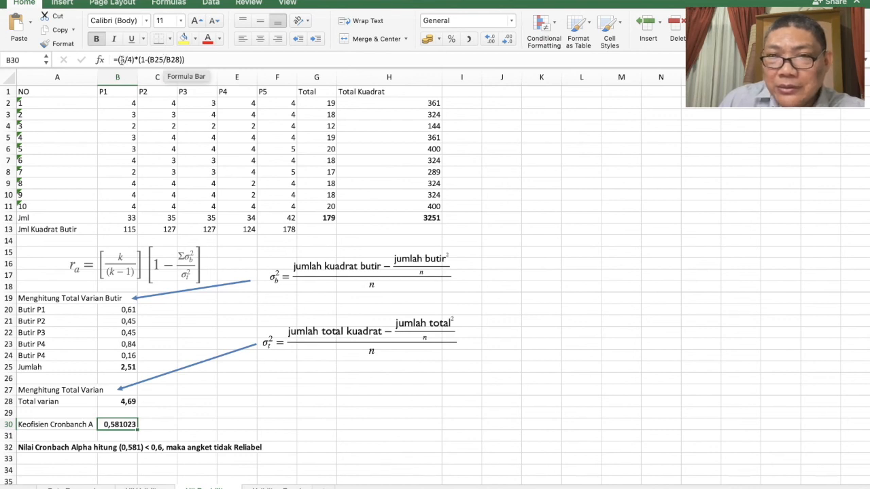
{"action": "left_click_drag", "start_coordinate": [202, 61], "coordinate": [102, 60]}
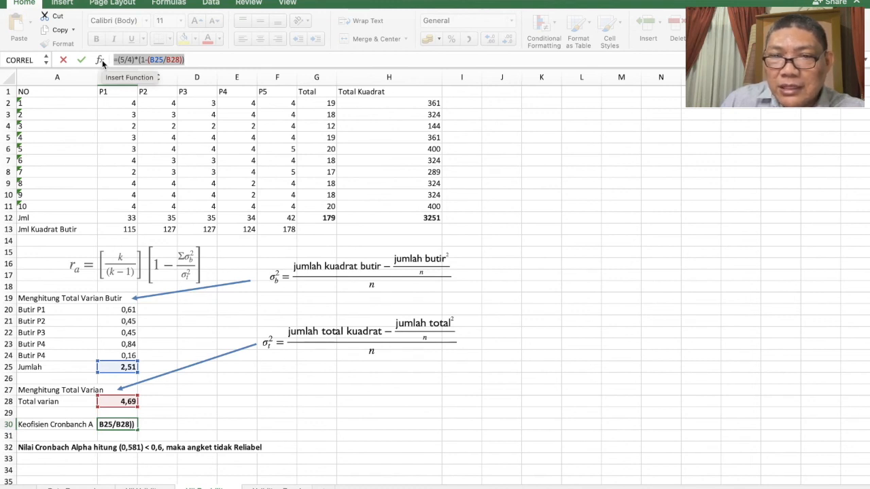
{"action": "left_click", "coordinate": [130, 272]}
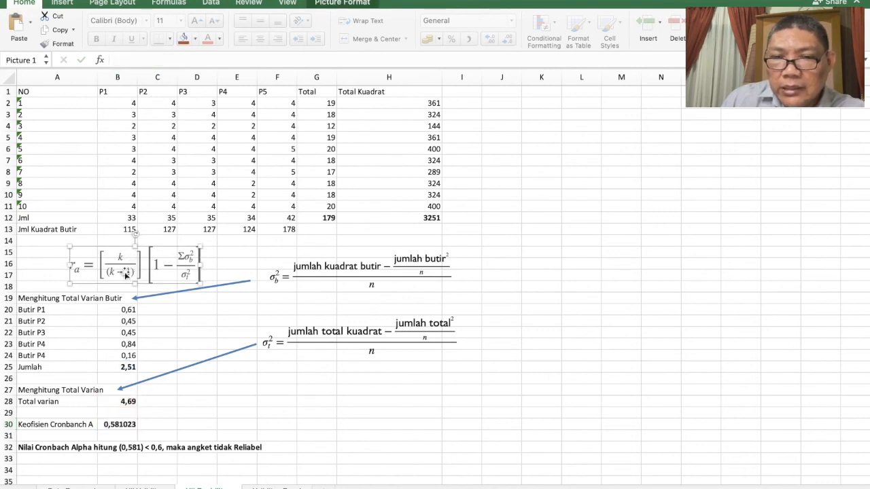
{"action": "left_click", "coordinate": [120, 426]}
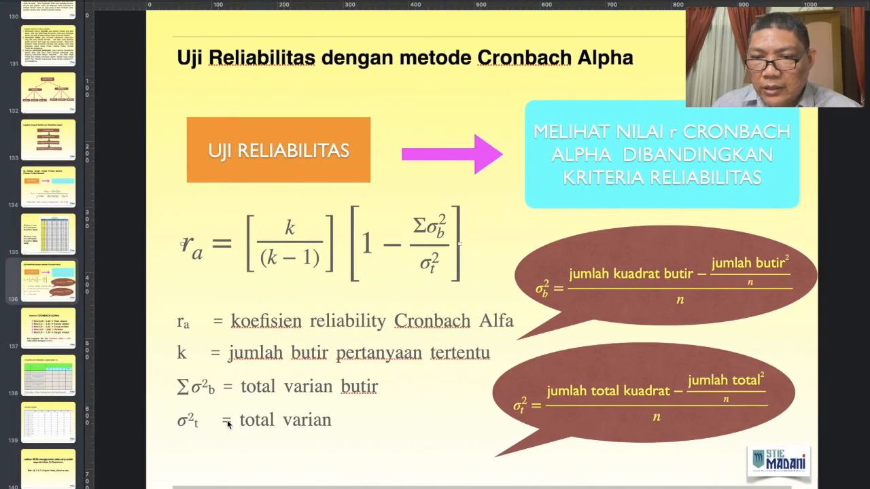
On the presentation's Cronbach Alpha slide, delete the word "tertentu" from the definition of k
{"action": "double_click", "coordinate": [431, 353]}
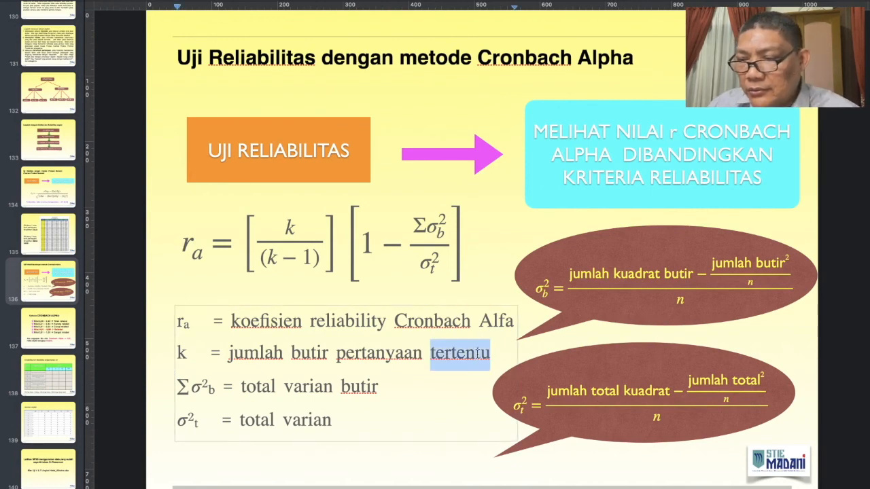
{"action": "key", "text": "BackSpace"}
{"action": "left_click", "coordinate": [497, 286]}
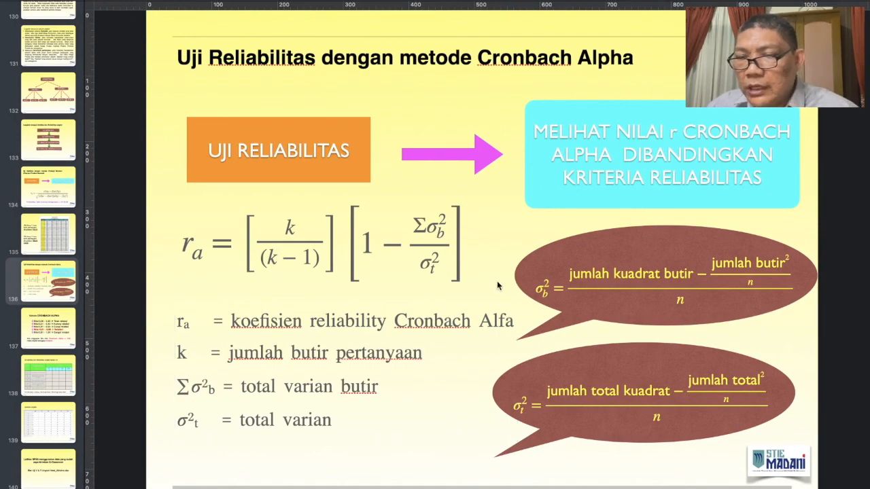
Return to Excel and check the item variance sum in B25, the total variance in B28 and the Cronbach Alpha formula in B30
{"action": "key", "text": "ctrl+Right"}
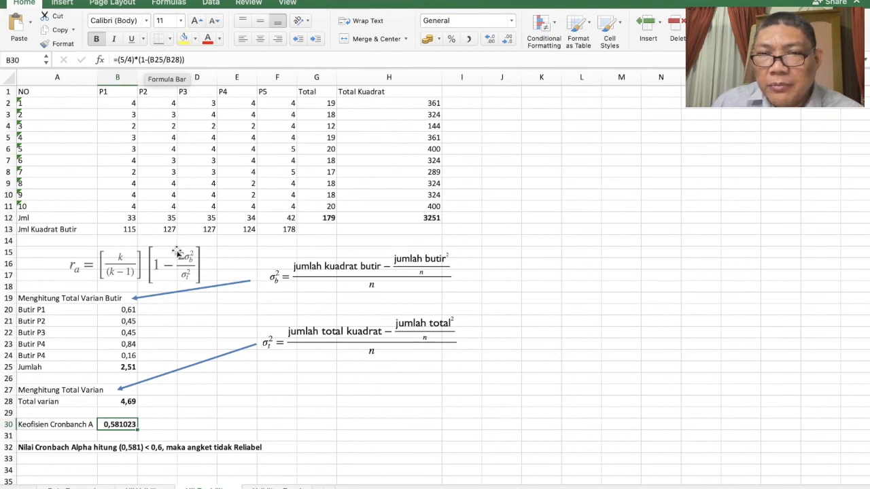
{"action": "left_click", "coordinate": [117, 370]}
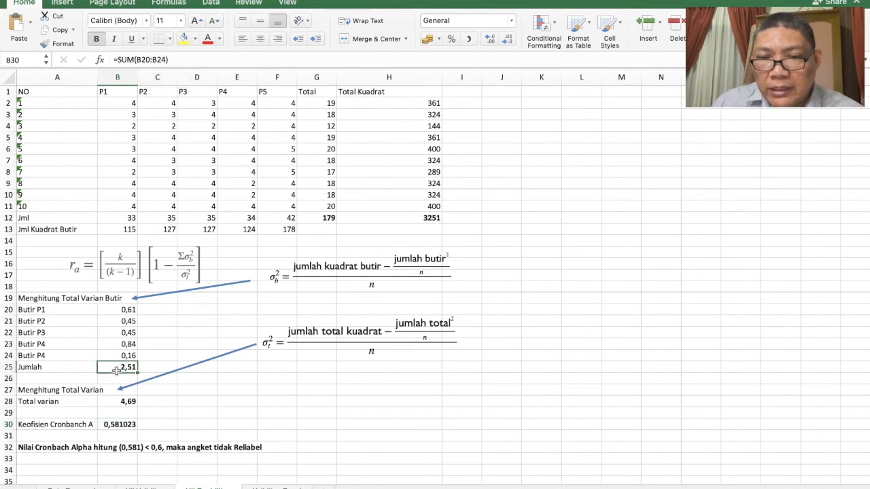
{"action": "left_click", "coordinate": [126, 402]}
{"action": "left_click", "coordinate": [115, 426]}
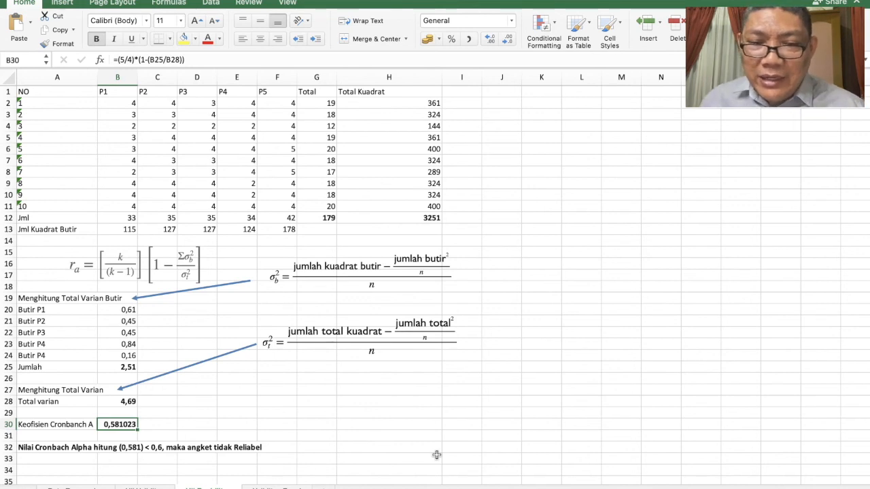
{"action": "left_click", "coordinate": [163, 425]}
{"action": "left_click", "coordinate": [119, 424]}
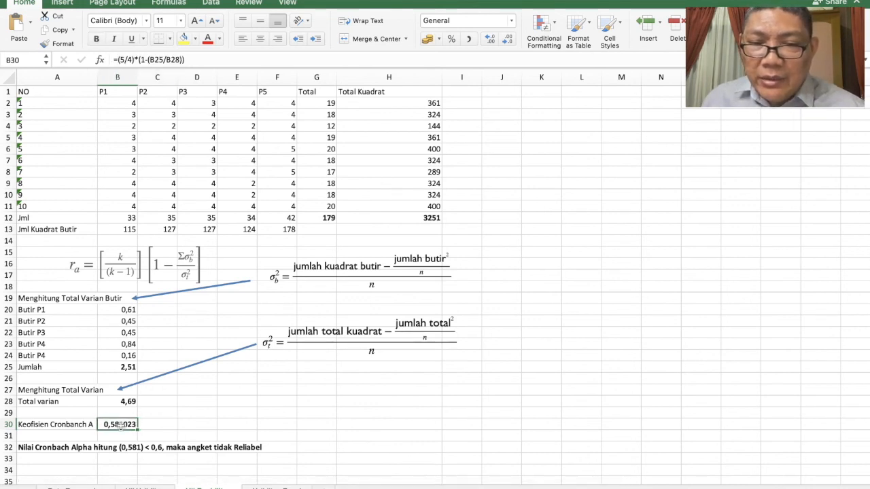